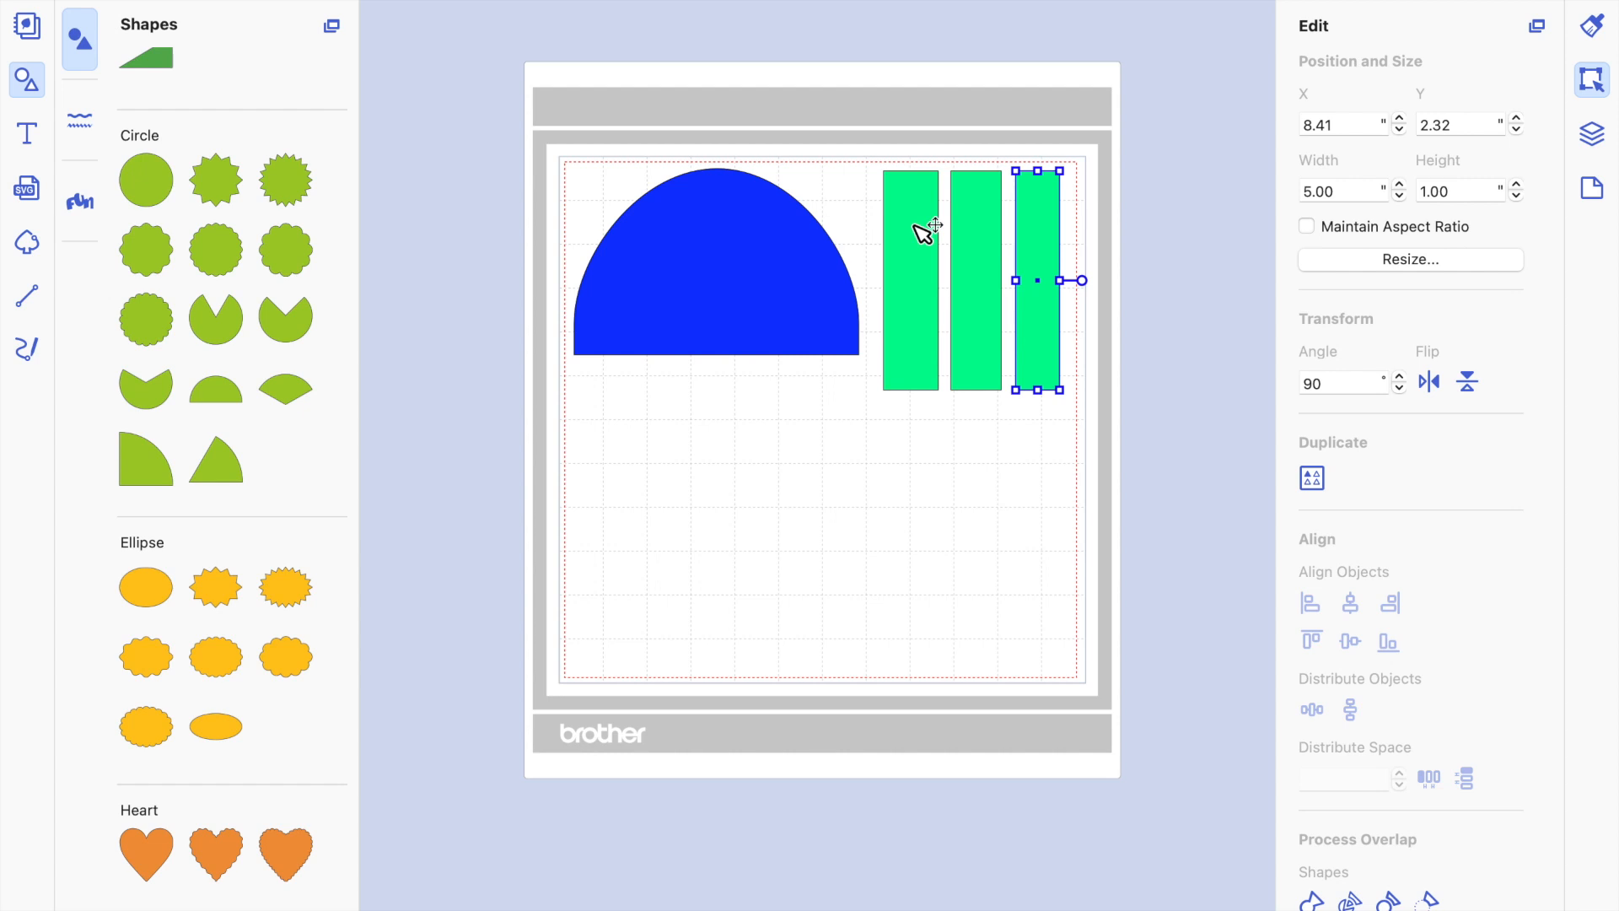
Add a half-circle shape and place it below the blue shape at about X 1.87", Y 6.60".
{"action": "left_click", "coordinate": [746, 441]}
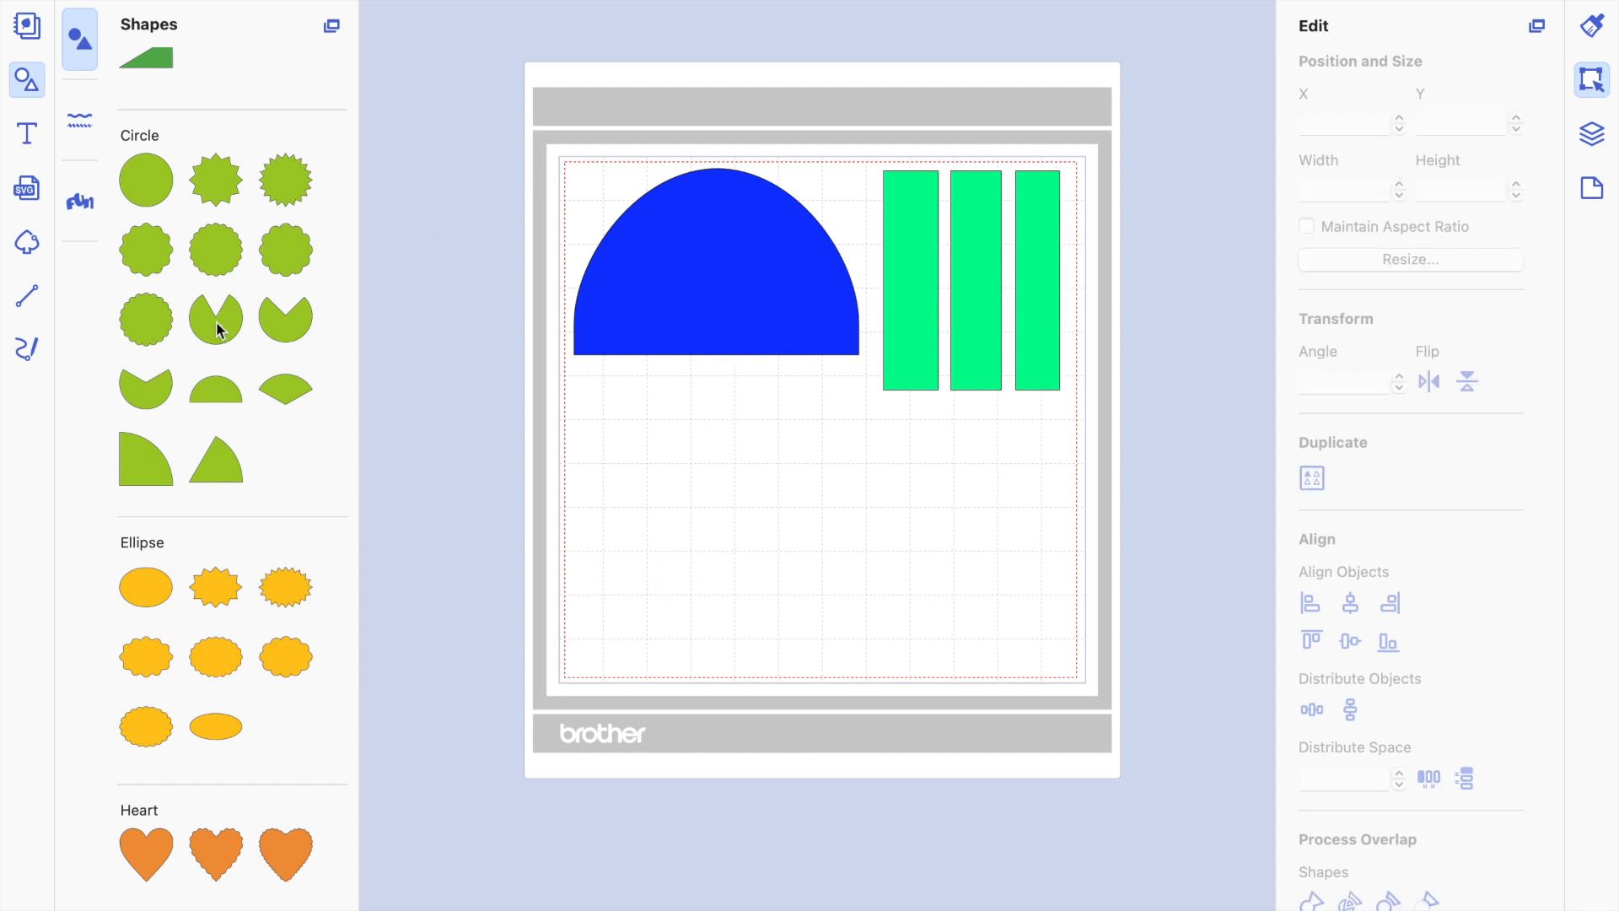
{"action": "scroll", "coordinate": [204, 432], "scroll_direction": "up", "scroll_amount": 1}
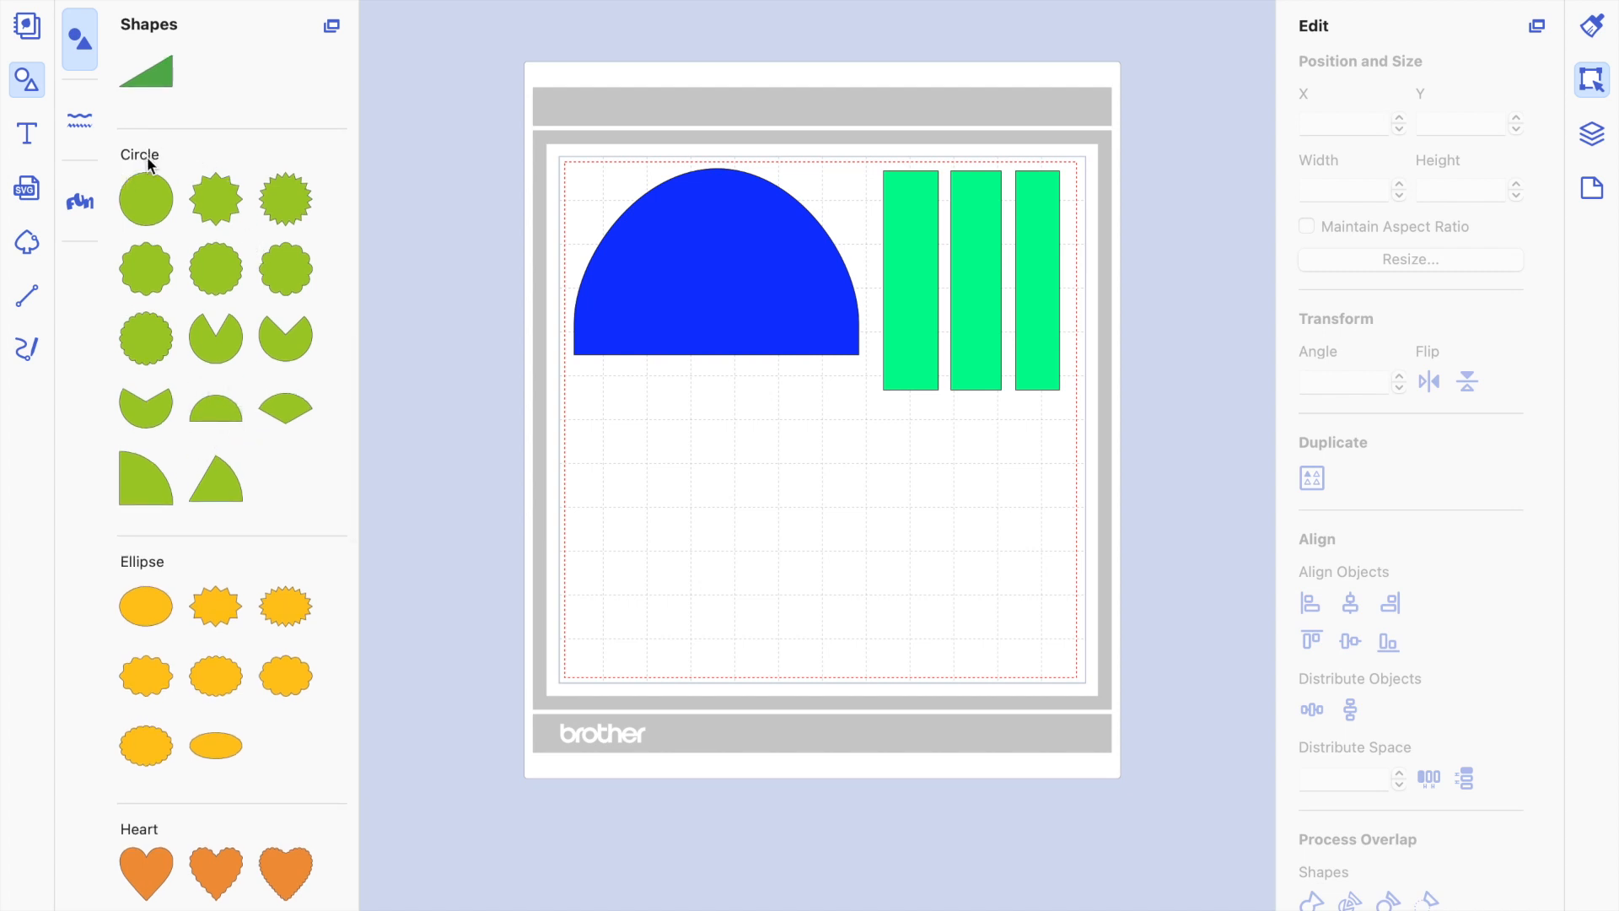
{"action": "scroll", "coordinate": [199, 226], "scroll_direction": "up", "scroll_amount": 3}
{"action": "scroll", "coordinate": [199, 226], "scroll_direction": "down", "scroll_amount": 10}
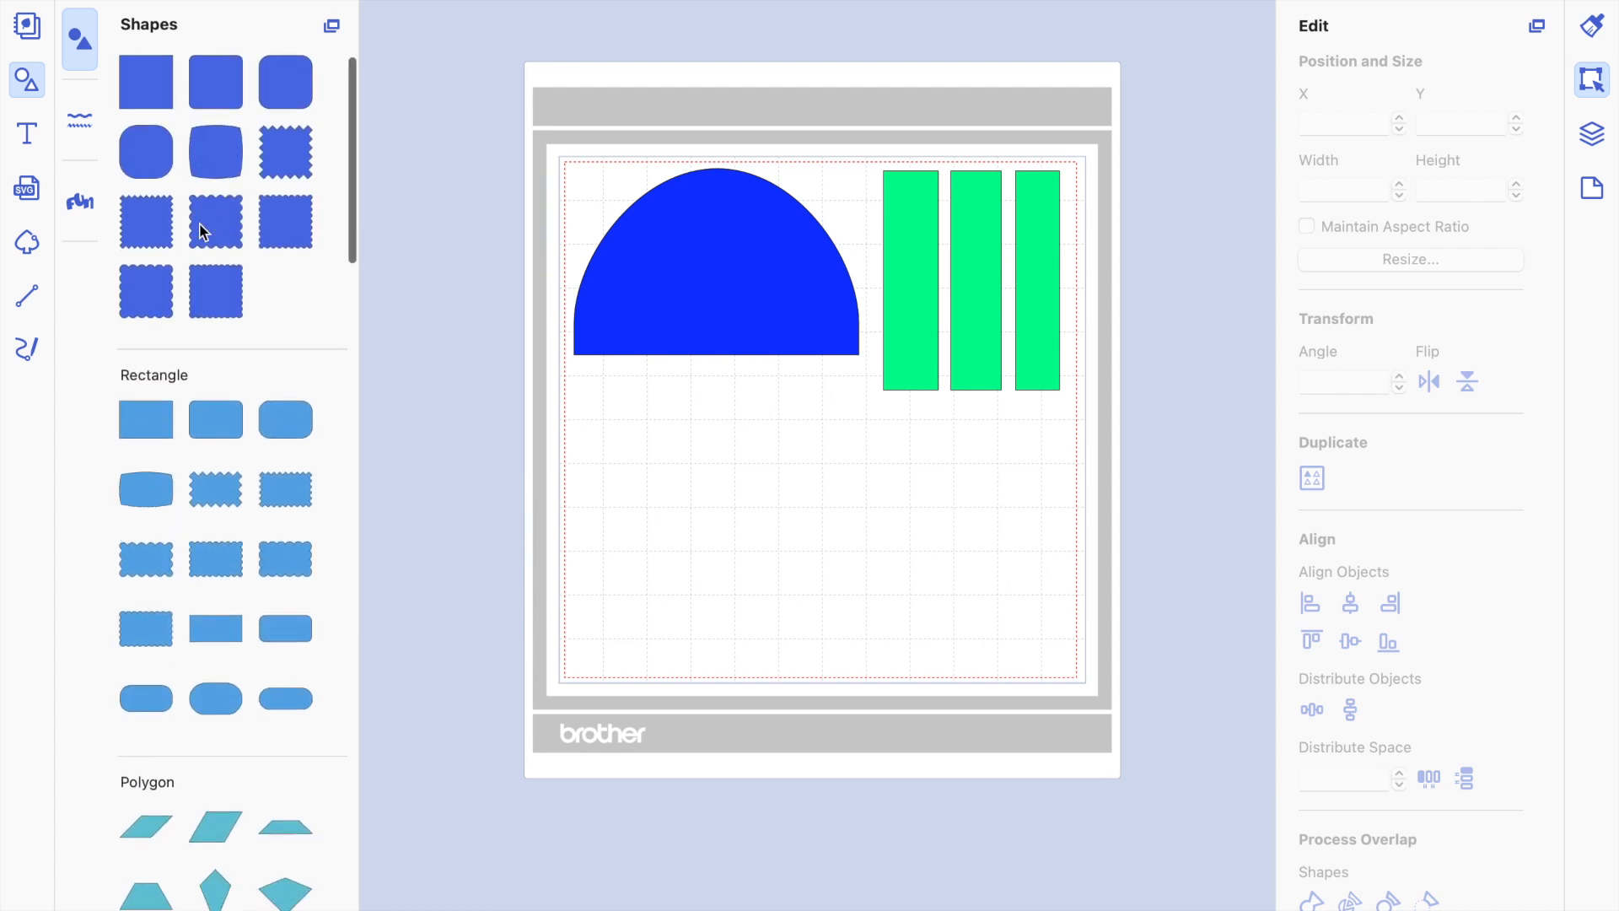
{"action": "scroll", "coordinate": [199, 229], "scroll_direction": "down", "scroll_amount": 15}
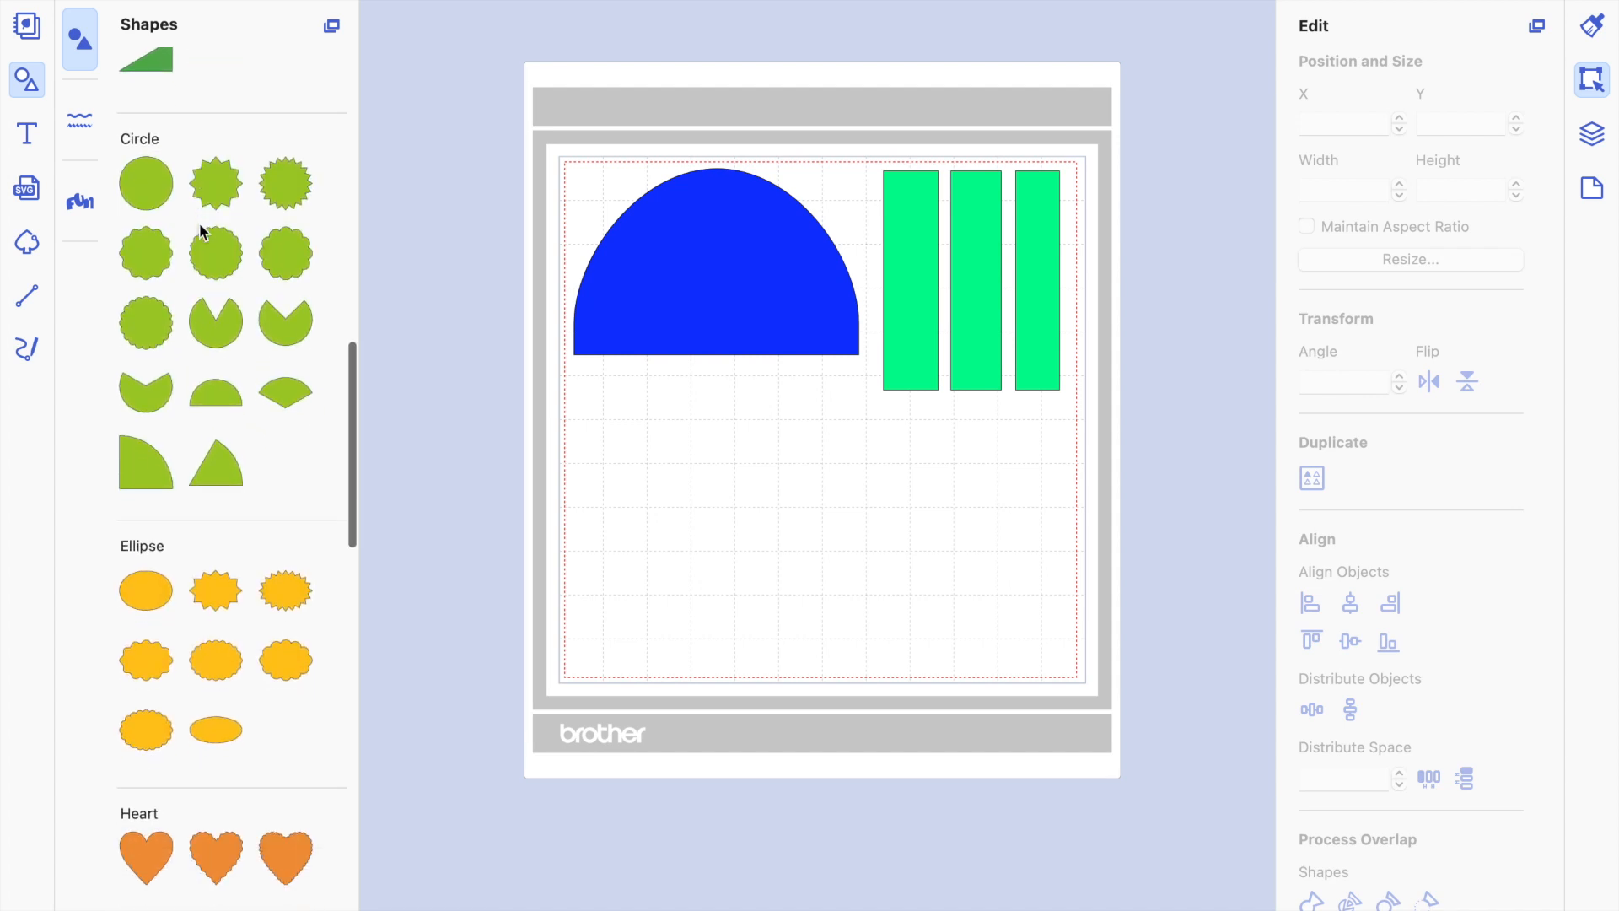
{"action": "scroll", "coordinate": [199, 222], "scroll_direction": "down", "scroll_amount": 6}
{"action": "left_click", "coordinate": [217, 254]}
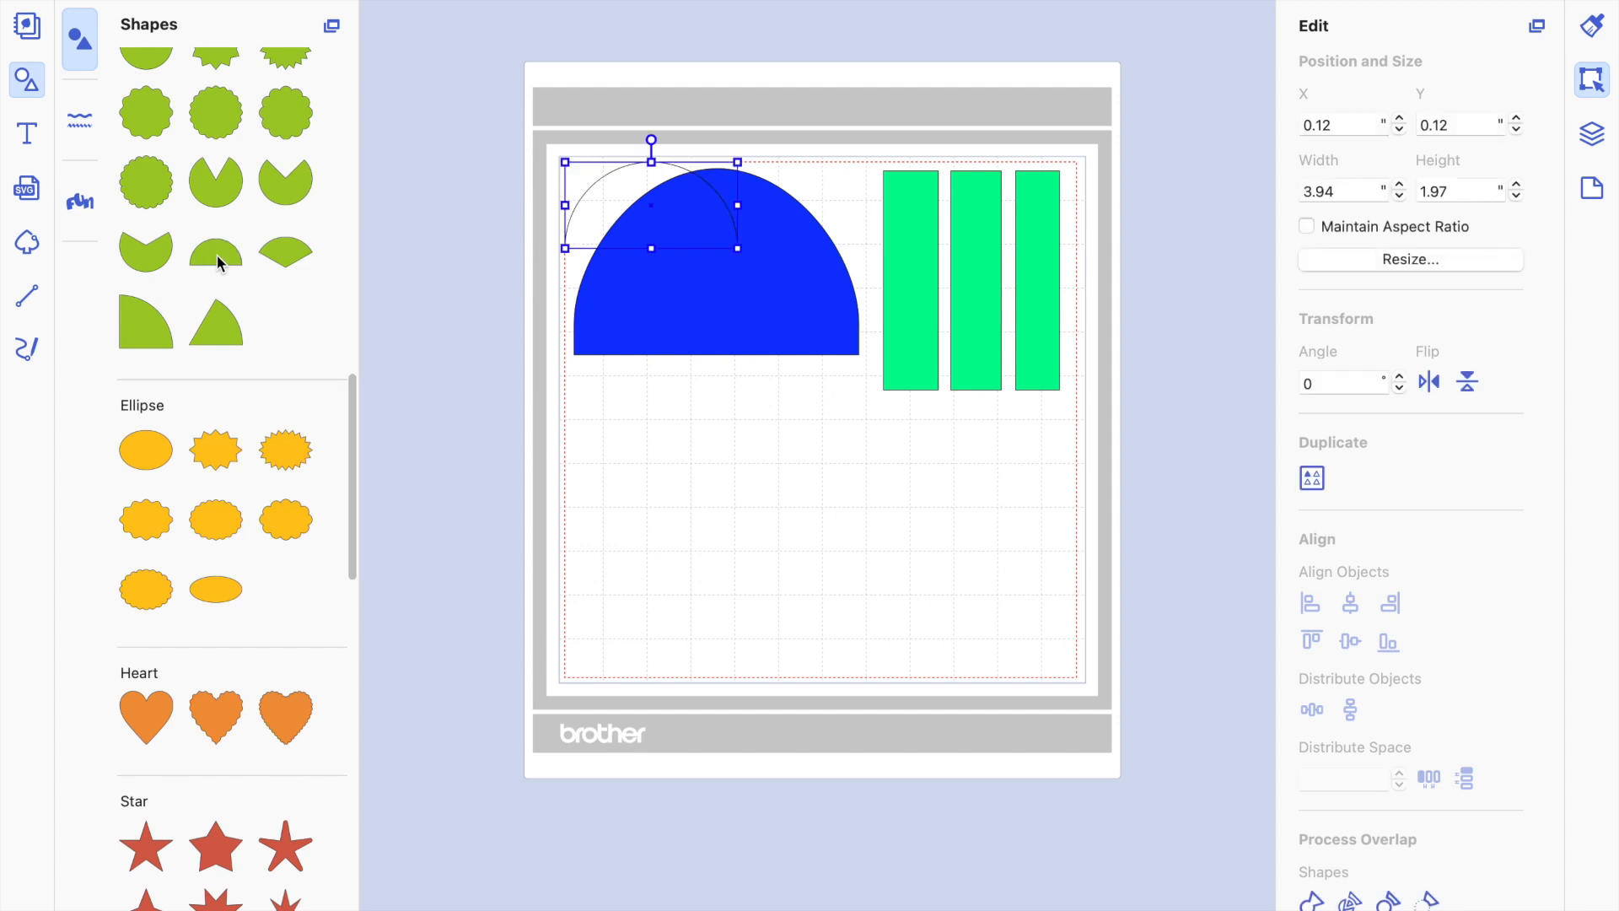
{"action": "left_click_drag", "start_coordinate": [663, 213], "coordinate": [738, 496]}
Fill the new half circle with the Lemon yellow color and close the color picker.
{"action": "key", "text": "super+shift+c"}
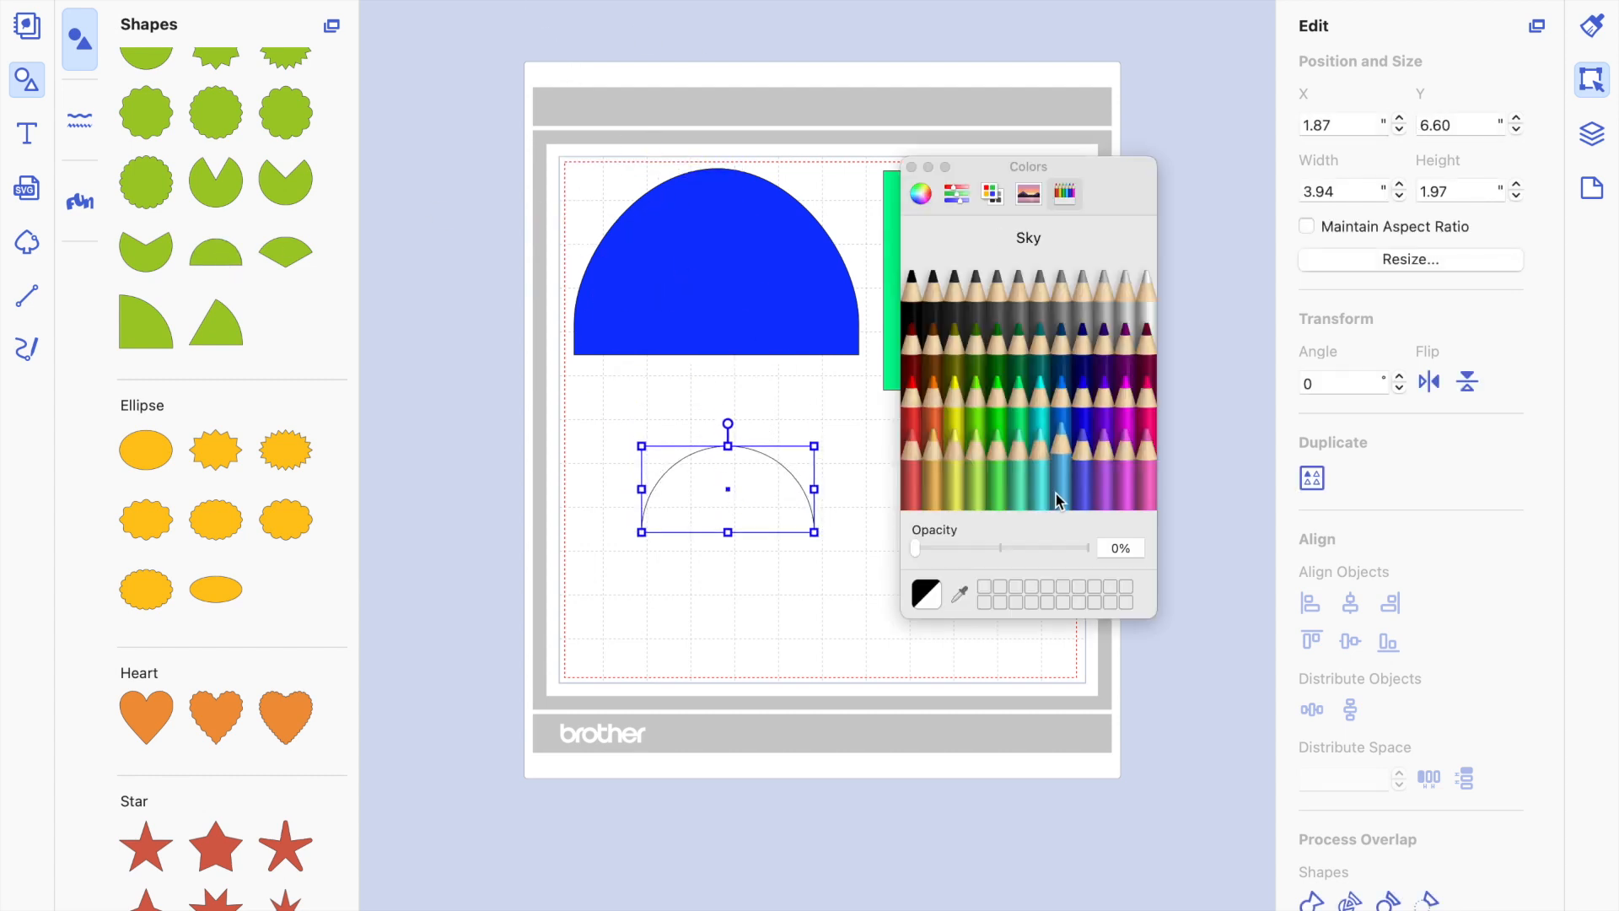
{"action": "left_click", "coordinate": [951, 432]}
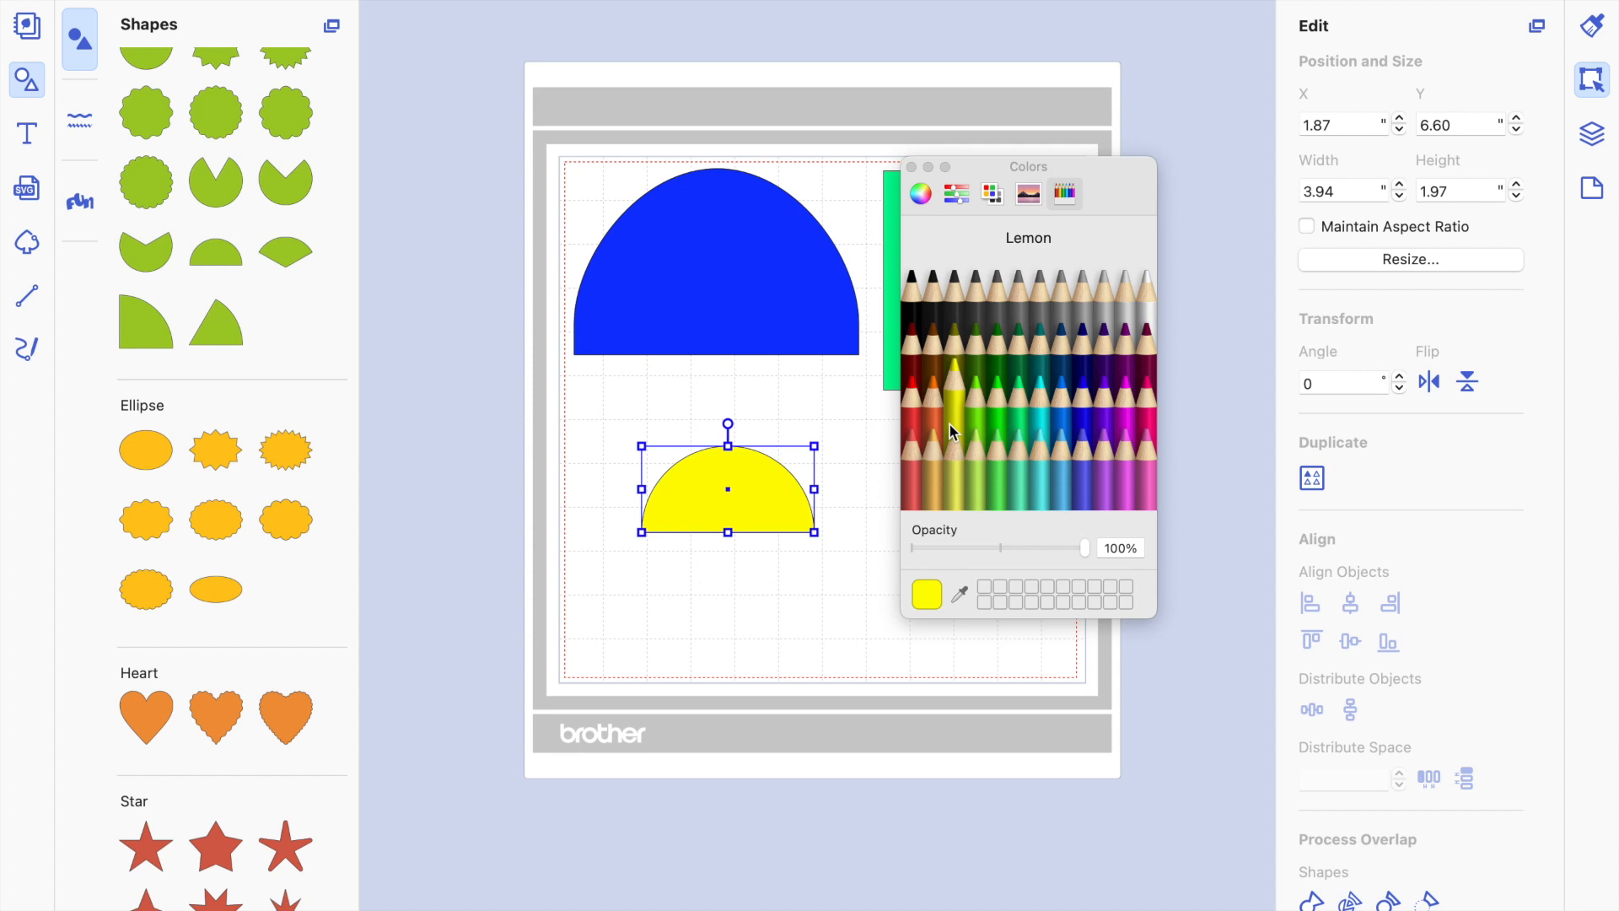
{"action": "left_click", "coordinate": [801, 405]}
{"action": "left_click", "coordinate": [747, 502]}
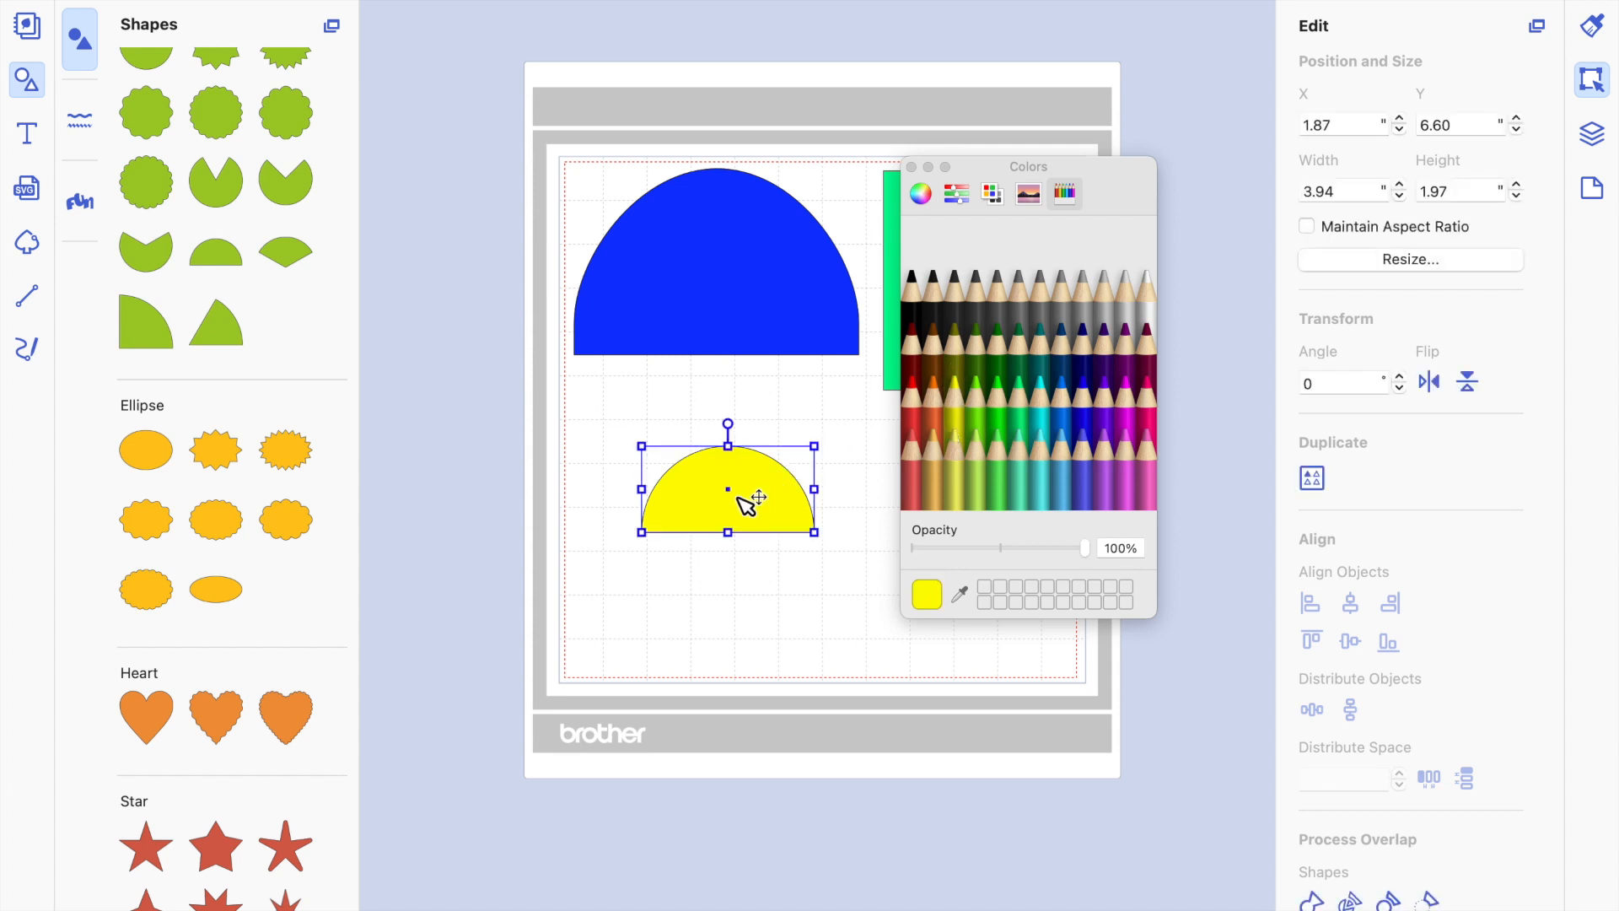
{"action": "left_click", "coordinate": [912, 168]}
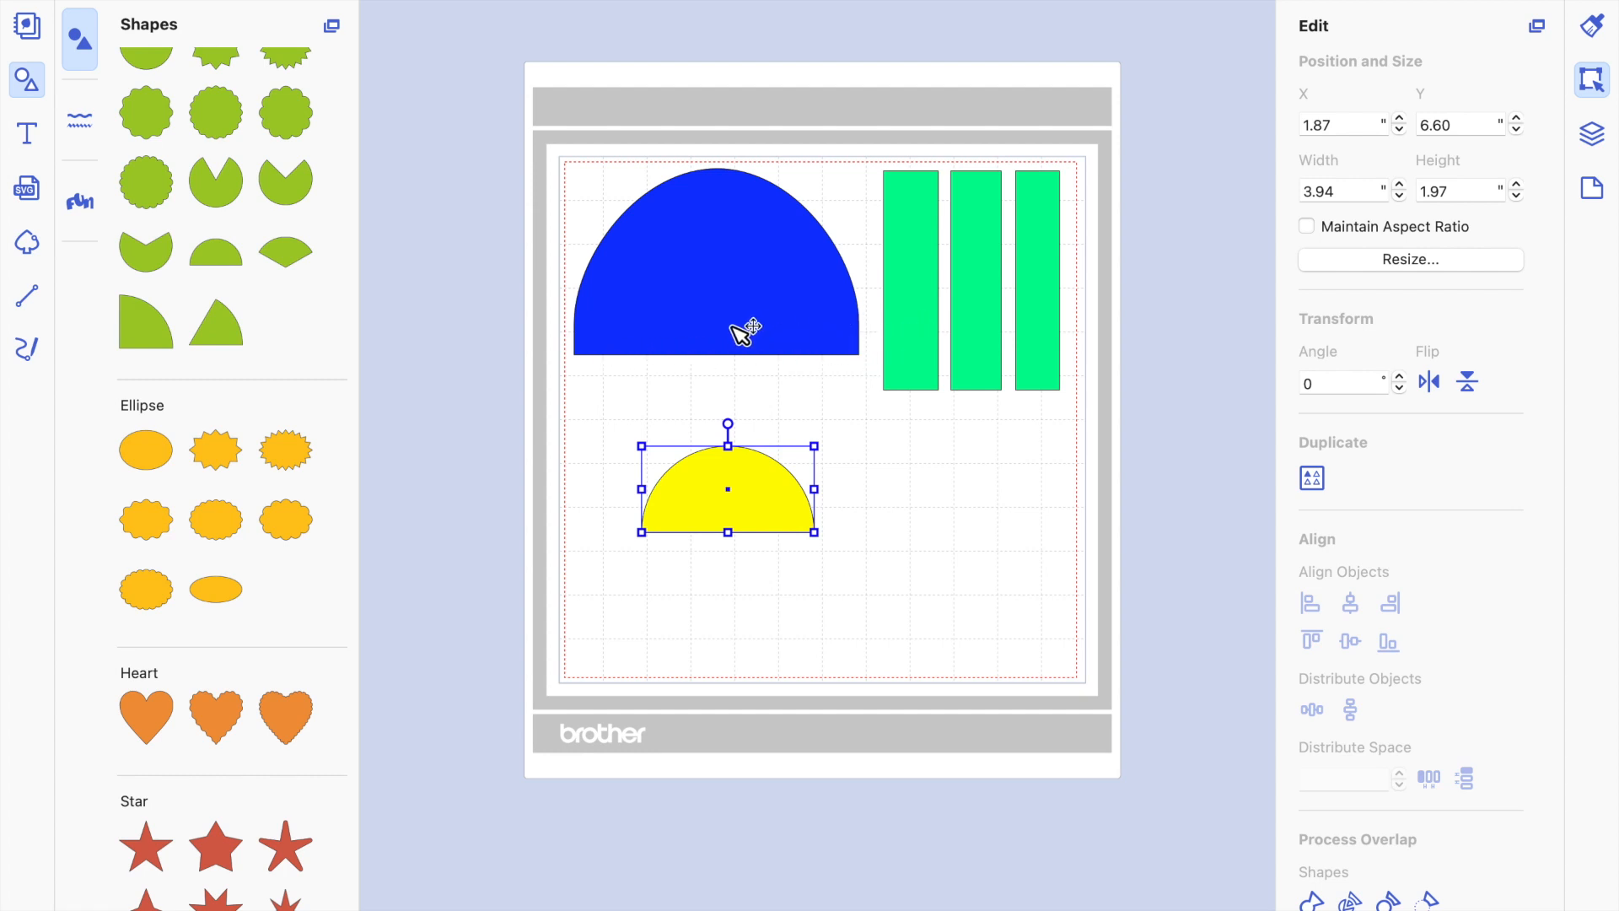
Resize the yellow half circle to 6.50" wide and 4.25" high.
{"action": "double_click", "coordinate": [1346, 190]}
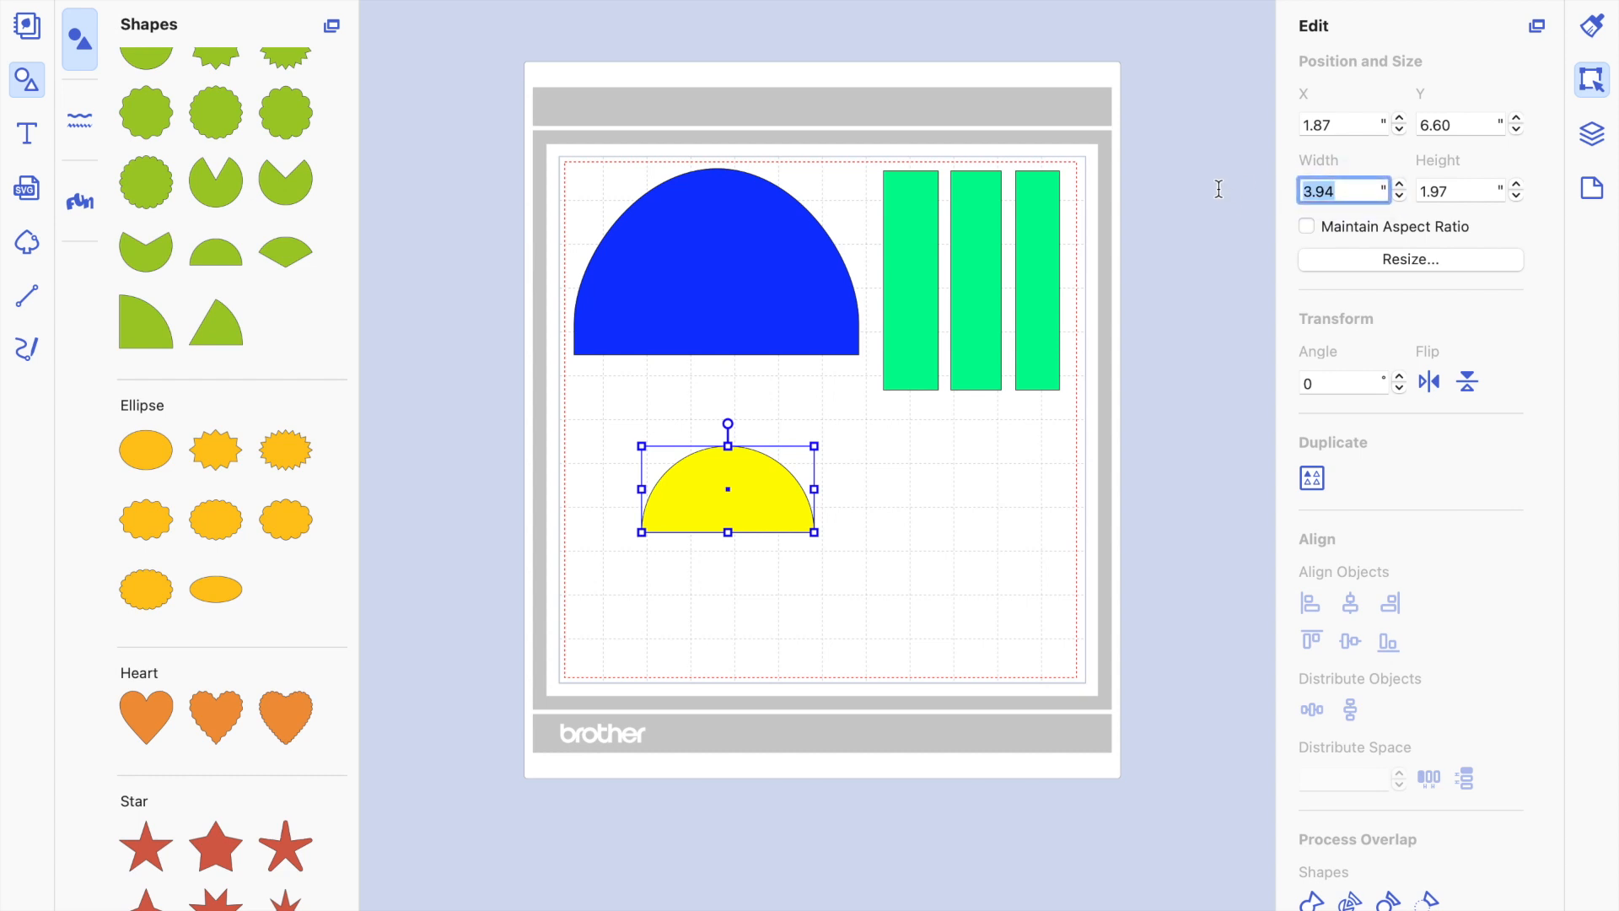
{"action": "type", "text": "6.50"}
{"action": "key", "text": "Return"}
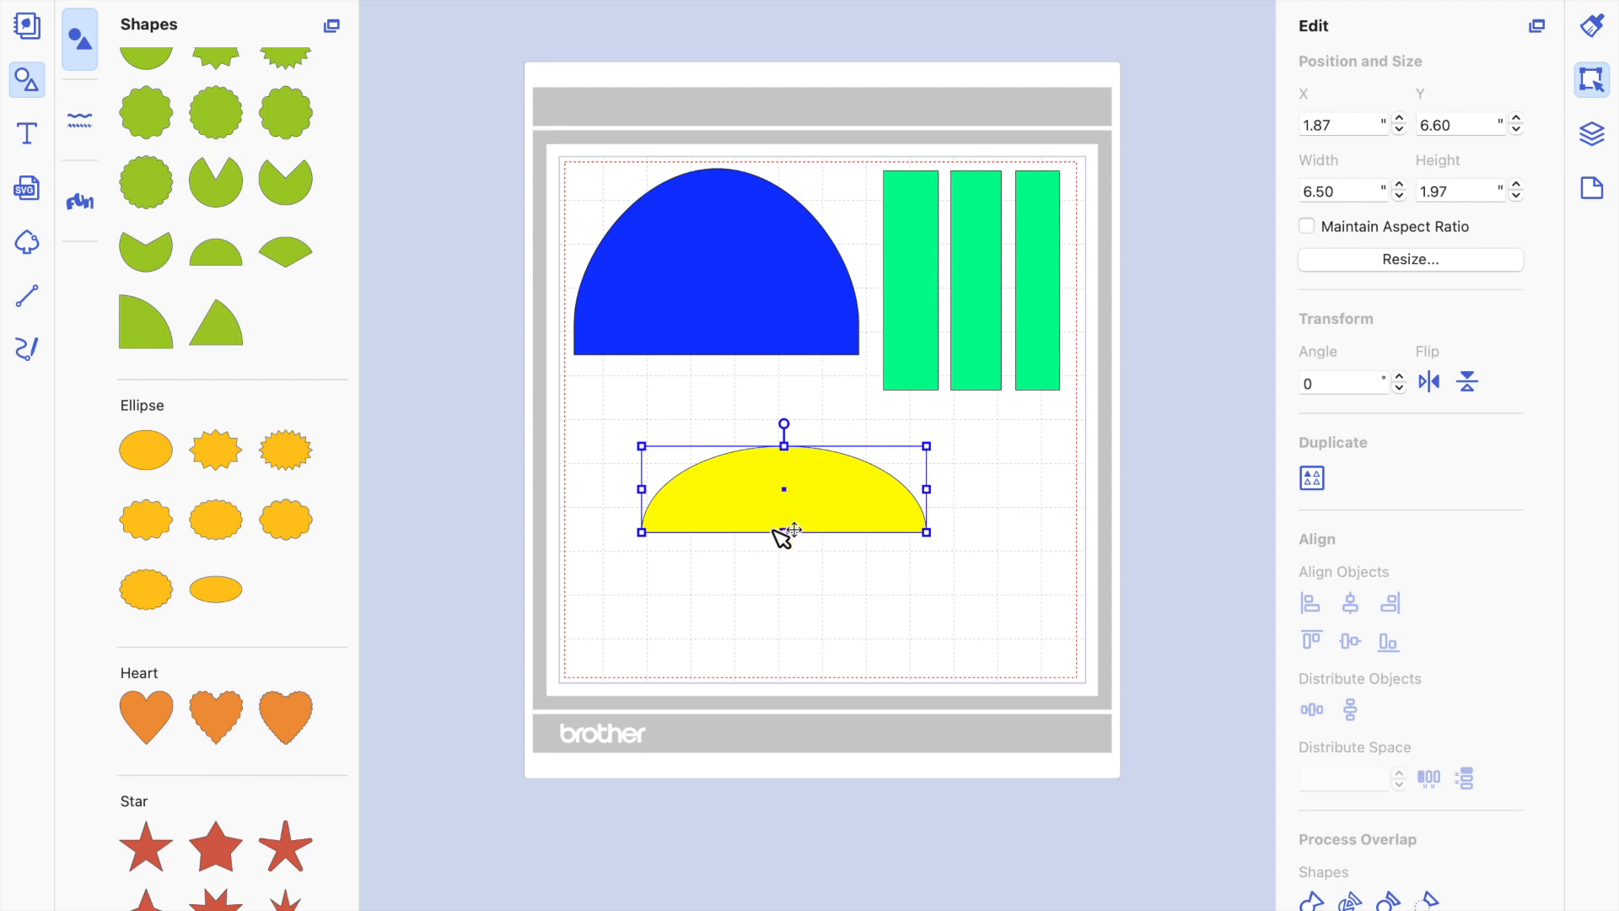
{"action": "double_click", "coordinate": [1448, 187]}
{"action": "type", "text": "4.2"}
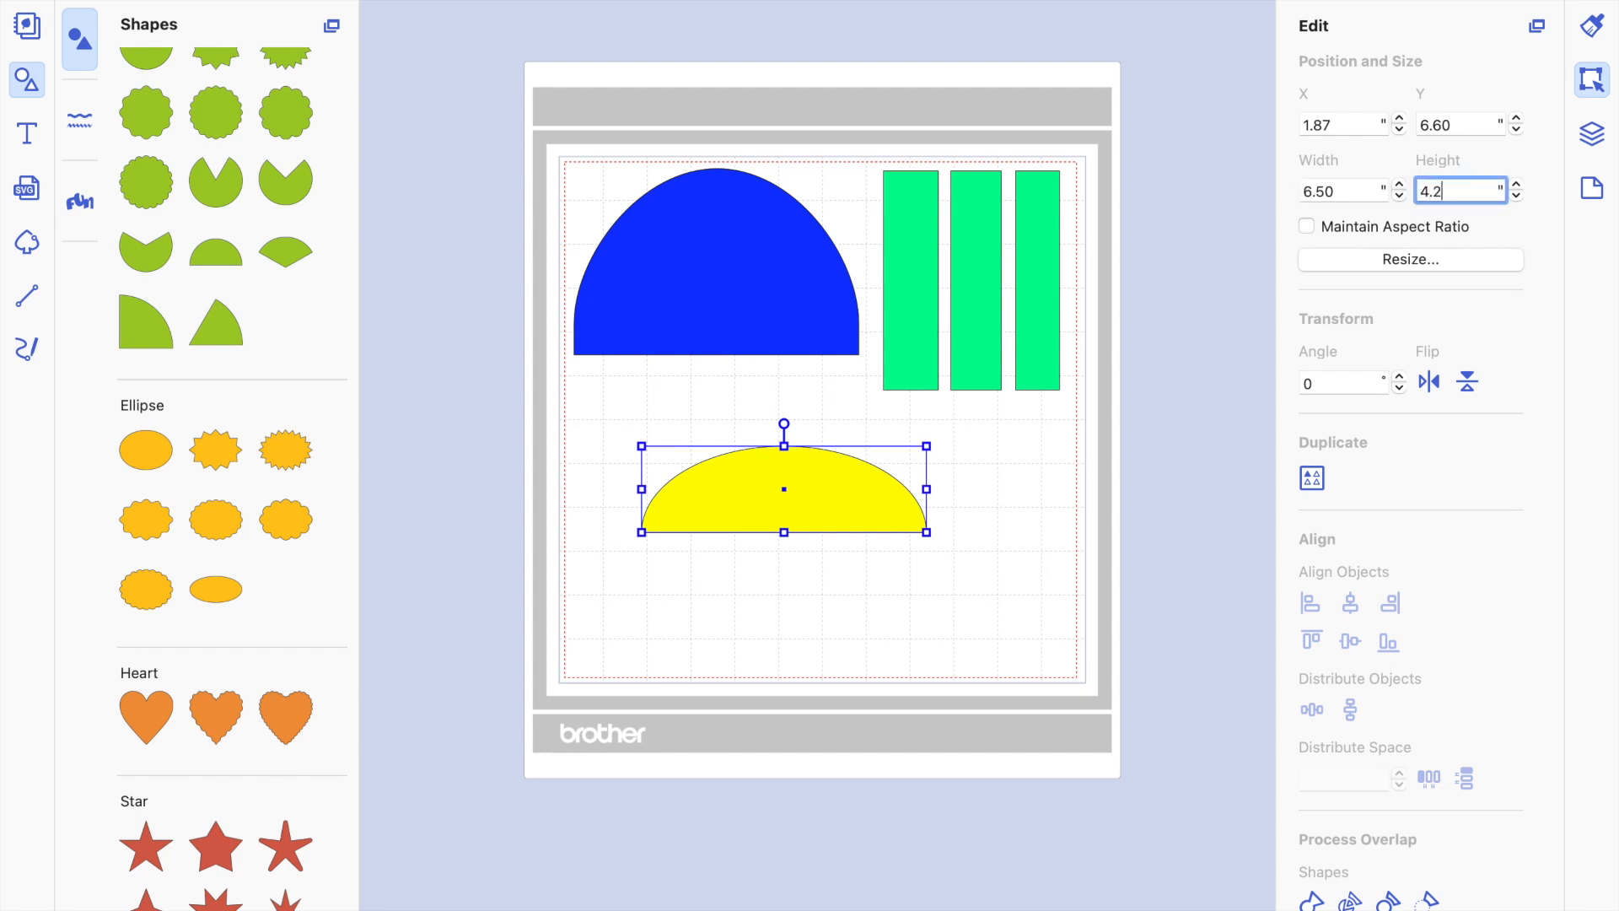
{"action": "key", "text": "Return"}
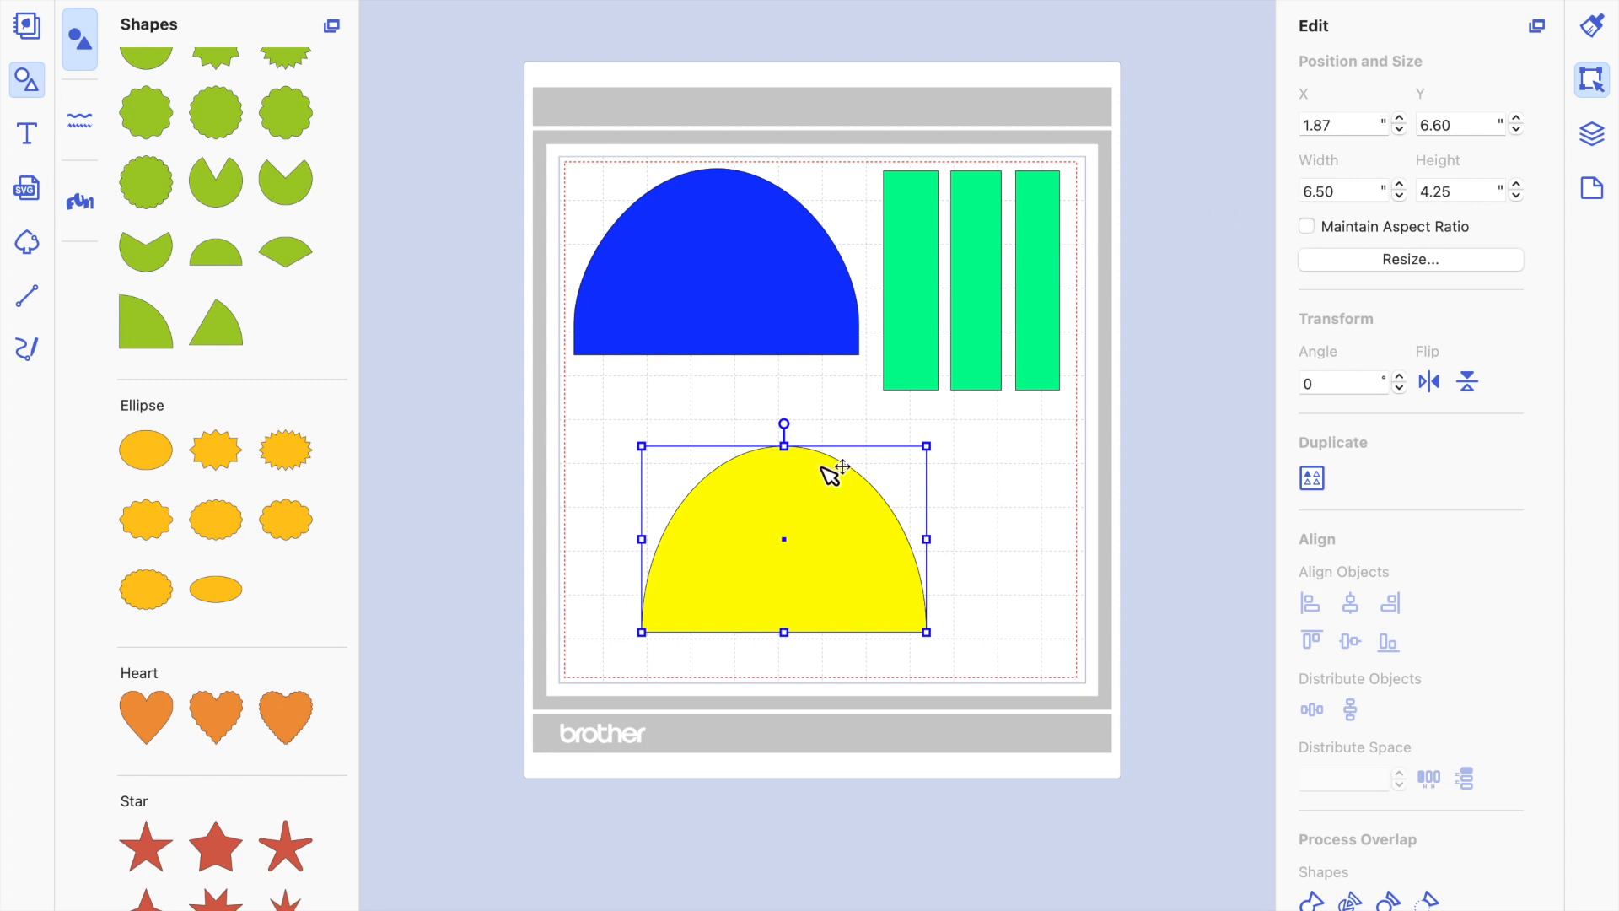
Add a plain rectangle and move it over the yellow half circle's upper right part, at about X 5.09", Y 5.55".
{"action": "left_click", "coordinate": [652, 403]}
{"action": "scroll", "coordinate": [180, 225], "scroll_direction": "up", "scroll_amount": 10}
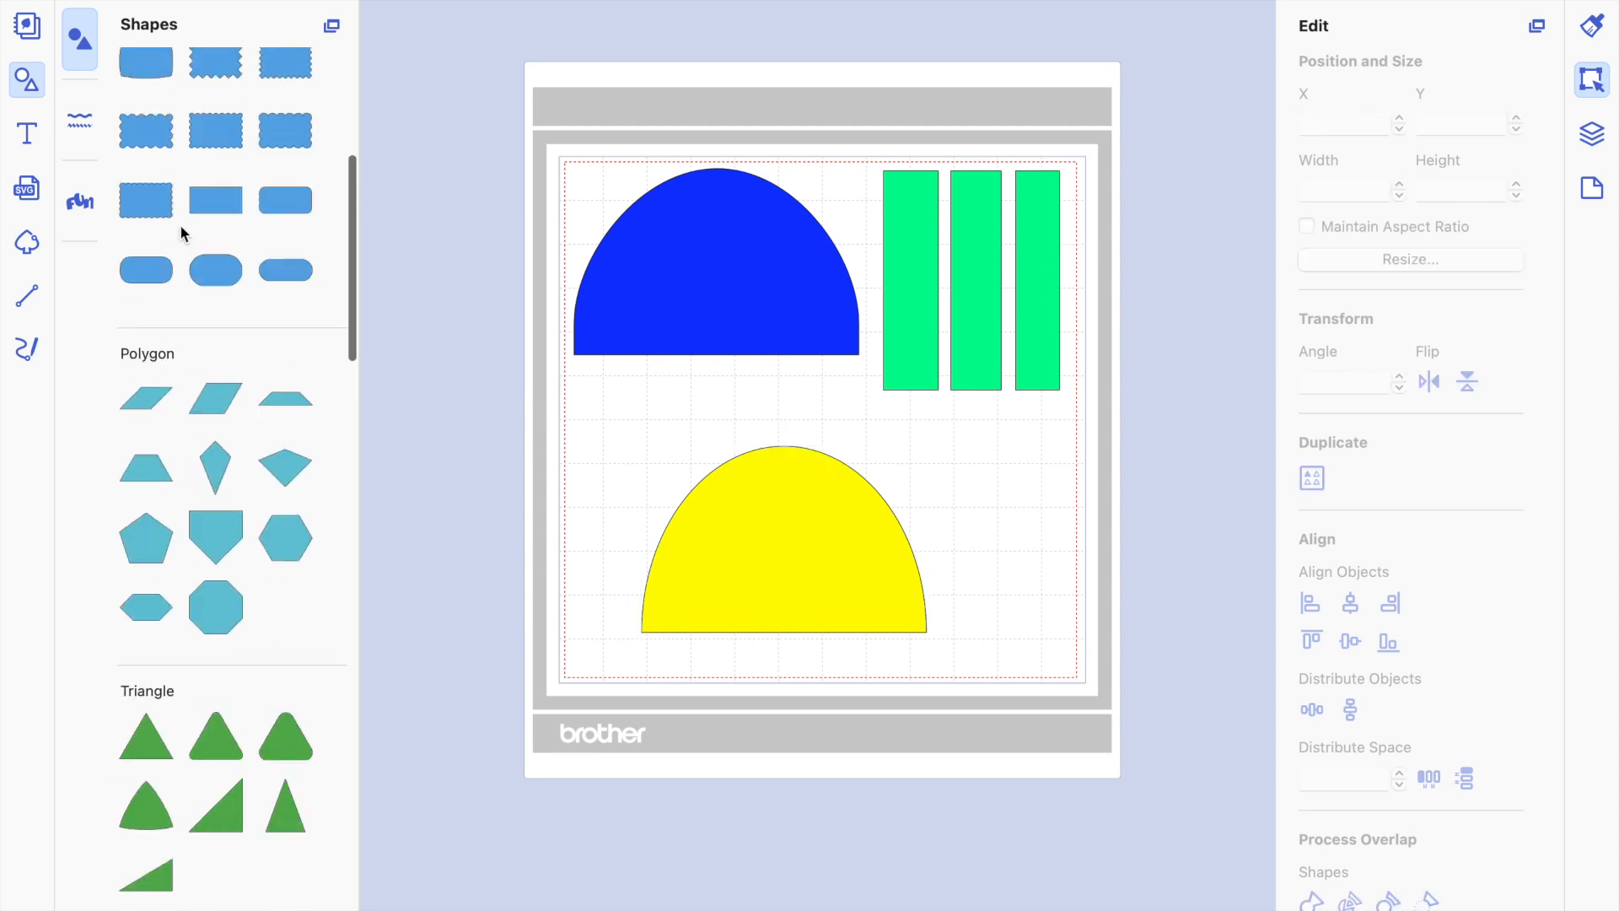
{"action": "left_click", "coordinate": [156, 61]}
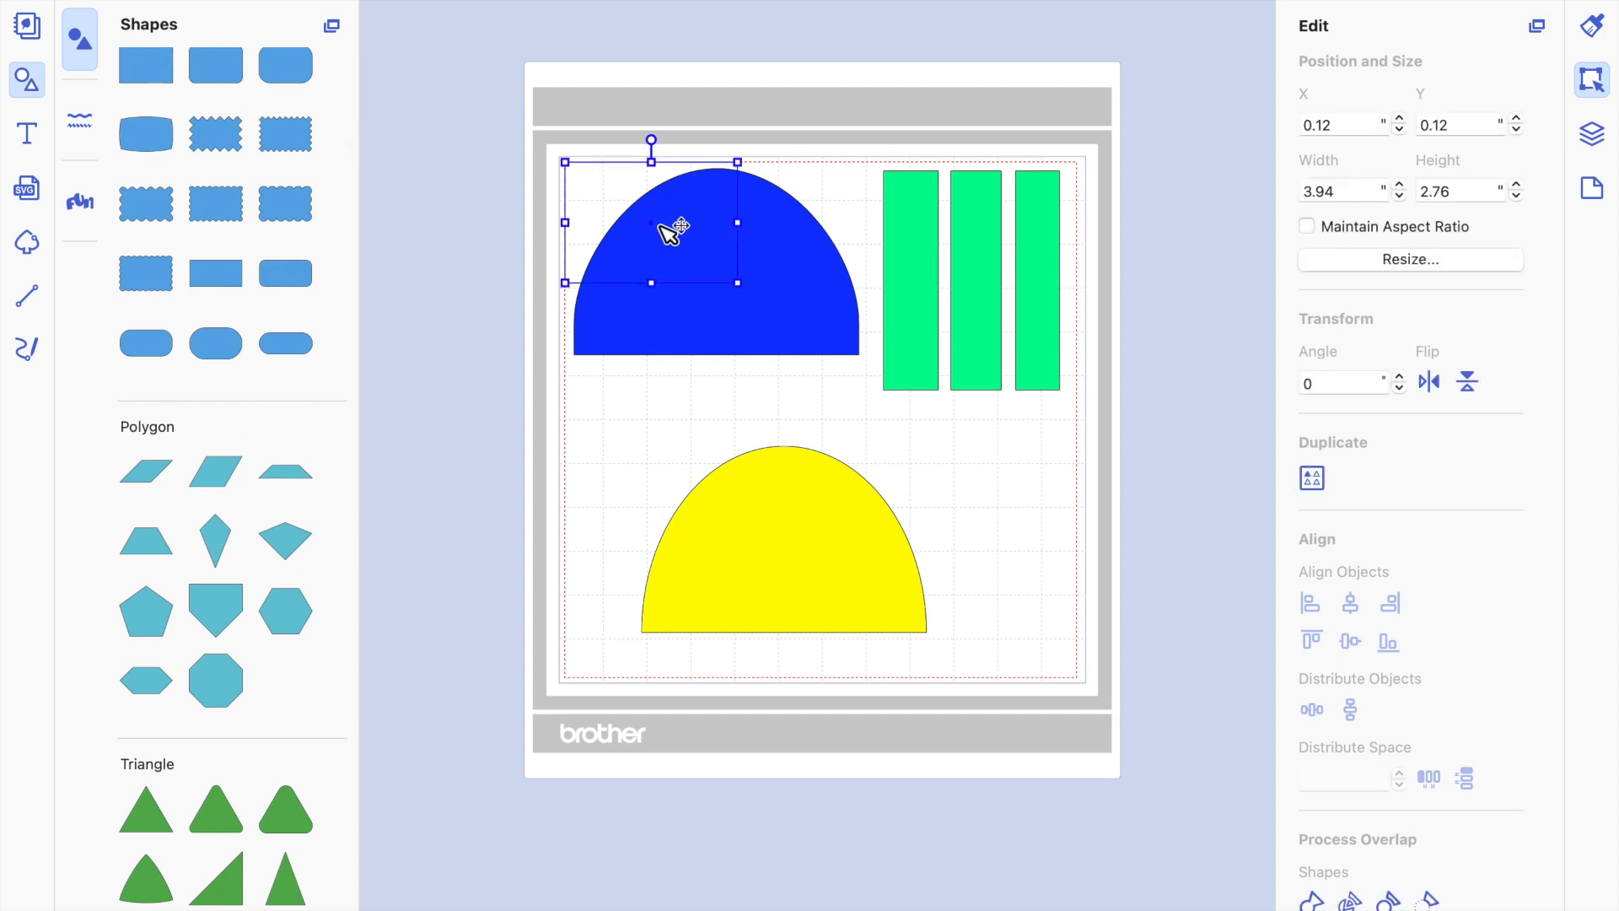
{"action": "left_click_drag", "start_coordinate": [669, 225], "coordinate": [882, 468]}
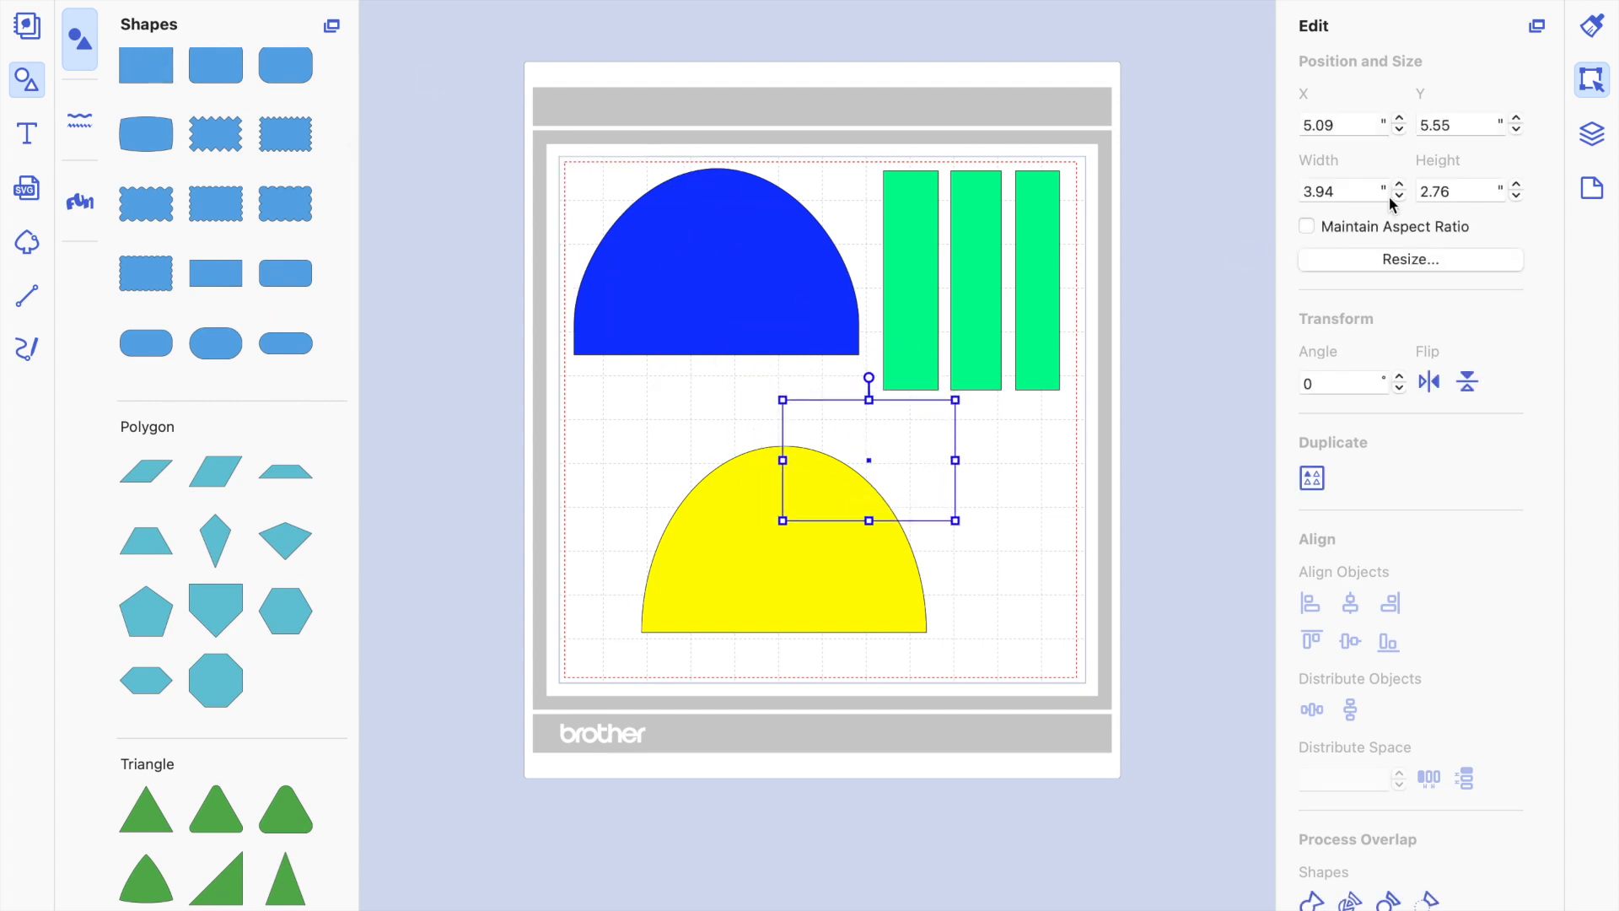
Resize the unfilled rectangle to 5.75" wide and 4.50" high.
{"action": "left_click", "coordinate": [1360, 189]}
{"action": "left_click_drag", "start_coordinate": [1358, 189], "coordinate": [1241, 205]}
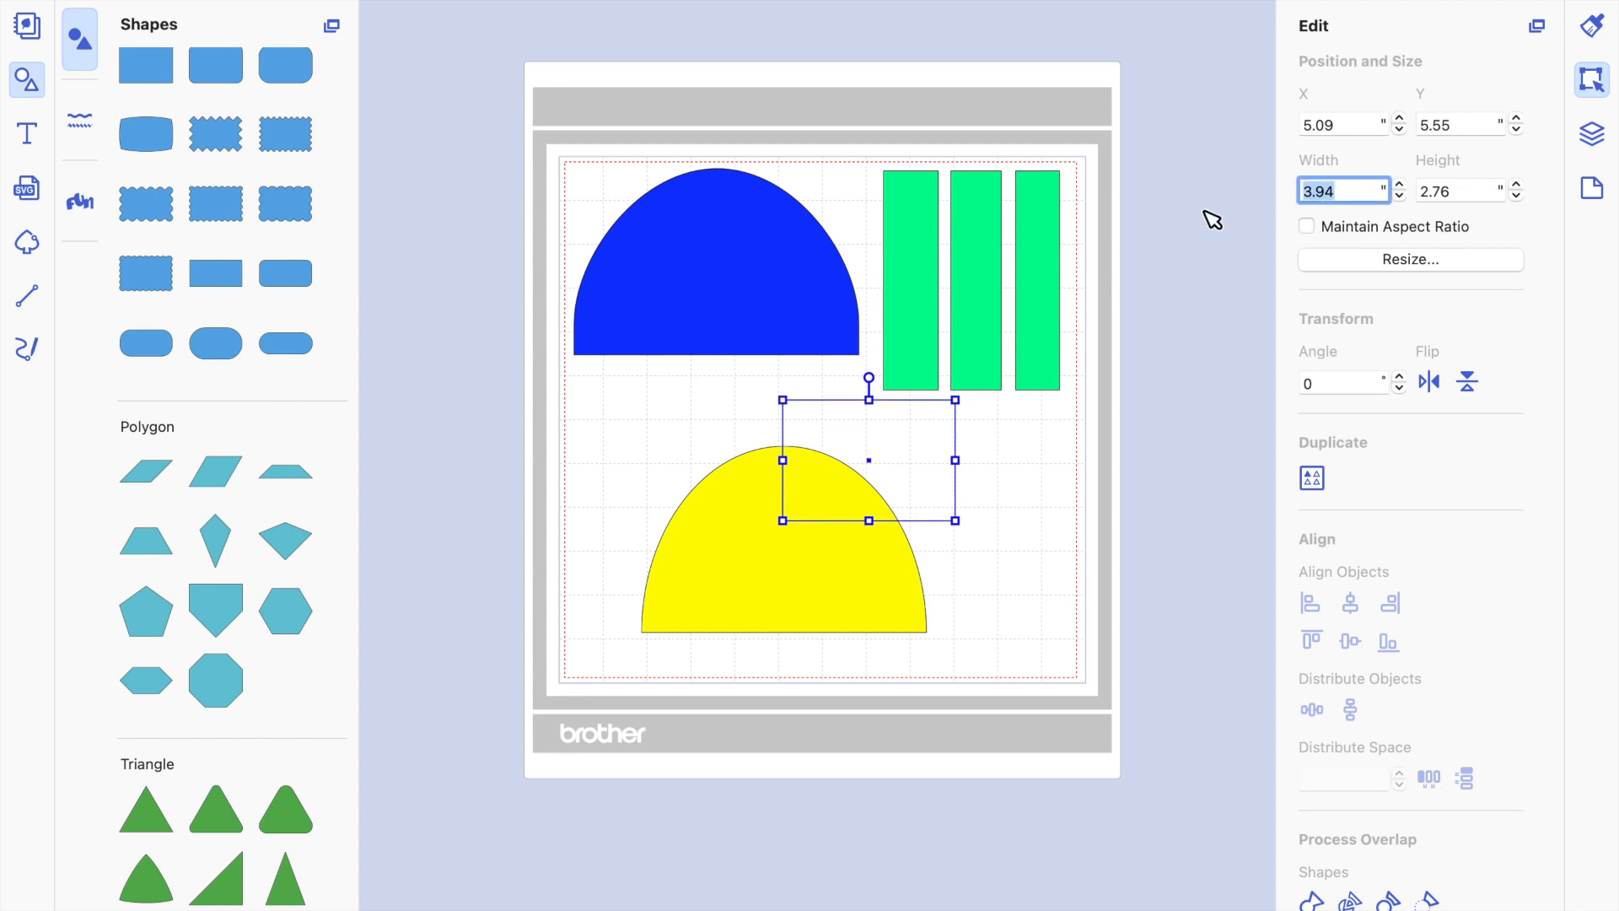
{"action": "type", "text": "5.75"}
{"action": "key", "text": "Return"}
{"action": "left_click", "coordinate": [1479, 186]}
{"action": "left_click_drag", "start_coordinate": [1479, 186], "coordinate": [1320, 191]}
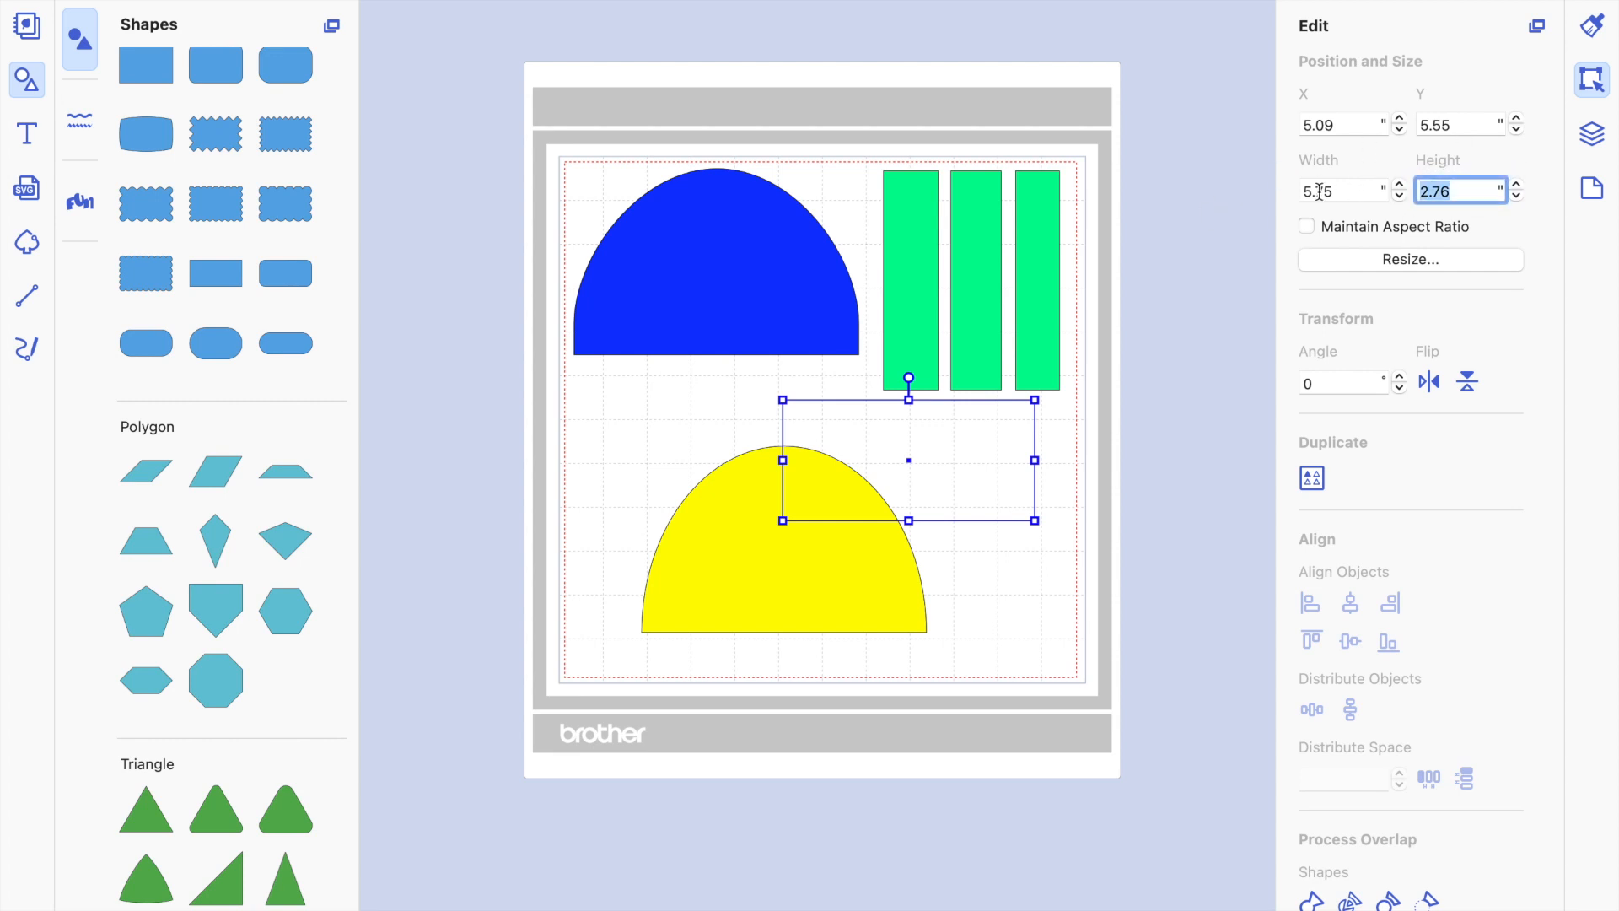
{"action": "type", "text": "4.50"}
{"action": "key", "text": "Return"}
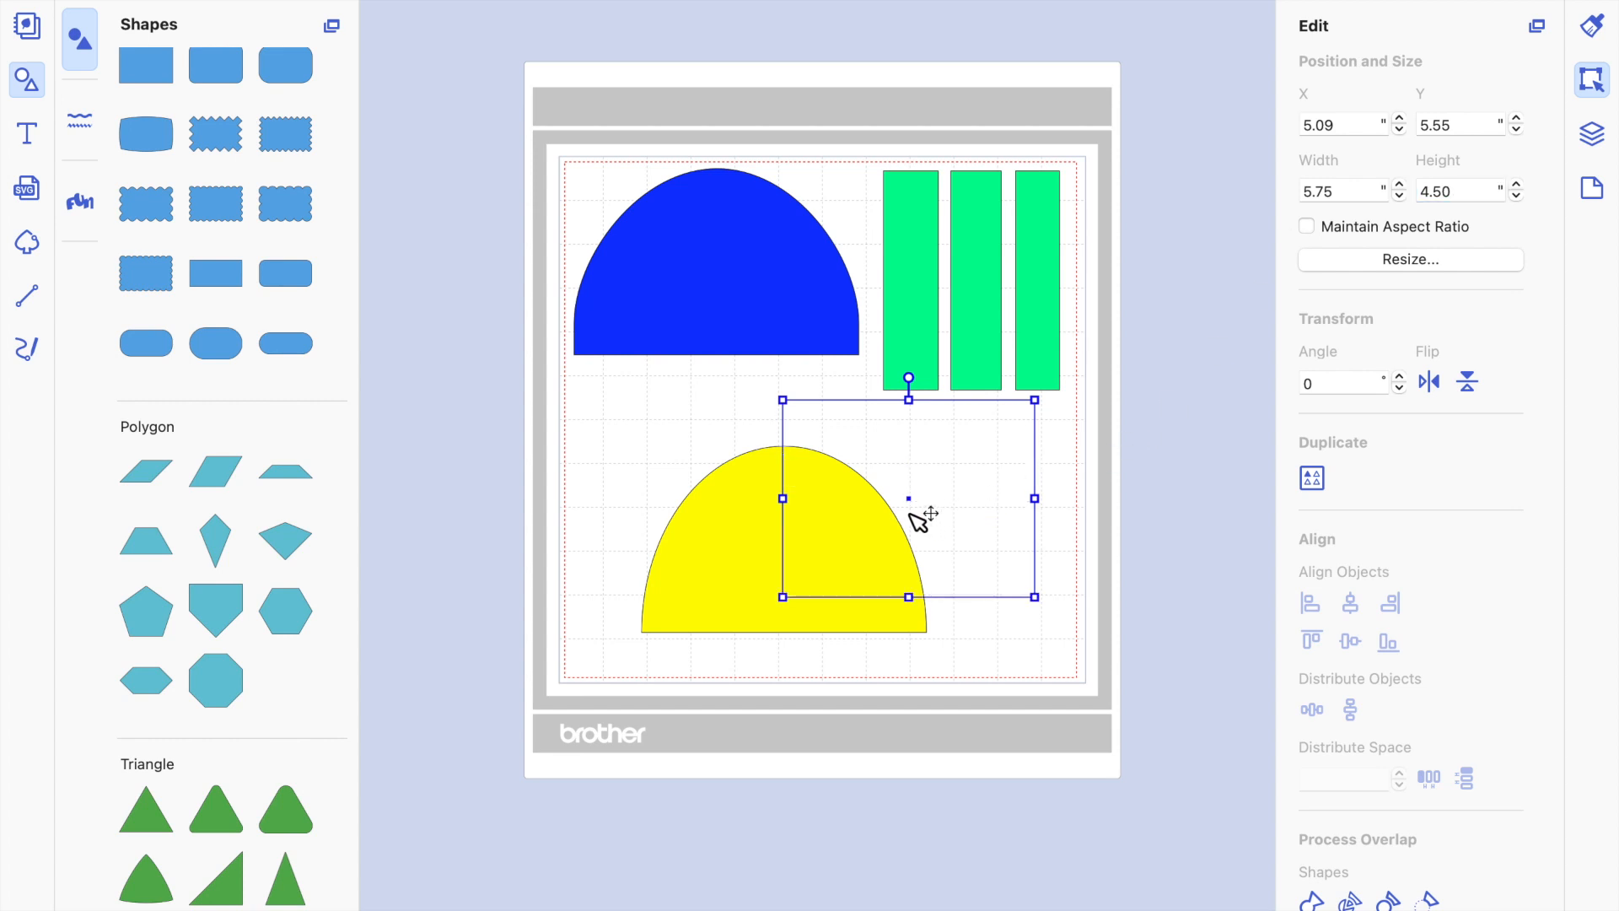
Move the unfilled rectangle over the yellow half circle to about X 1.56", Y 6.43" to compare their sizes.
{"action": "left_click_drag", "start_coordinate": [919, 519], "coordinate": [762, 539]}
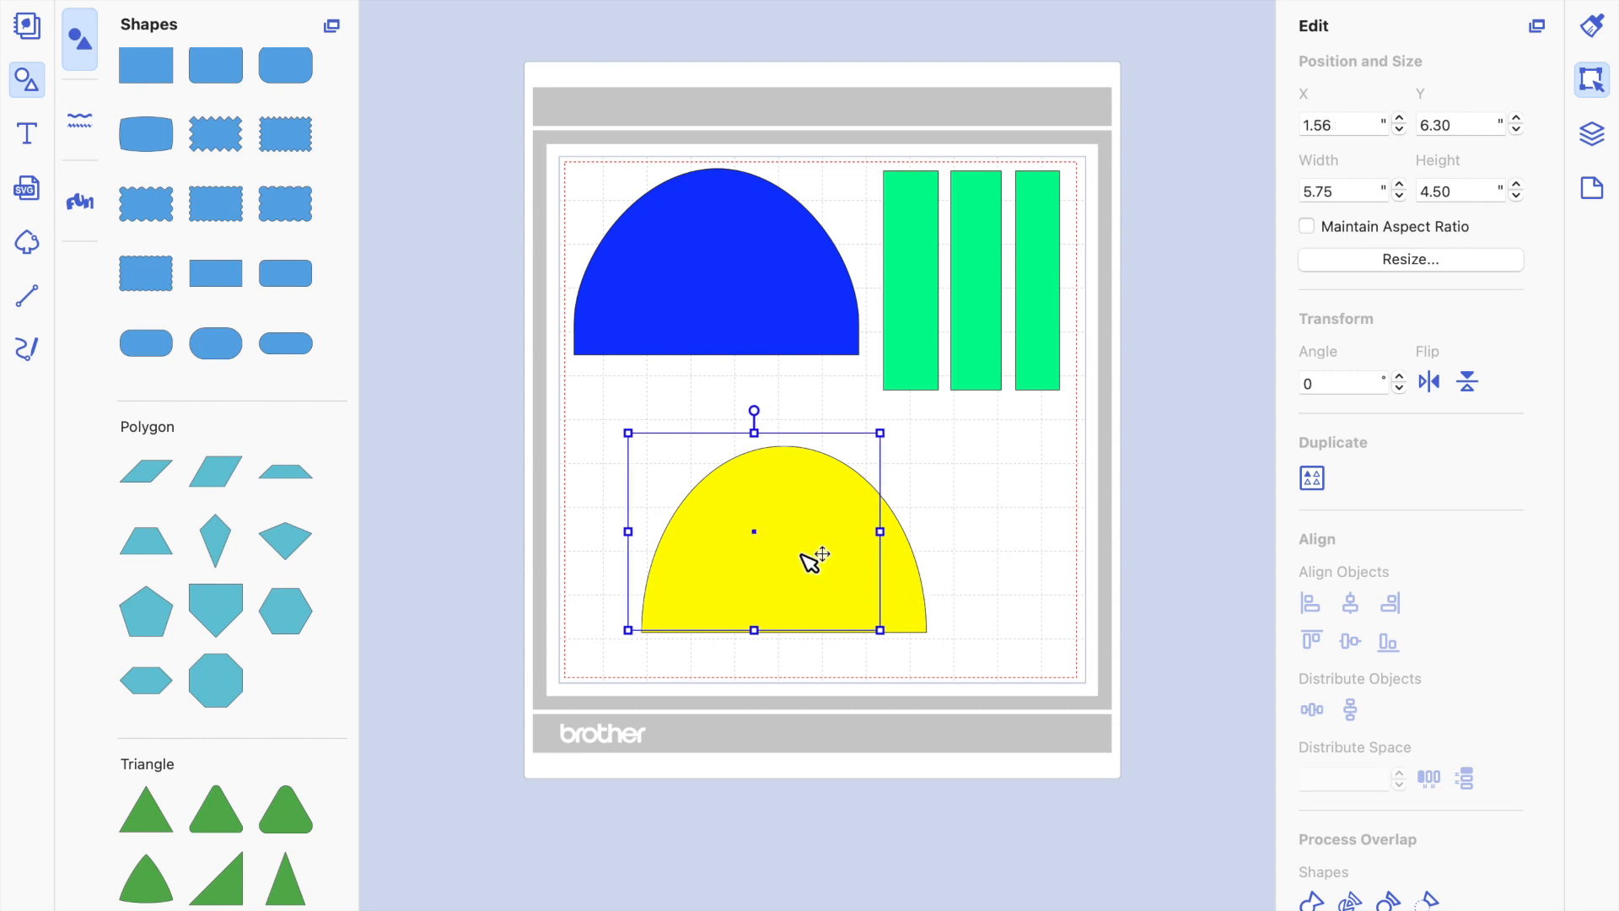
{"action": "key", "text": "Down"}
{"action": "key", "text": "Down"}
{"action": "key", "text": "Down"}
{"action": "key", "text": "Down"}
{"action": "key", "text": "Down"}
{"action": "key", "text": "Down"}
{"action": "key", "text": "Down"}
{"action": "key", "text": "Down"}
{"action": "key", "text": "Down"}
{"action": "key", "text": "Down"}
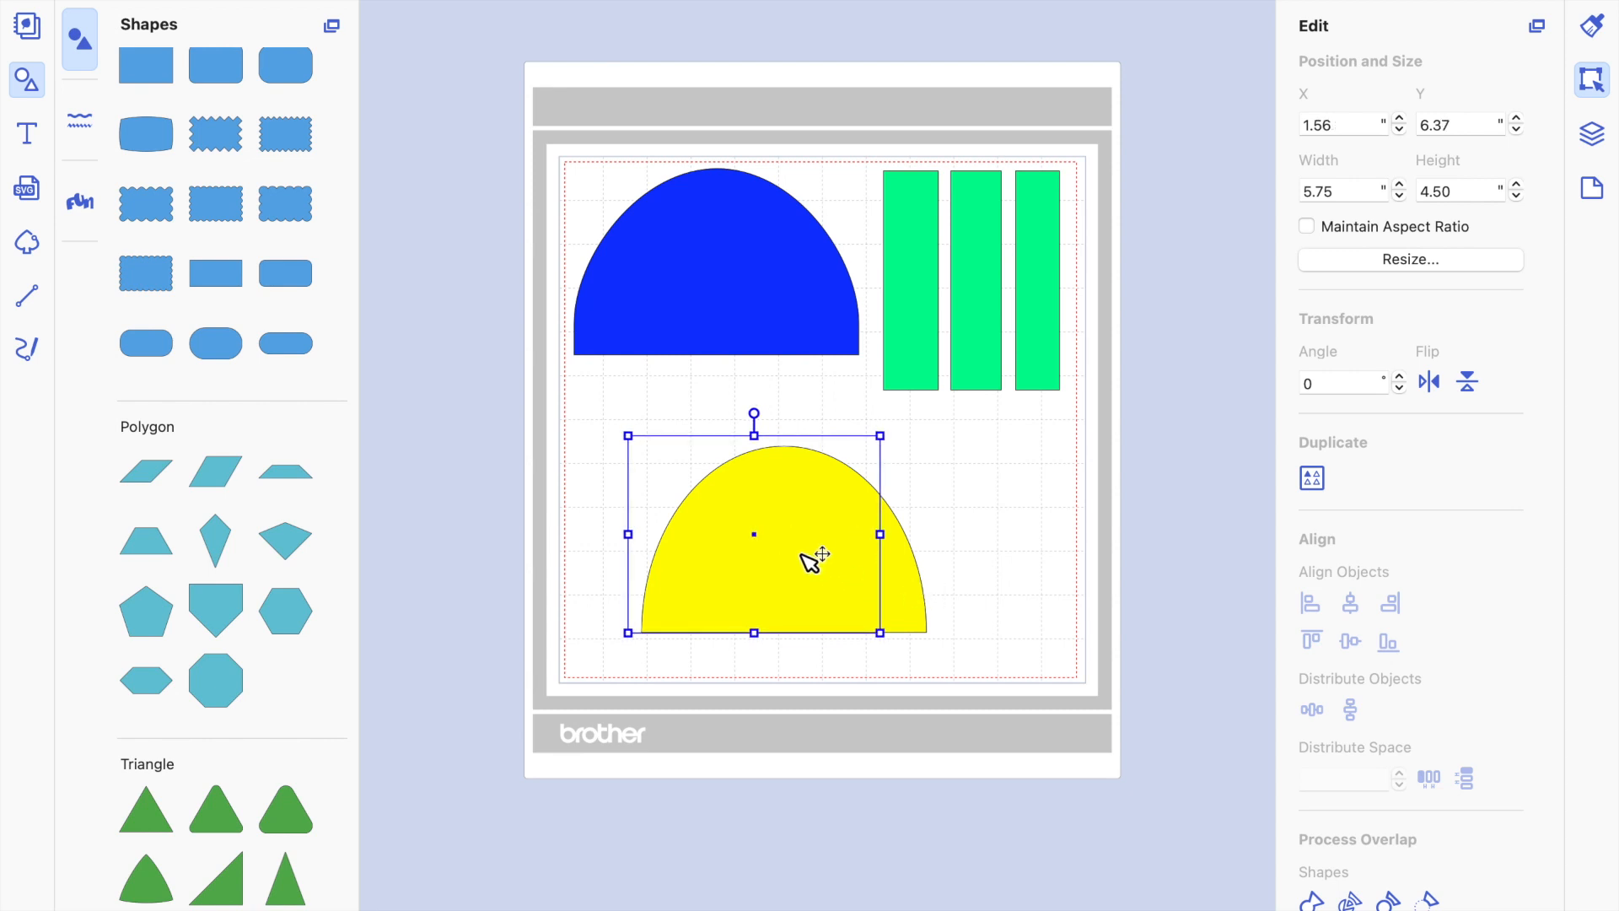
{"action": "key", "text": "Down"}
{"action": "key", "text": "Down"}
{"action": "key", "text": "Down"}
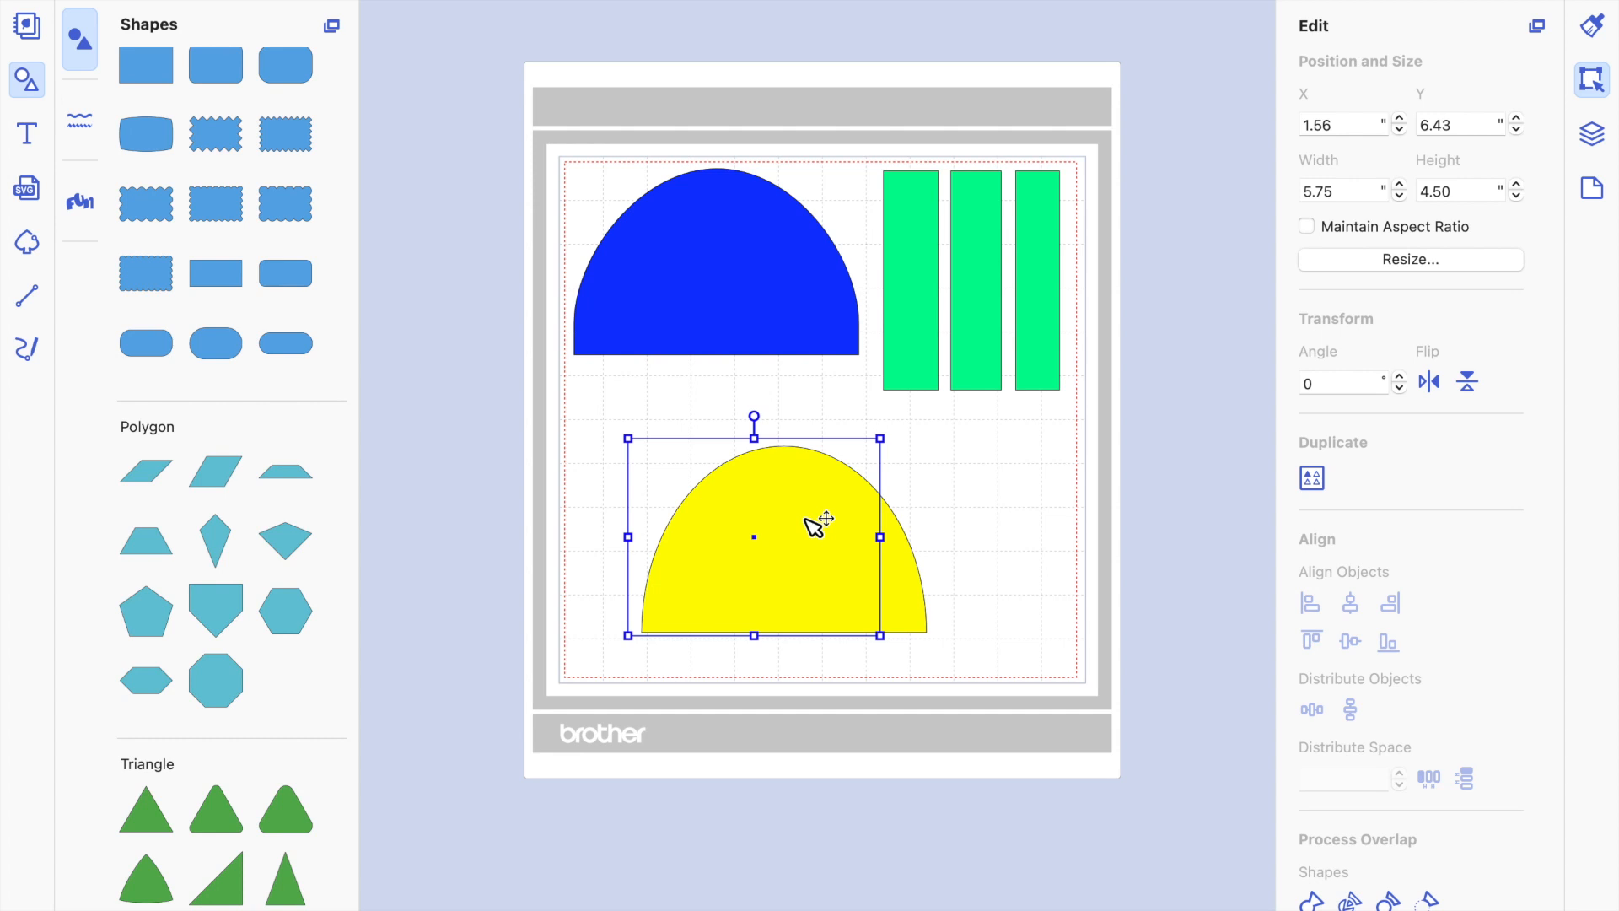
Move the yellow half circle to about X 0.49", Y 5.35", and add a plain rectangle overlapping its flat edge.
{"action": "left_click_drag", "start_coordinate": [793, 540], "coordinate": [726, 487]}
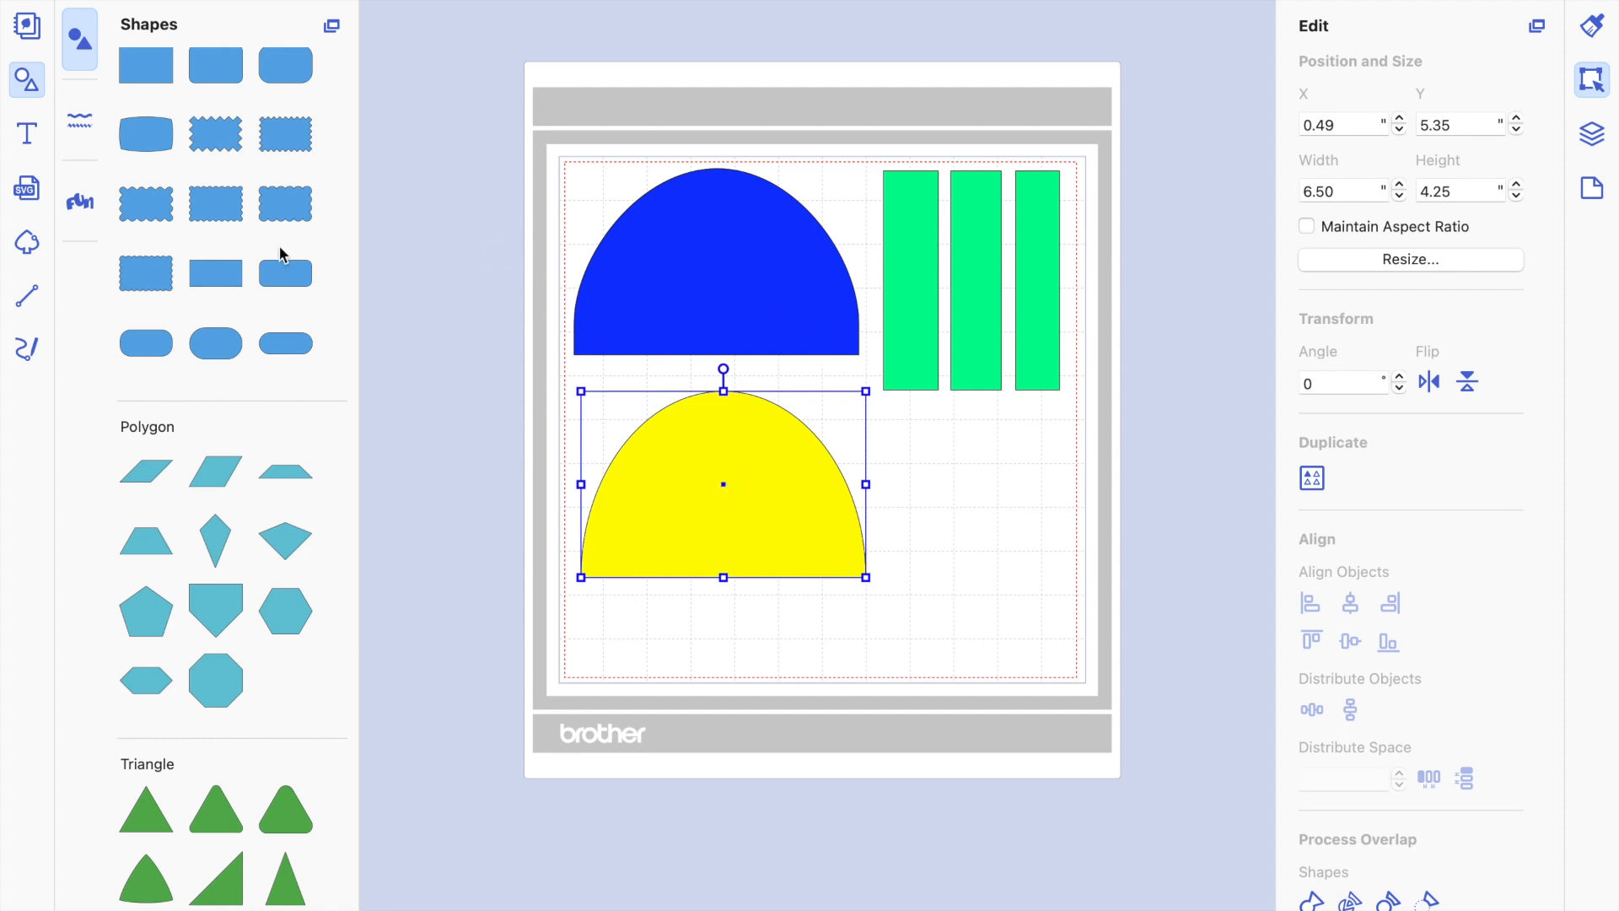
{"action": "left_click", "coordinate": [167, 74]}
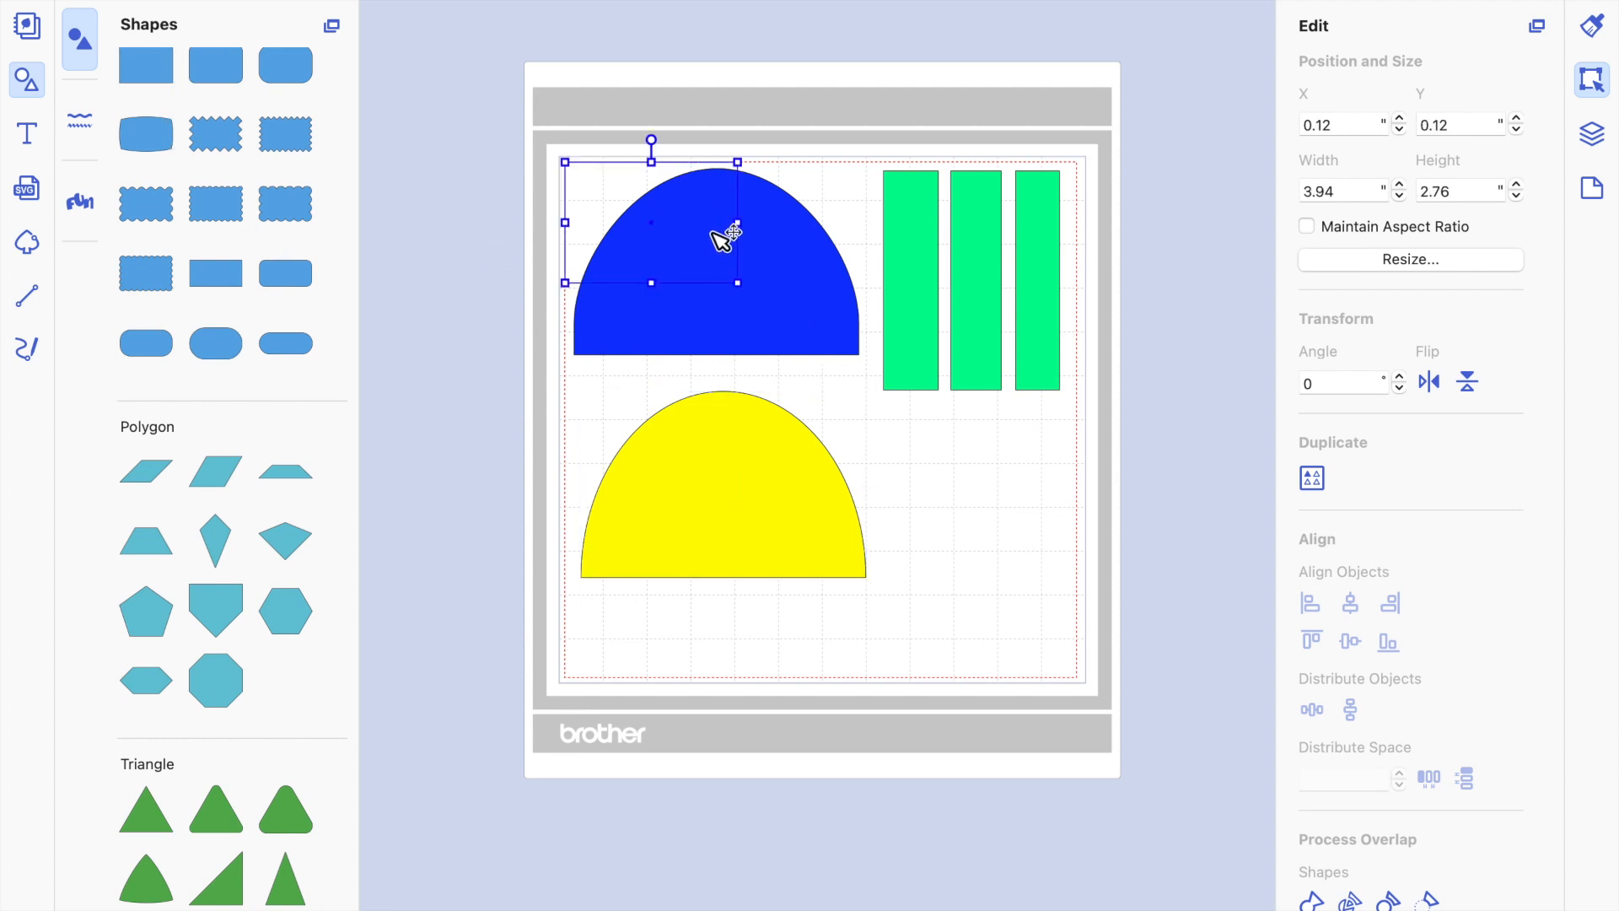
{"action": "left_click_drag", "start_coordinate": [666, 225], "coordinate": [679, 613]}
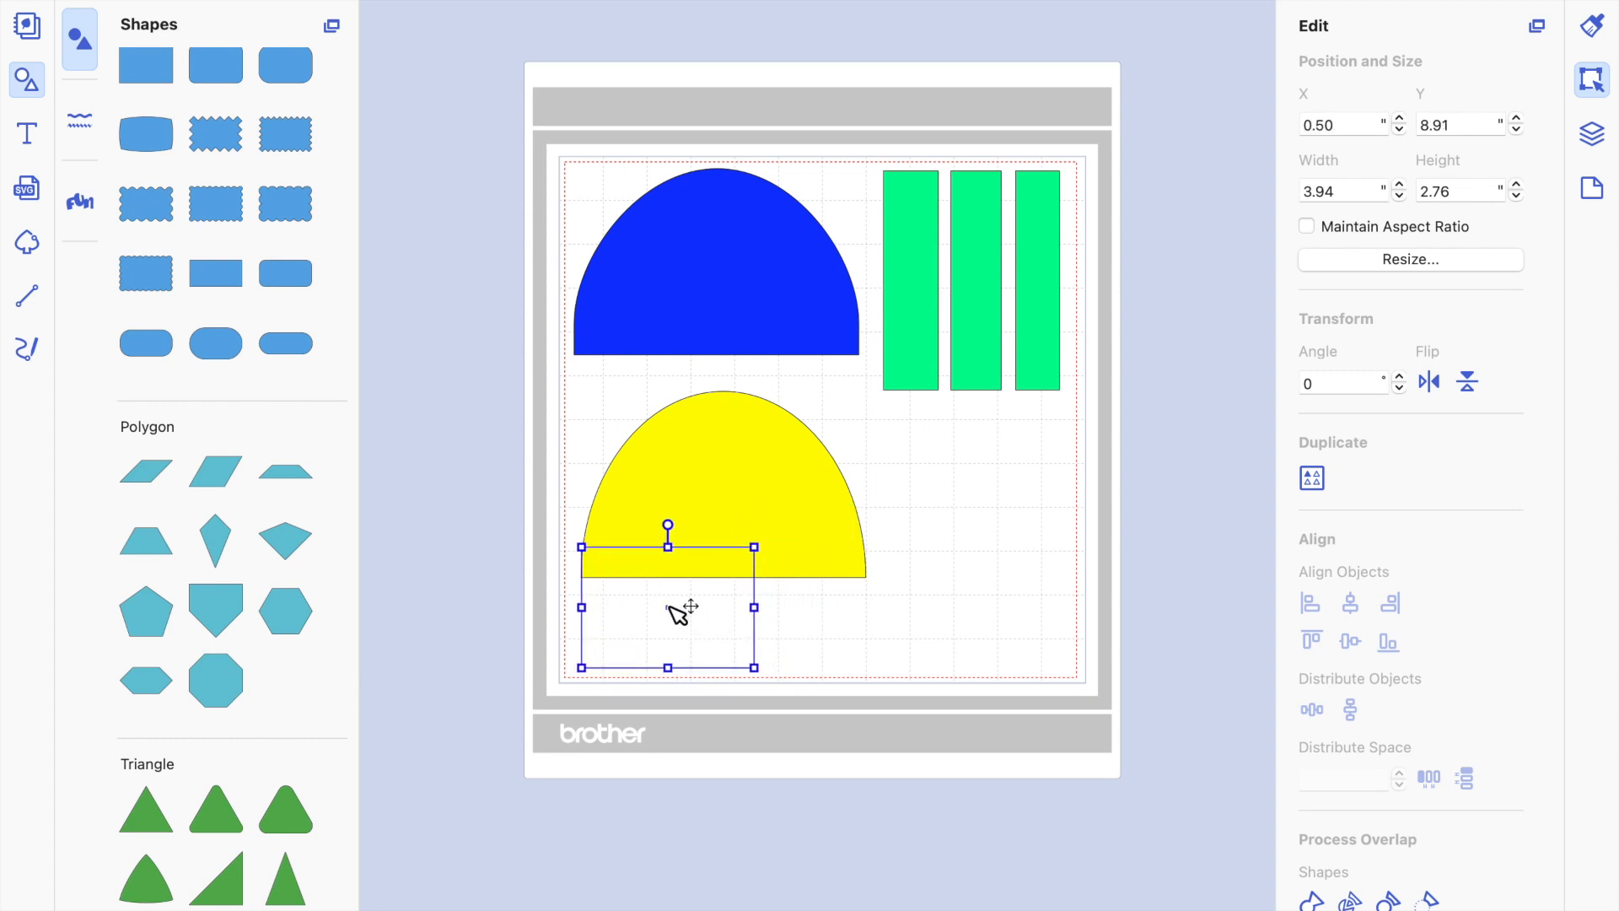
Check the size of the first green strip and set the new unfilled rectangle's width to 5".
{"action": "left_click", "coordinate": [924, 280]}
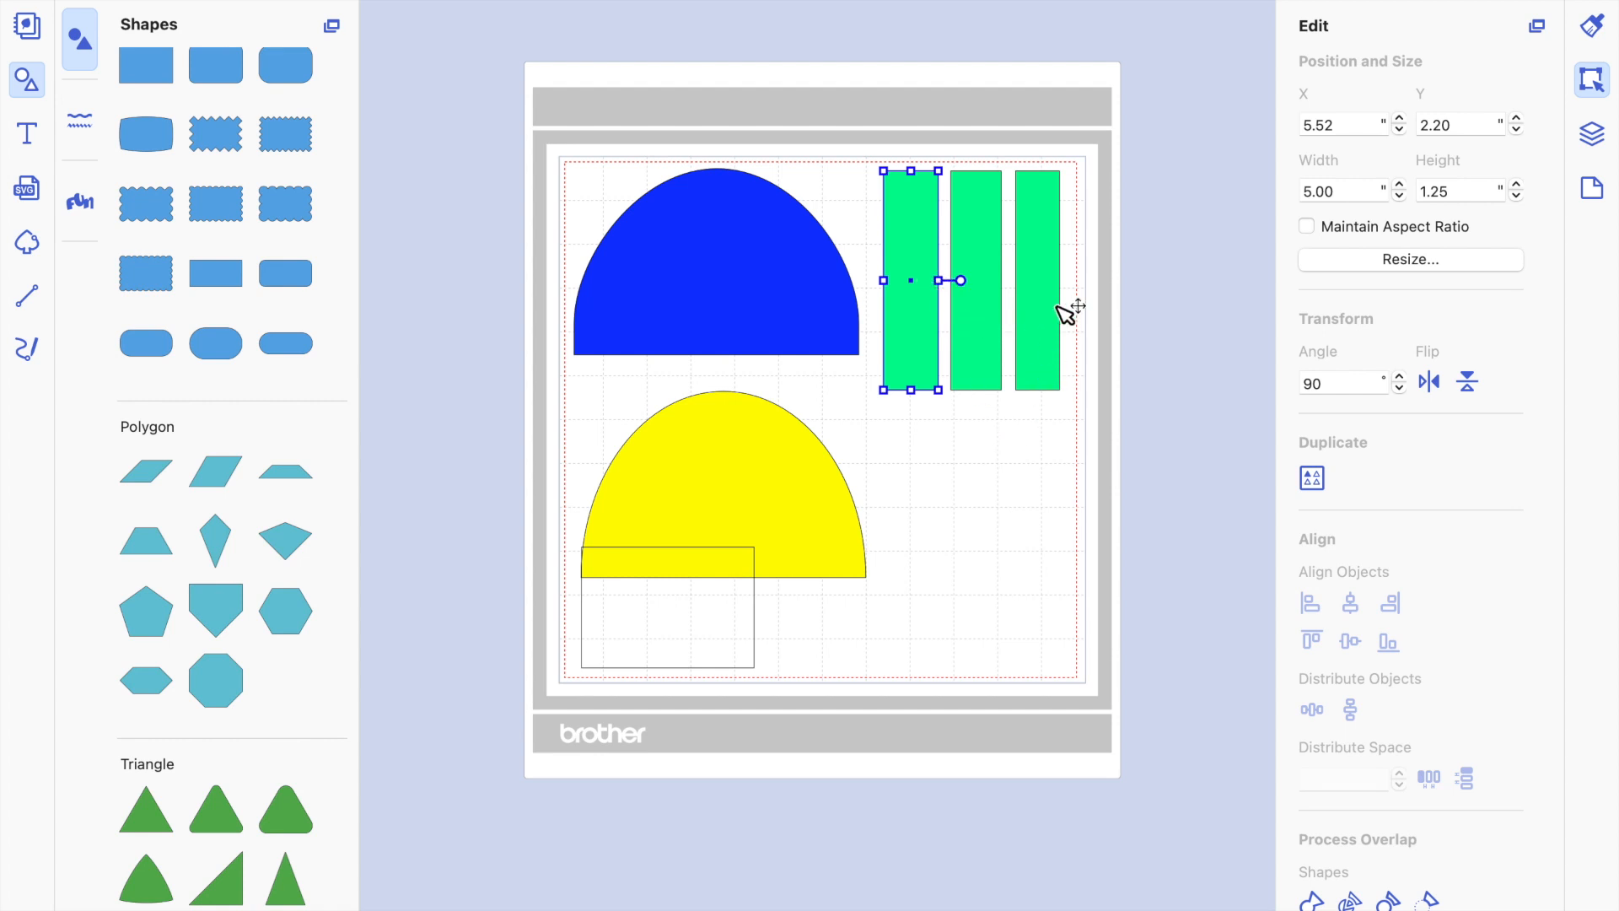
{"action": "left_click", "coordinate": [712, 624]}
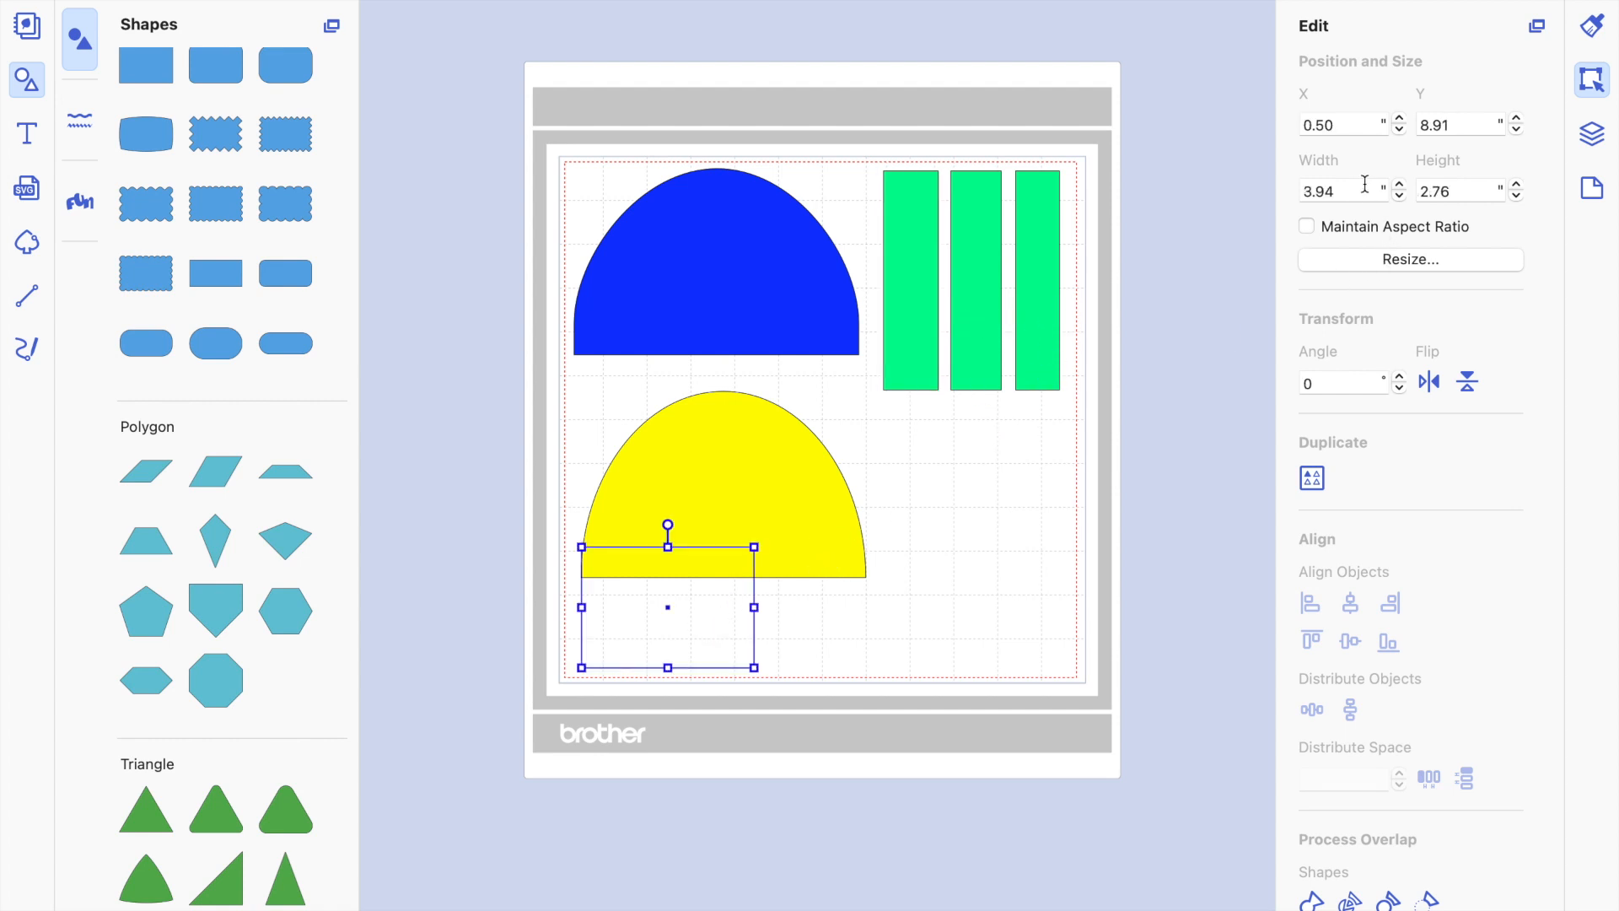
{"action": "left_click", "coordinate": [921, 303]}
{"action": "left_click", "coordinate": [738, 593]}
{"action": "left_click", "coordinate": [1347, 192]}
{"action": "type", "text": "5"}
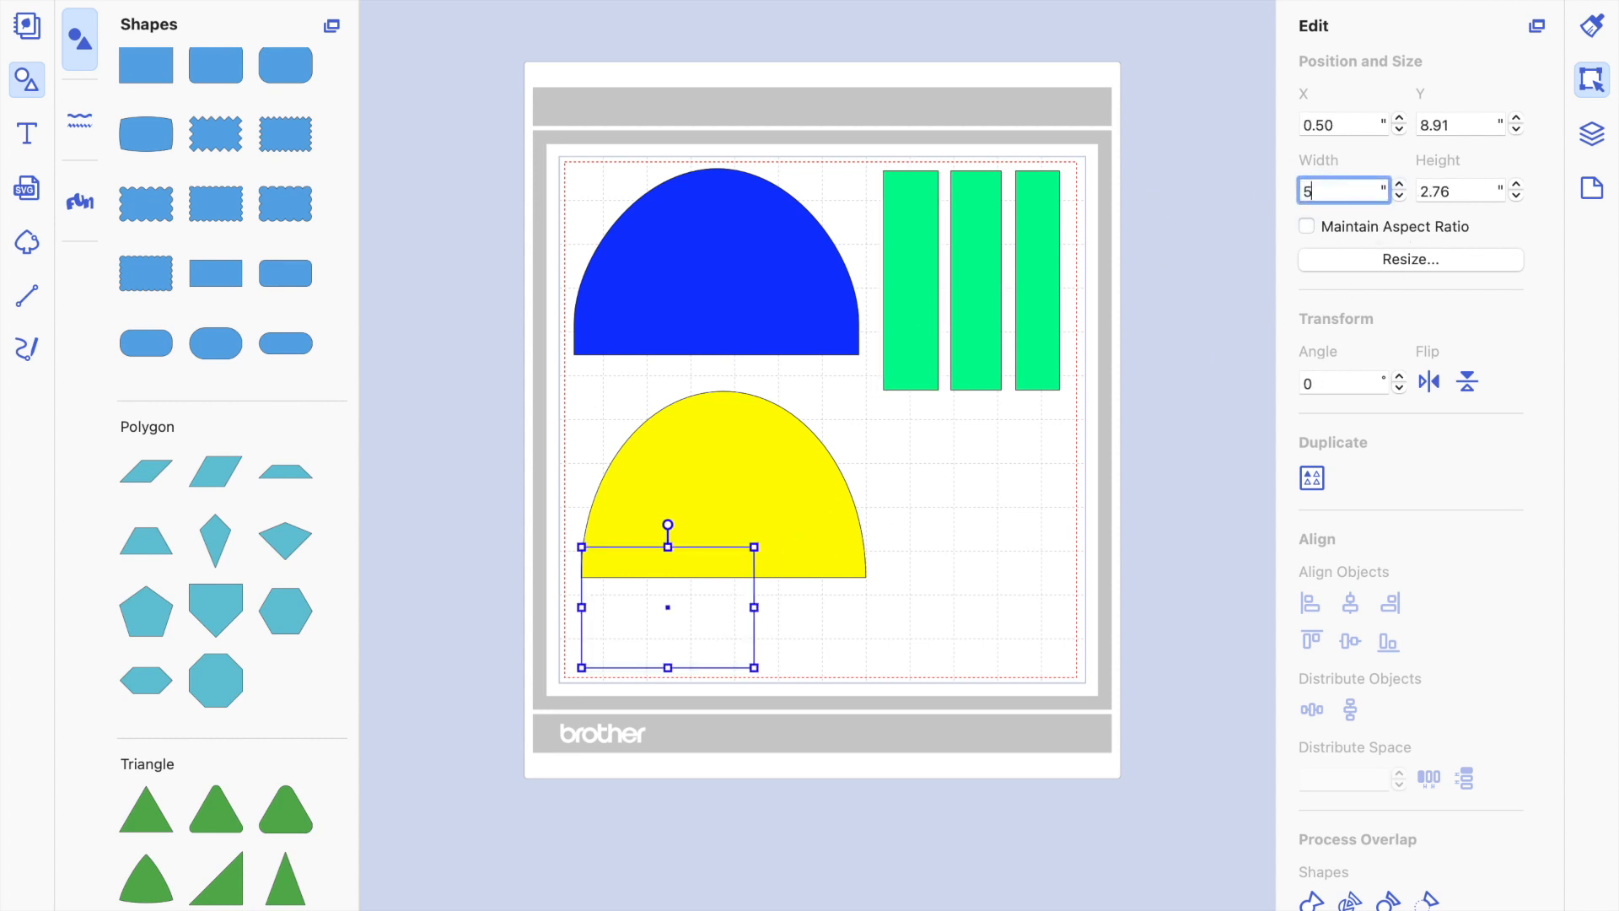
{"action": "key", "text": "Return"}
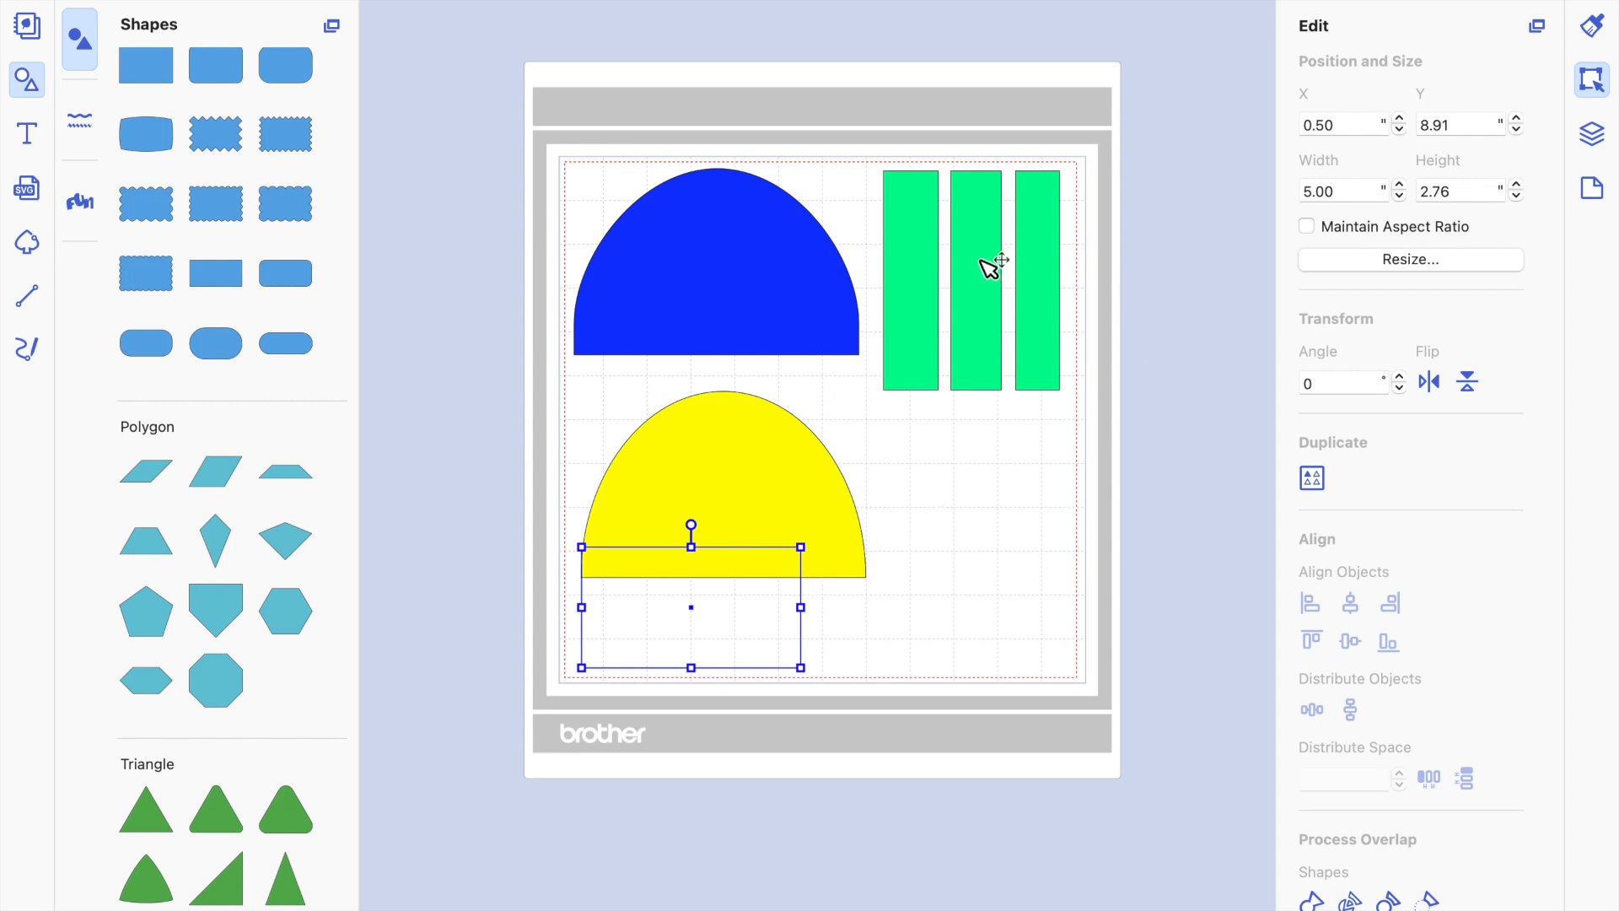
Check the blue shape and first green strip sizes again, and set the unfilled rectangle's height to 1".
{"action": "left_click", "coordinate": [928, 281]}
{"action": "left_click", "coordinate": [788, 272]}
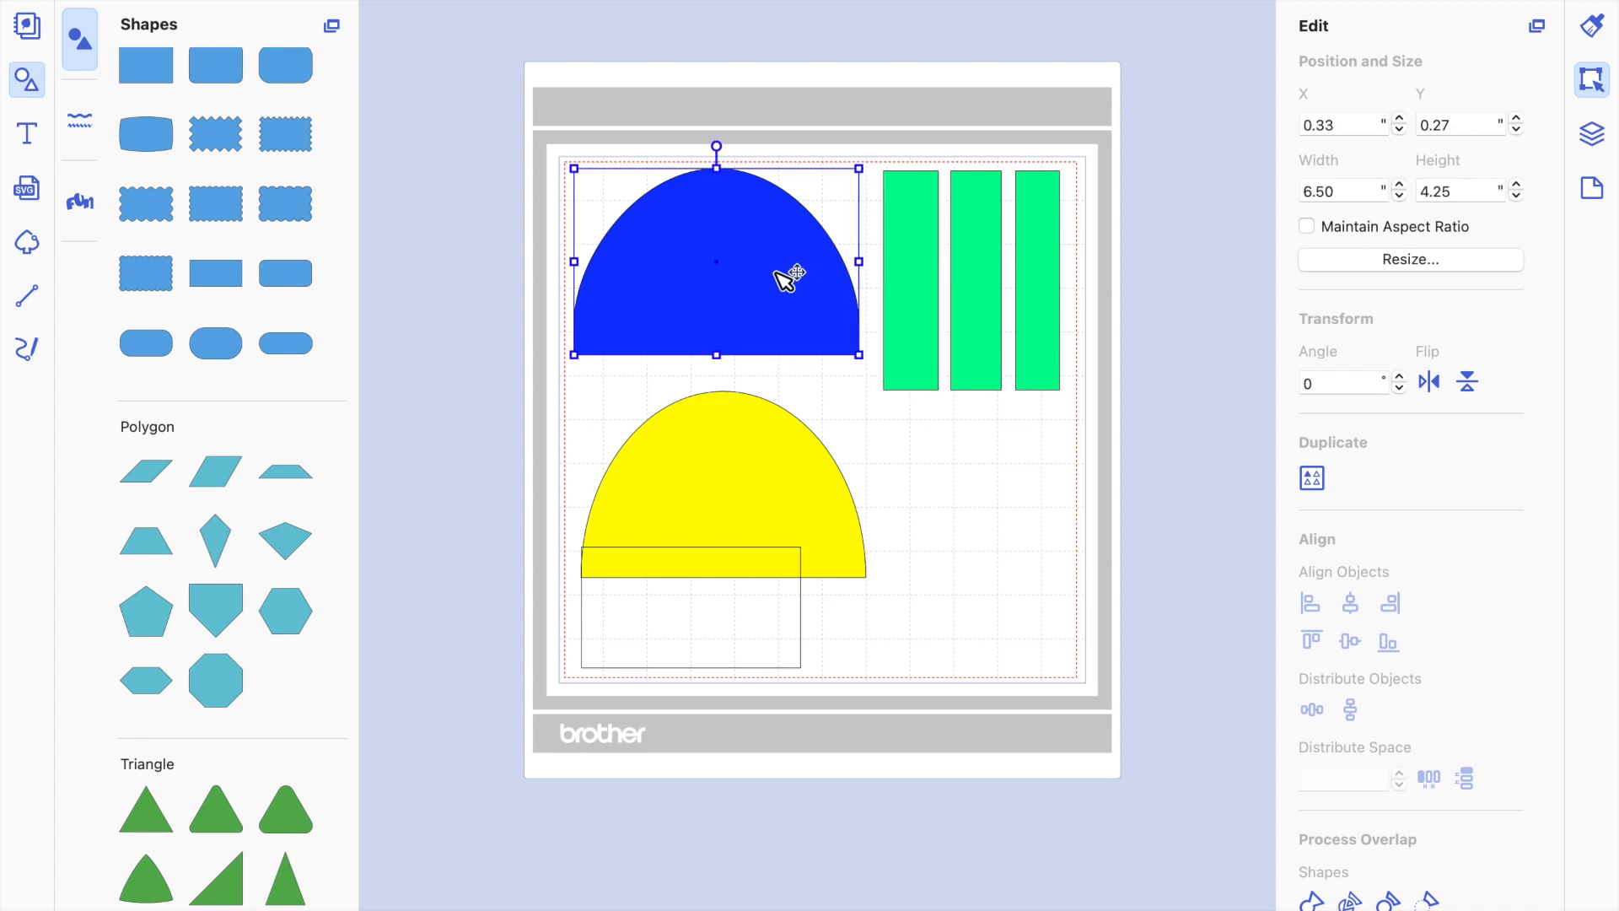
{"action": "left_click", "coordinate": [934, 274]}
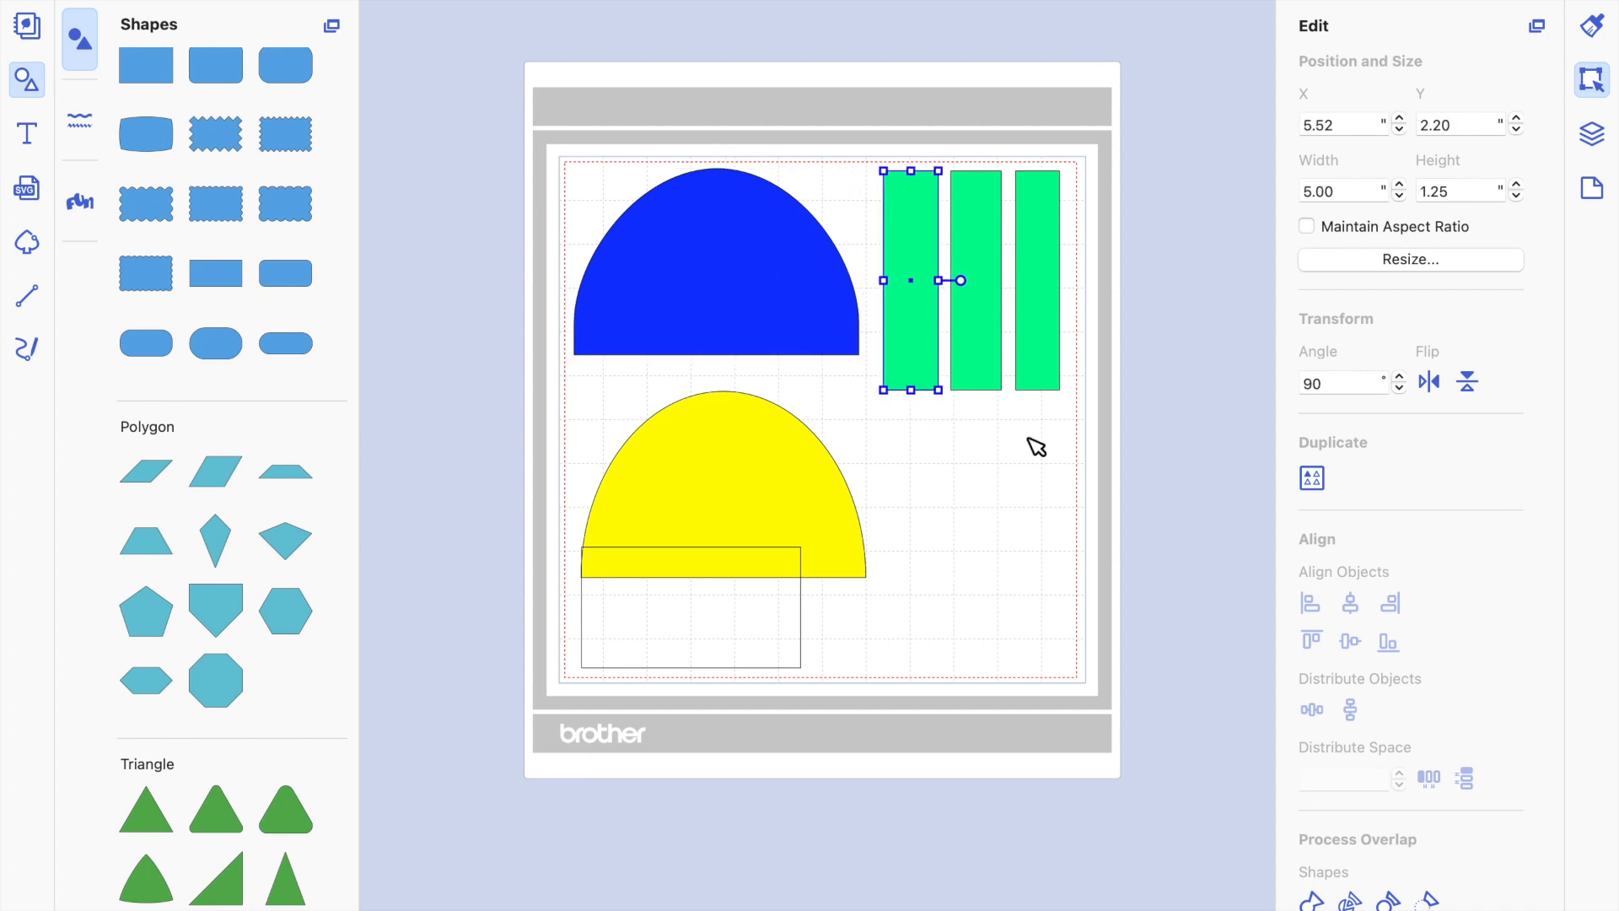
{"action": "left_click", "coordinate": [776, 631]}
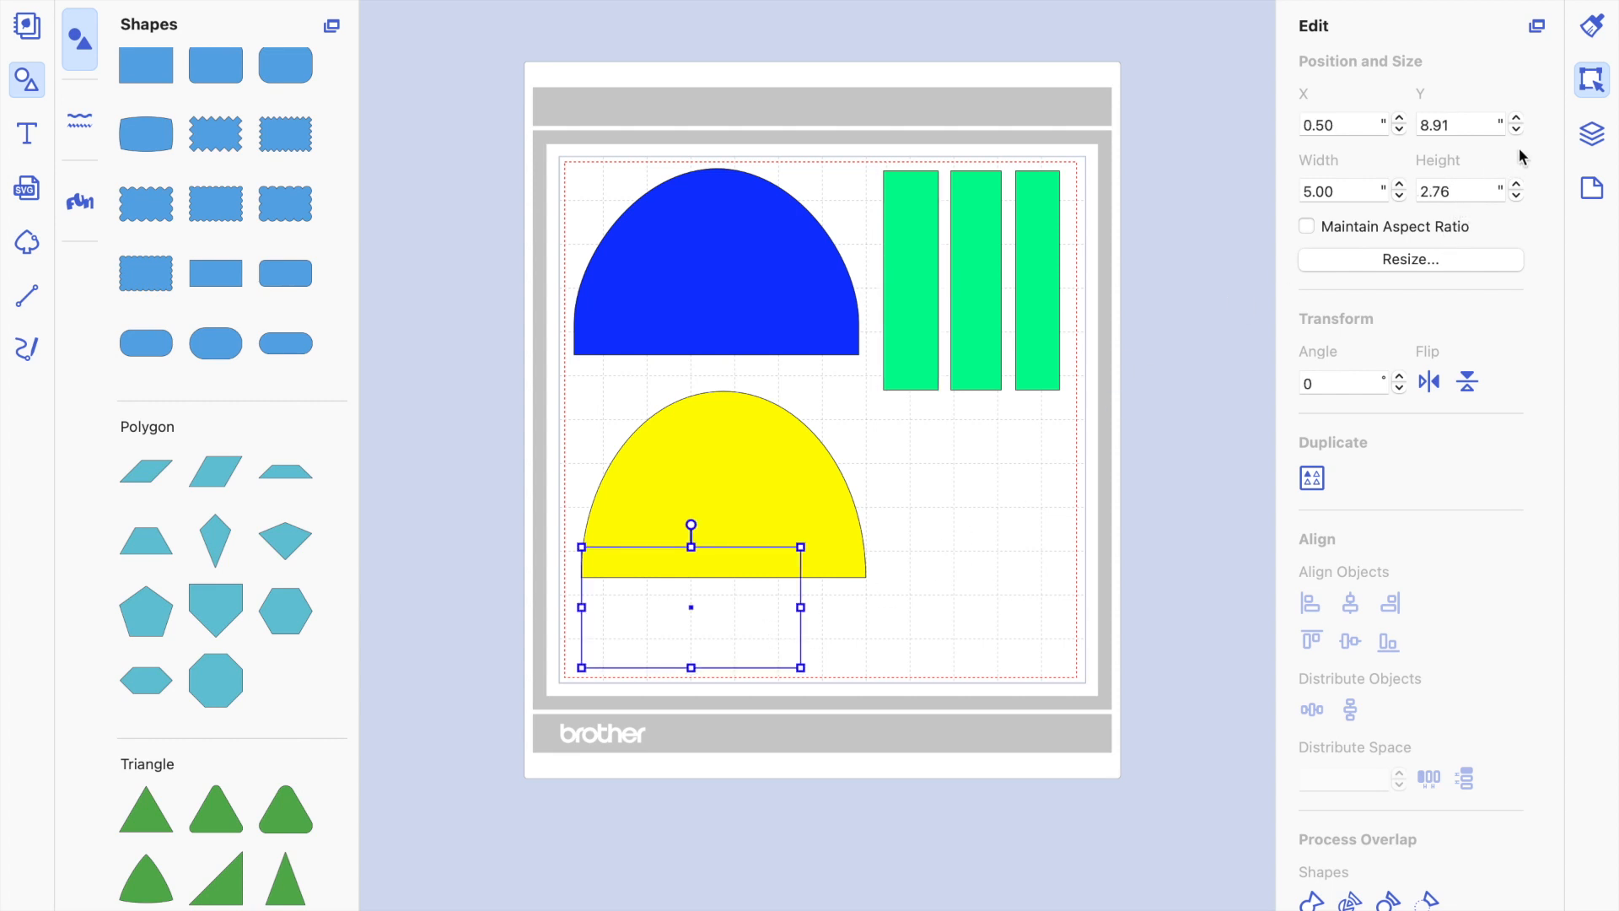
{"action": "left_click", "coordinate": [1465, 193]}
{"action": "type", "text": "1"}
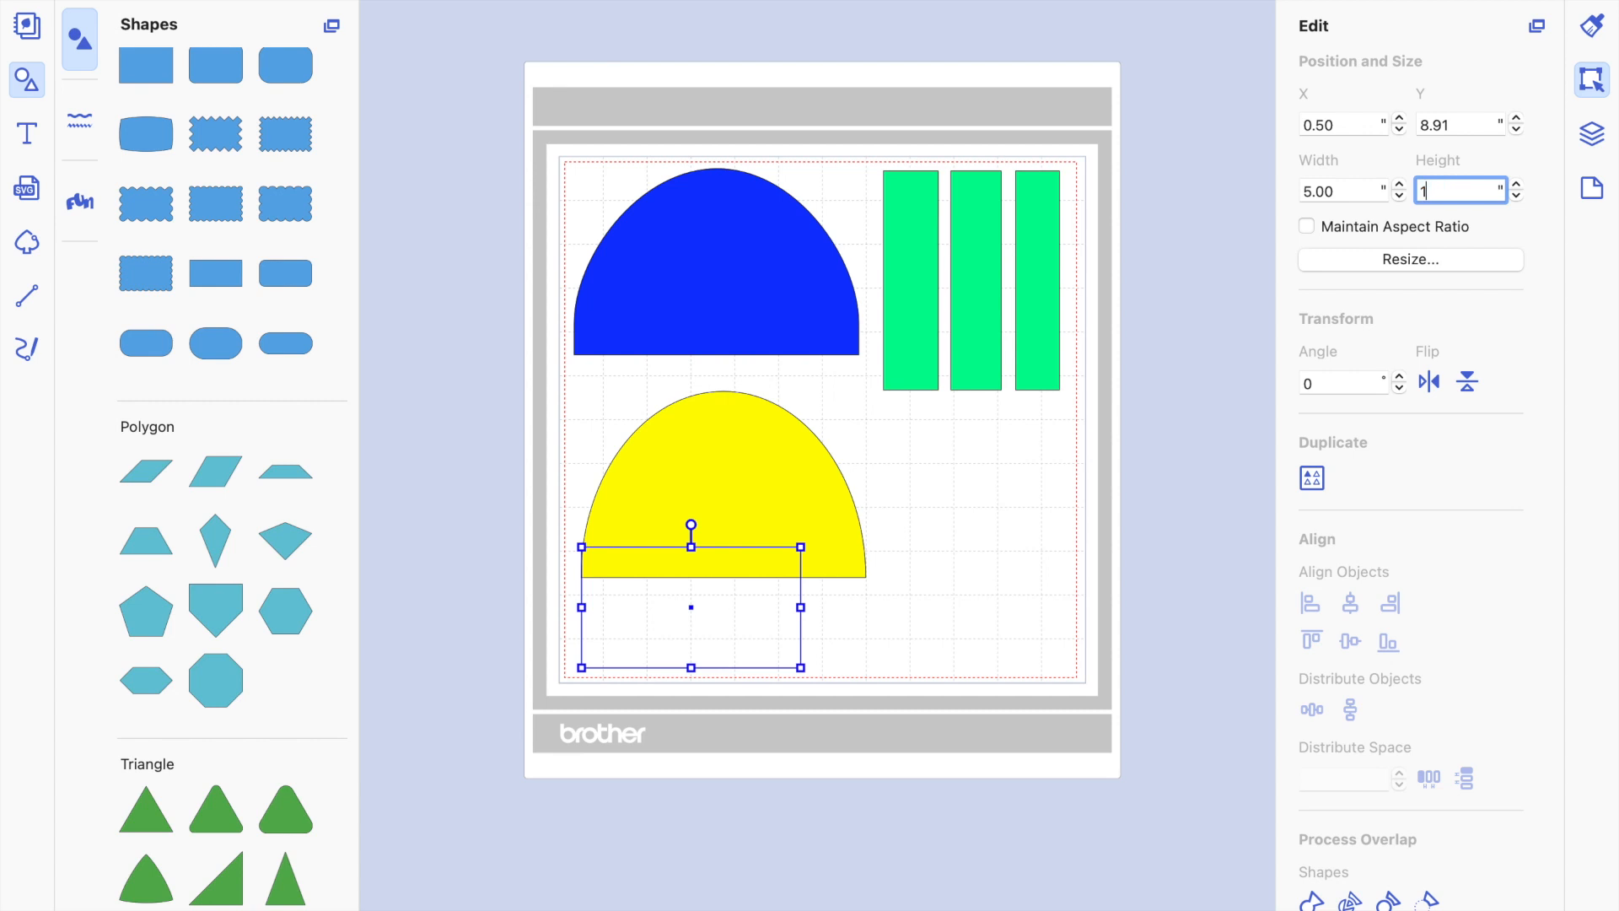
{"action": "key", "text": "Return"}
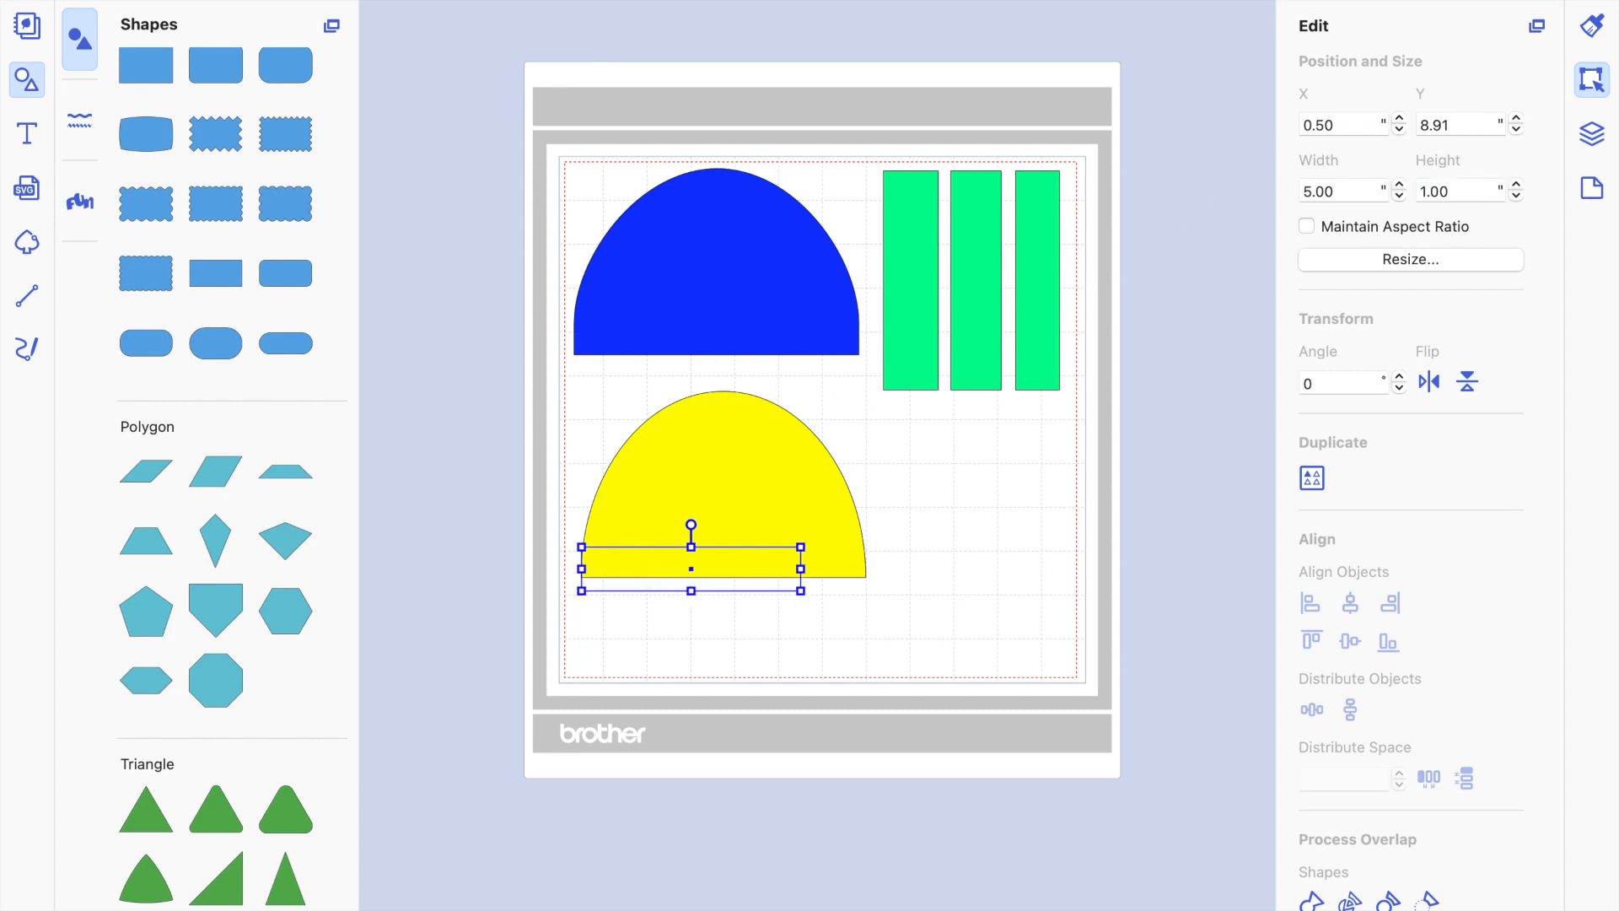
Duplicate the unfilled 5" by 1" rectangle and set the copy's height to 1.15".
{"action": "left_click", "coordinate": [334, 1]}
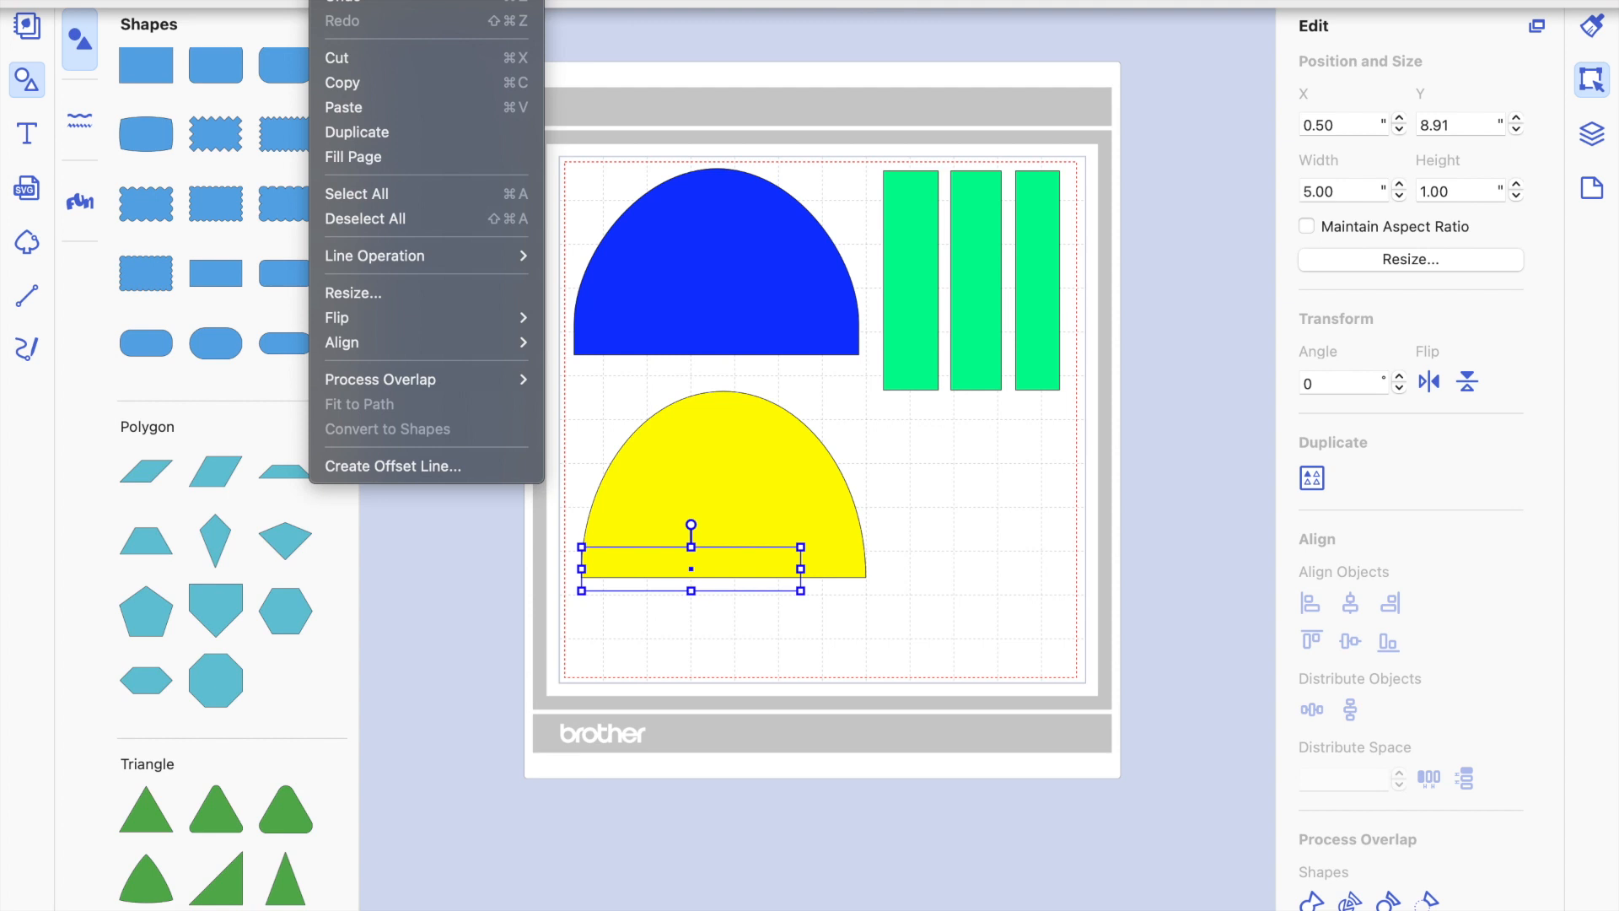
{"action": "left_click", "coordinate": [356, 132]}
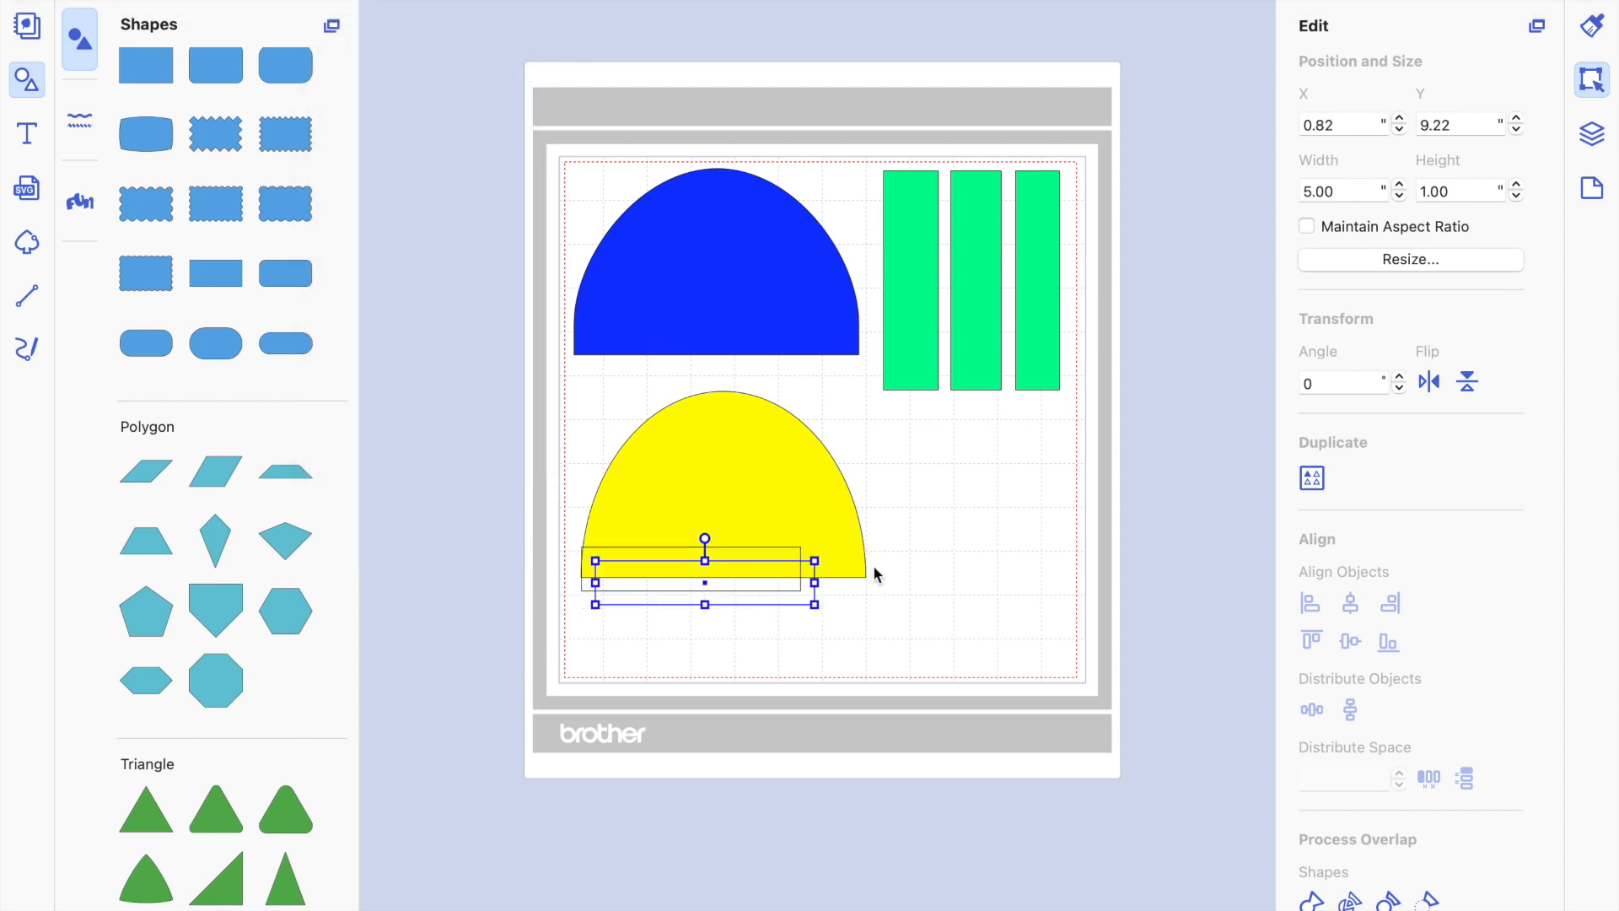
{"action": "left_click", "coordinate": [1464, 189]}
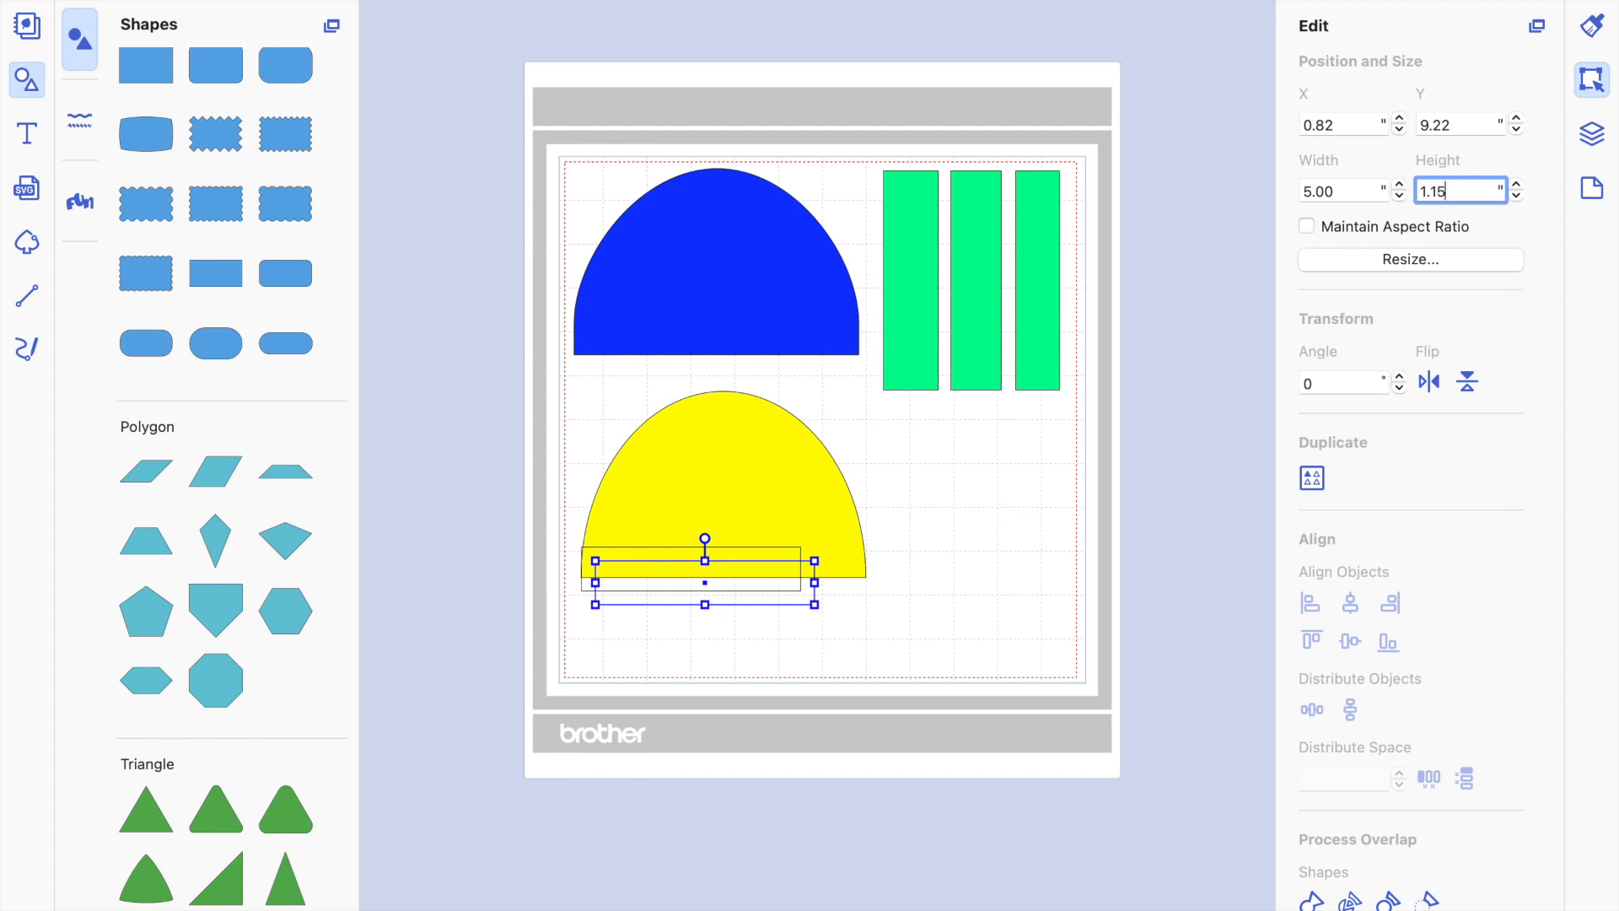
{"action": "key", "text": "Return"}
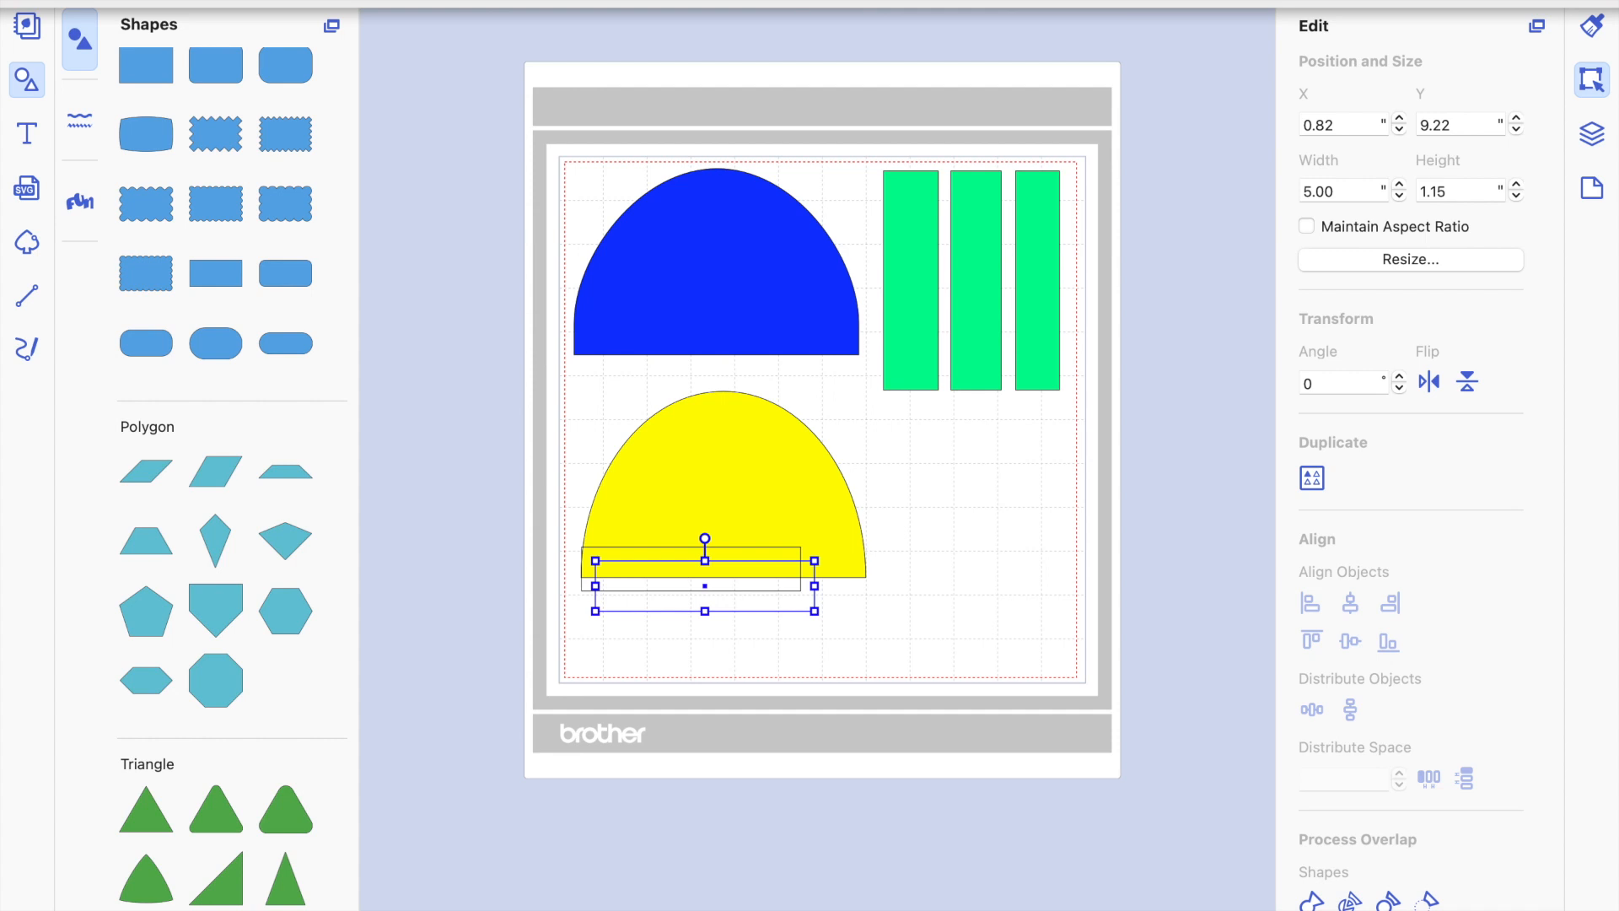
Duplicate the 1.15" high rectangle and set the new copy's height to 1.30".
{"action": "left_click", "coordinate": [329, 1]}
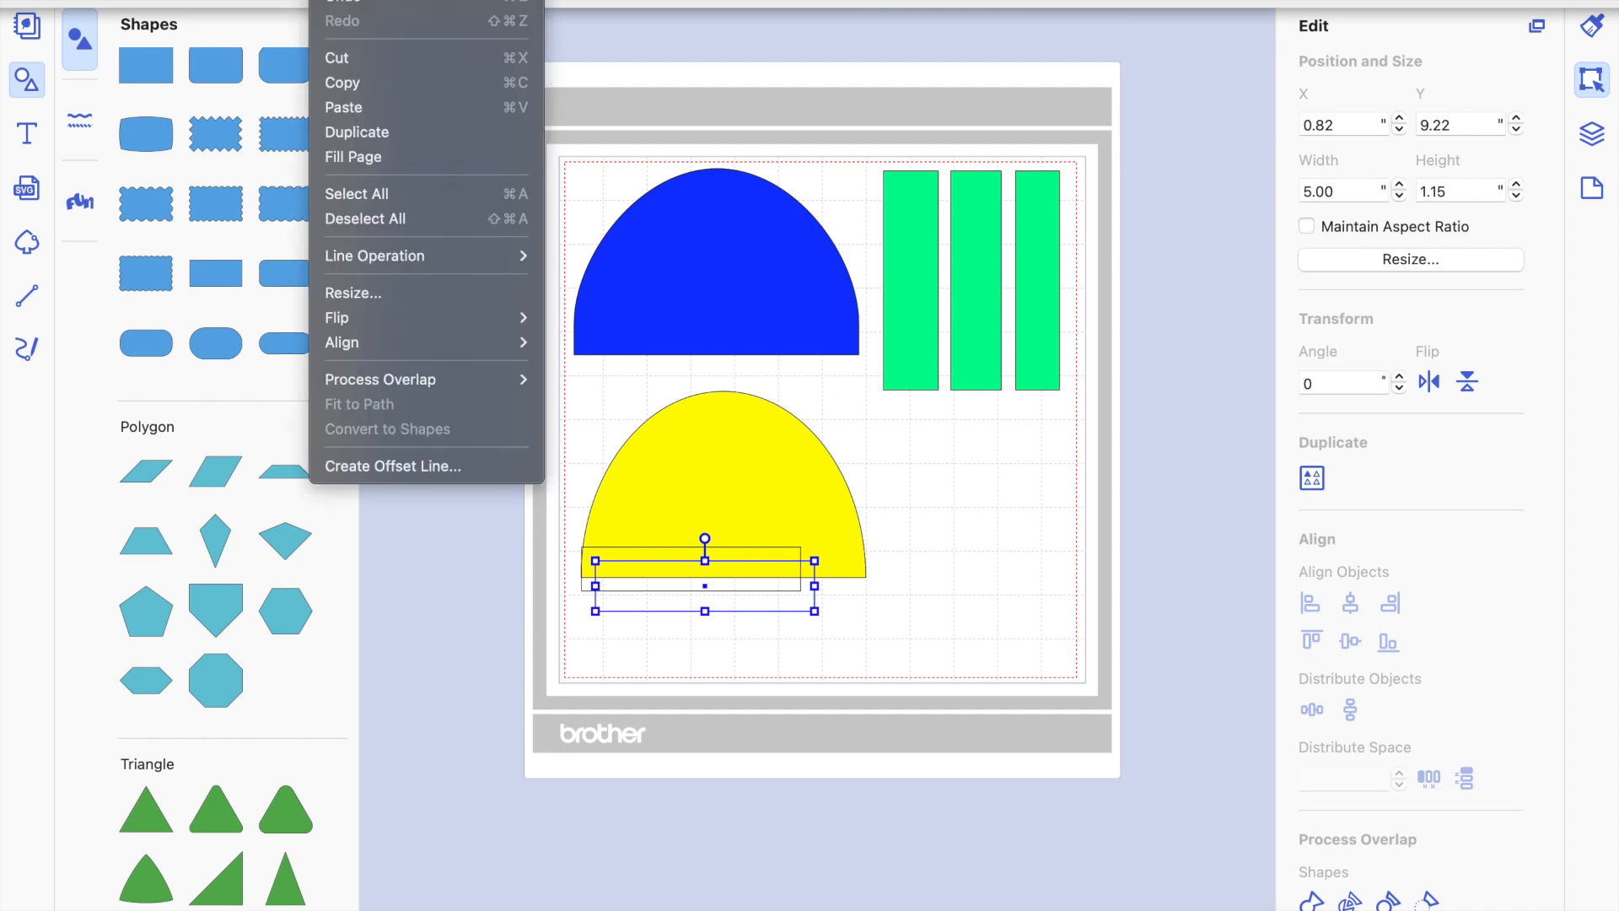
{"action": "left_click", "coordinate": [355, 142]}
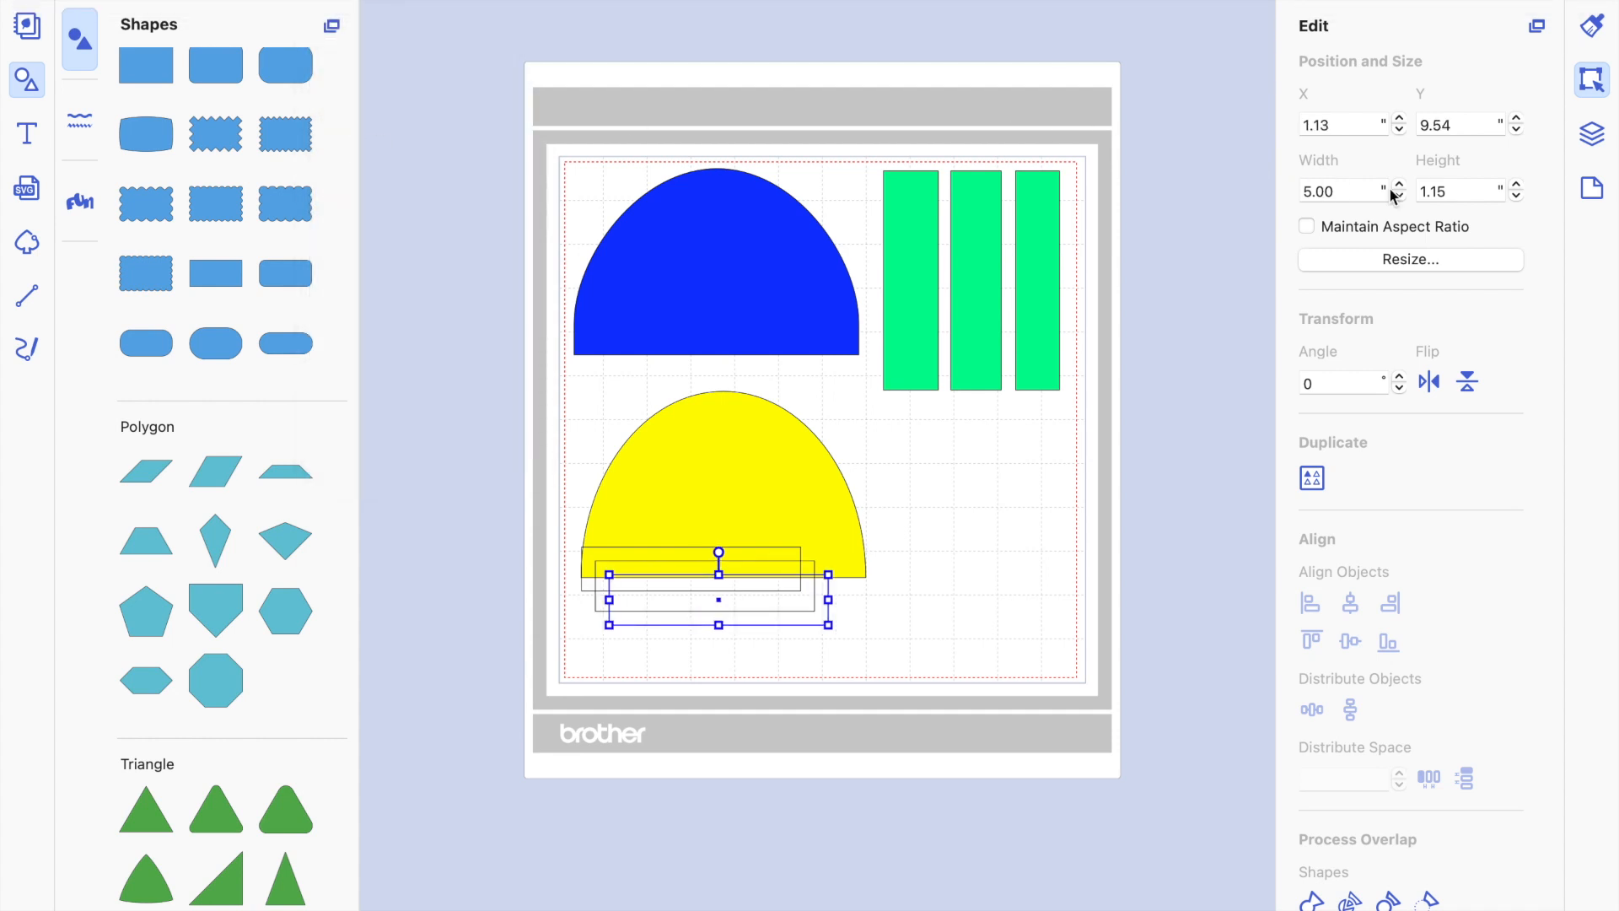
{"action": "left_click", "coordinate": [1455, 191]}
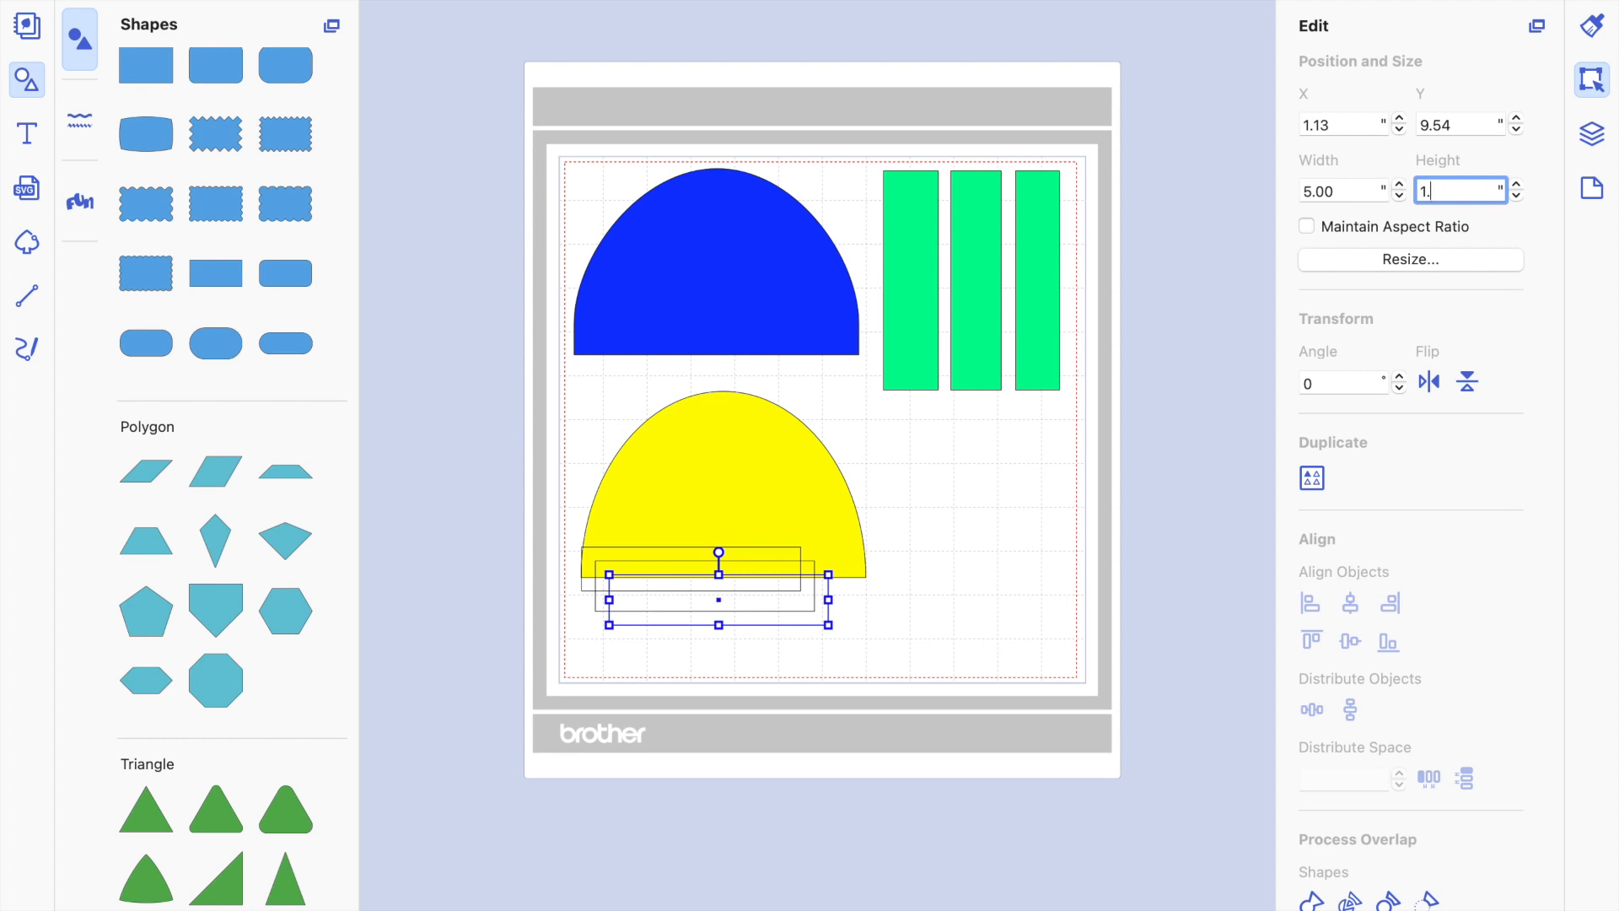
{"action": "type", "text": "30"}
{"action": "key", "text": "Return"}
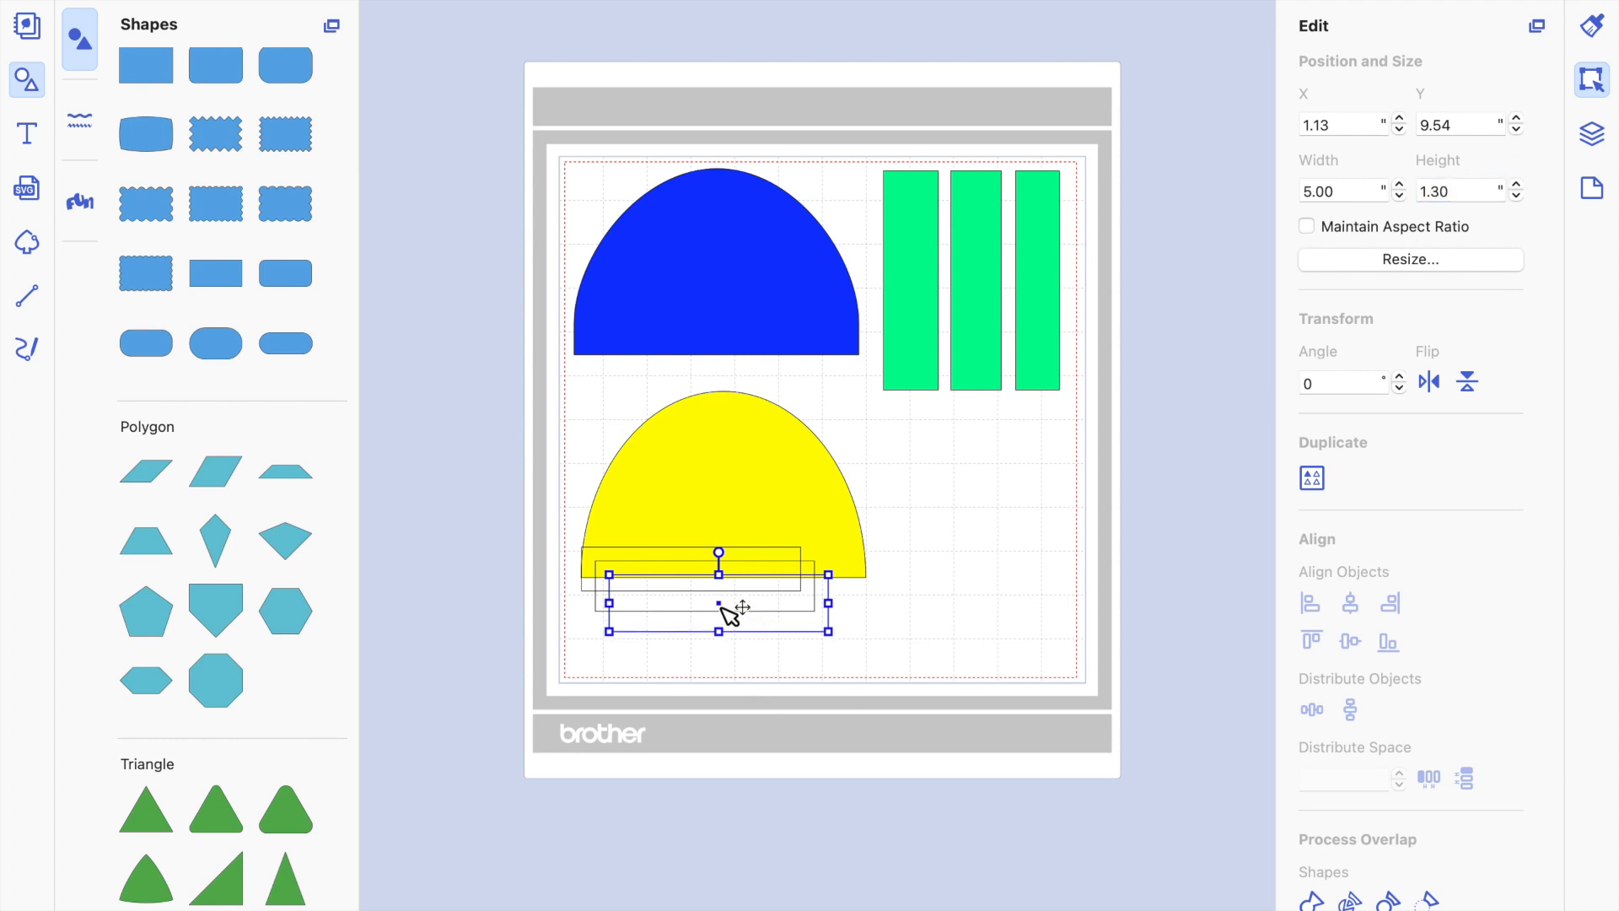
Rotate the 1.30" rectangle to 90° and place it below the first green strip, at about X 5.56", Y 8.07".
{"action": "left_click_drag", "start_coordinate": [722, 604], "coordinate": [964, 482]}
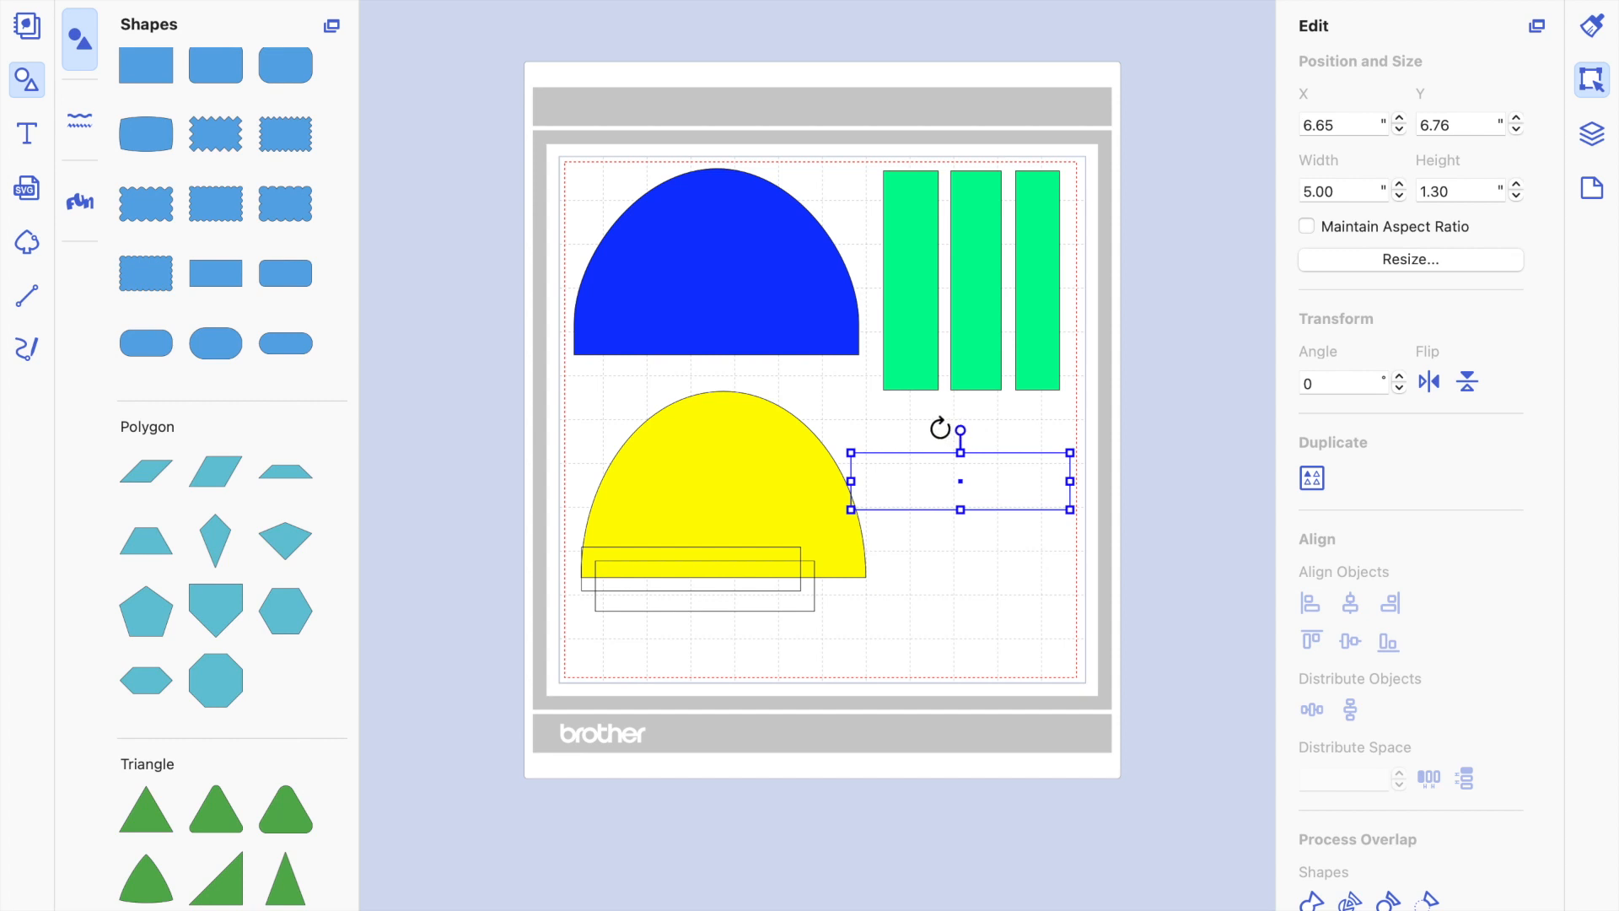
{"action": "left_click_drag", "start_coordinate": [963, 430], "coordinate": [911, 412]}
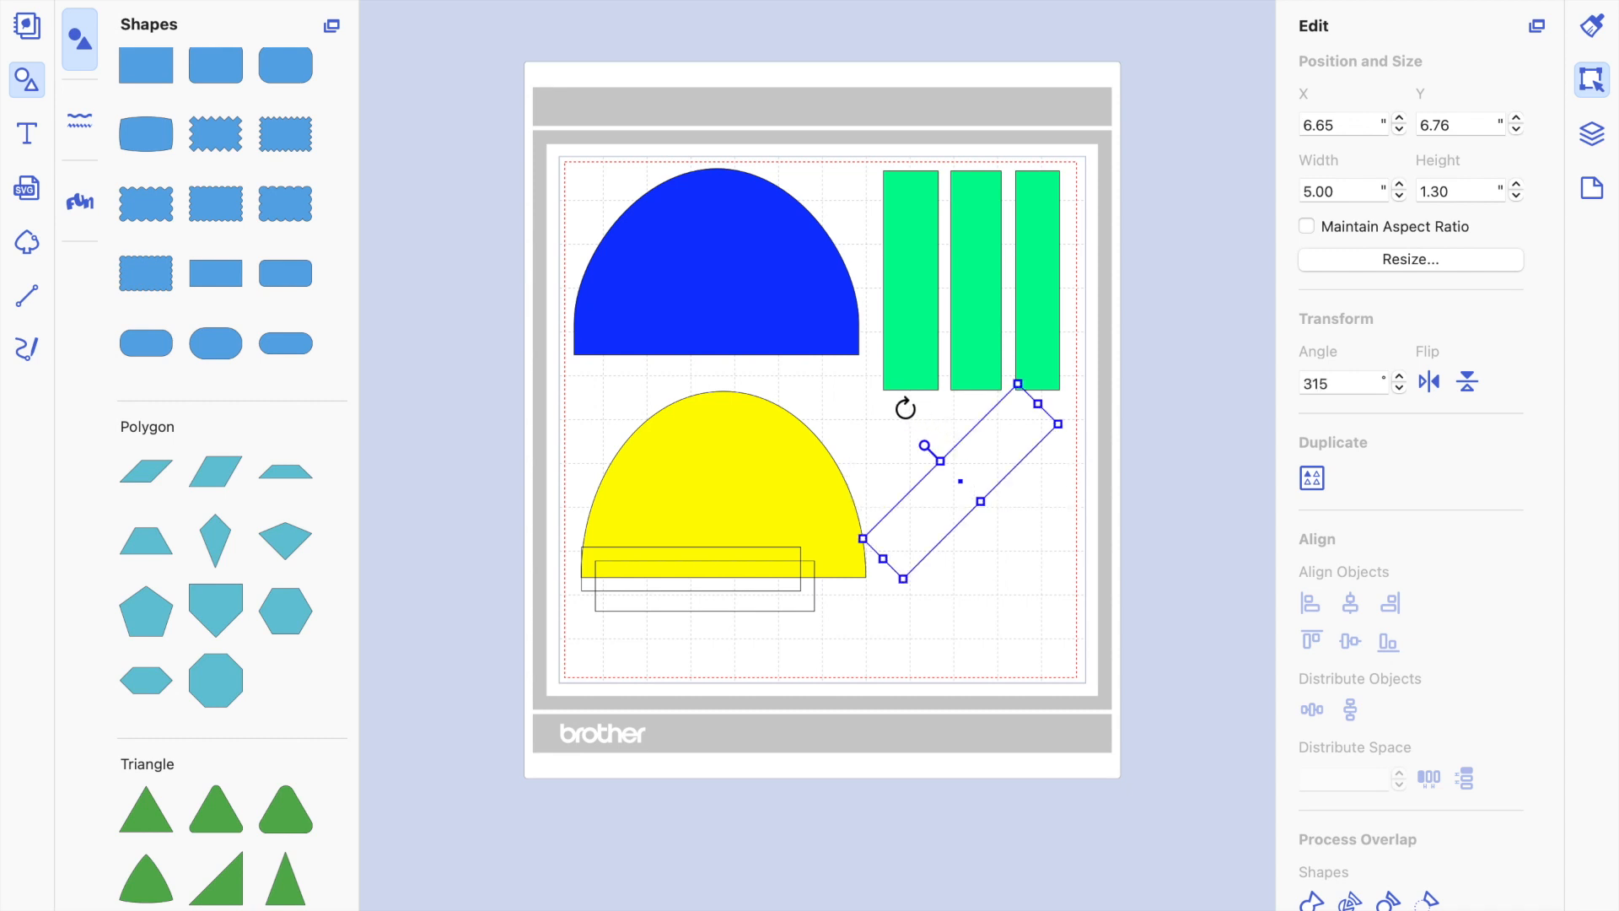
{"action": "left_click_drag", "start_coordinate": [863, 404], "coordinate": [979, 483]}
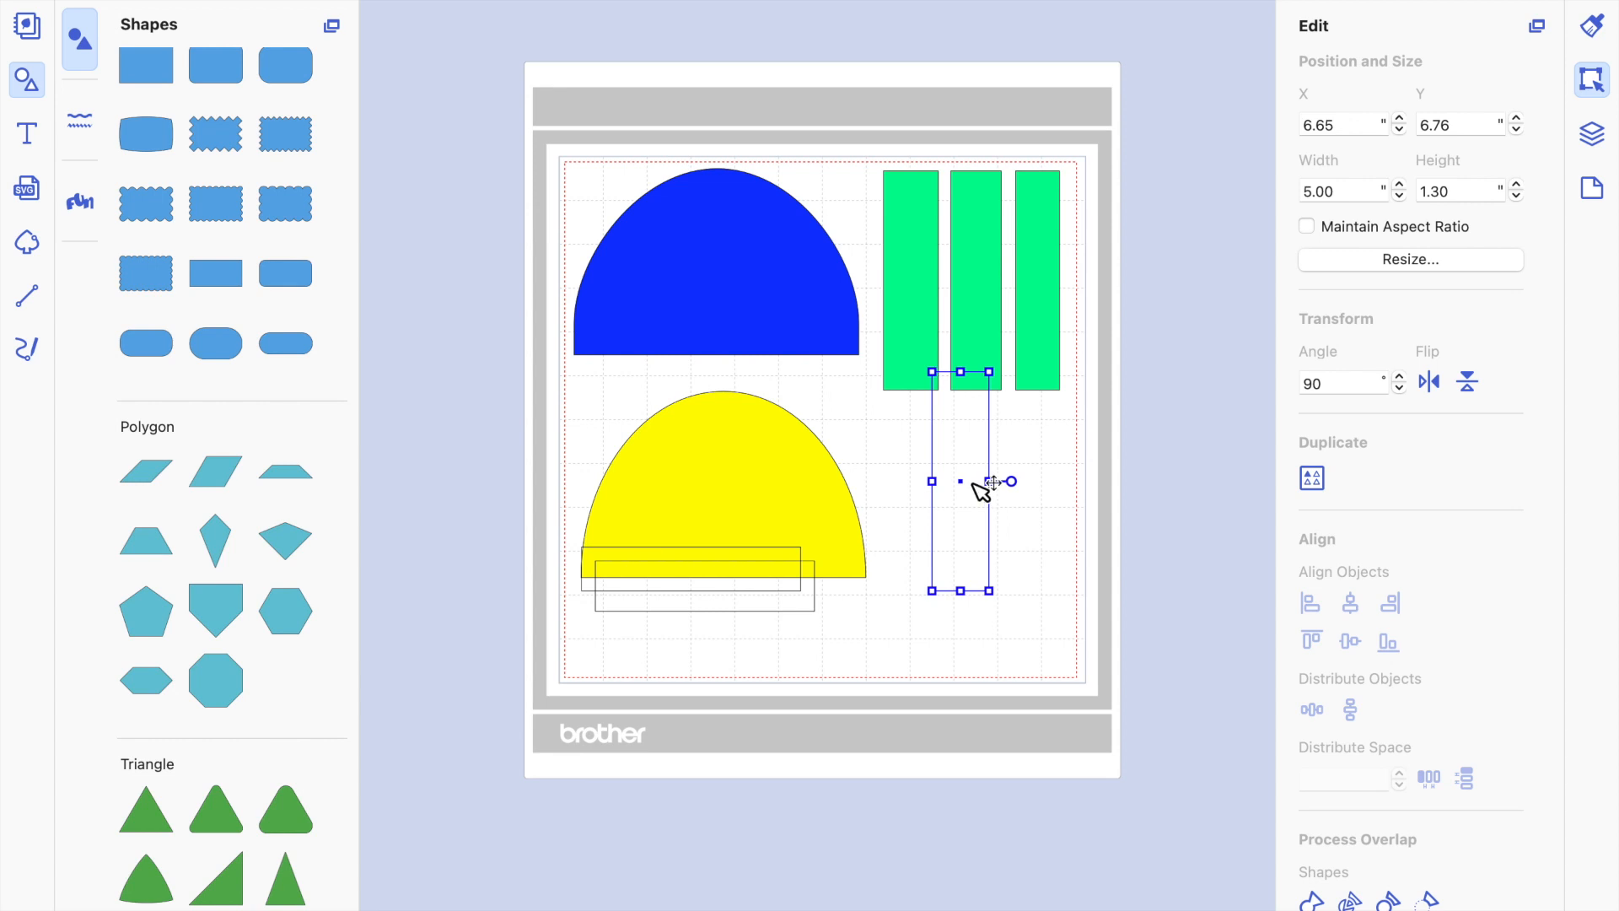
{"action": "left_click_drag", "start_coordinate": [961, 495], "coordinate": [919, 550]}
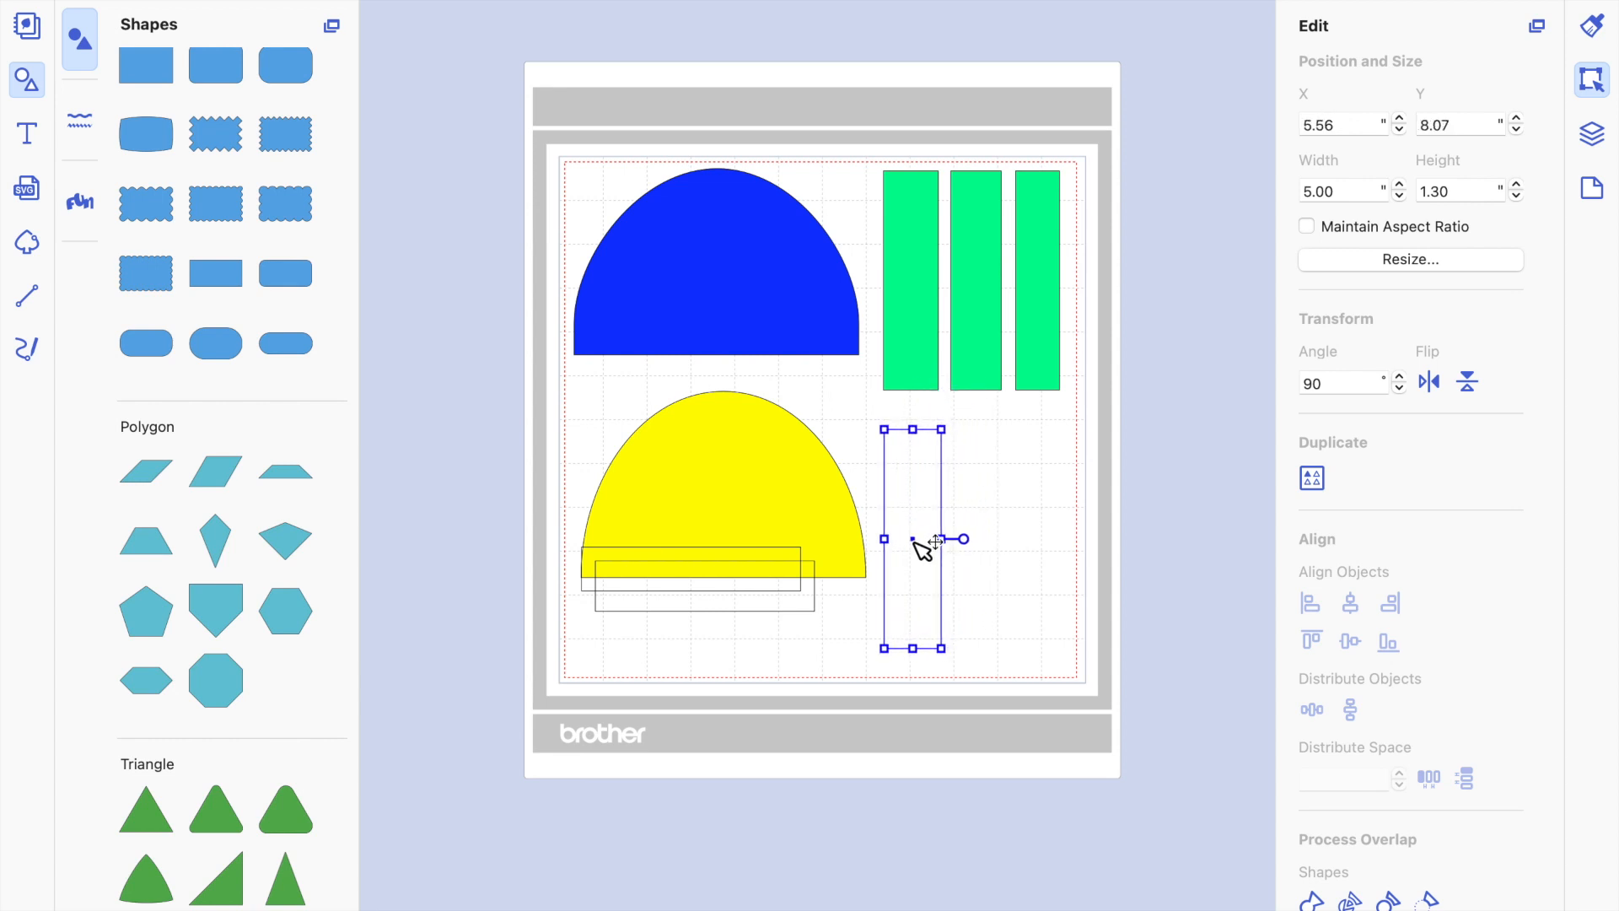
Rotate the 1.15" rectangle to 270° and place it upright below the middle green strip, beside the 1.30" rectangle.
{"action": "left_click", "coordinate": [787, 585]}
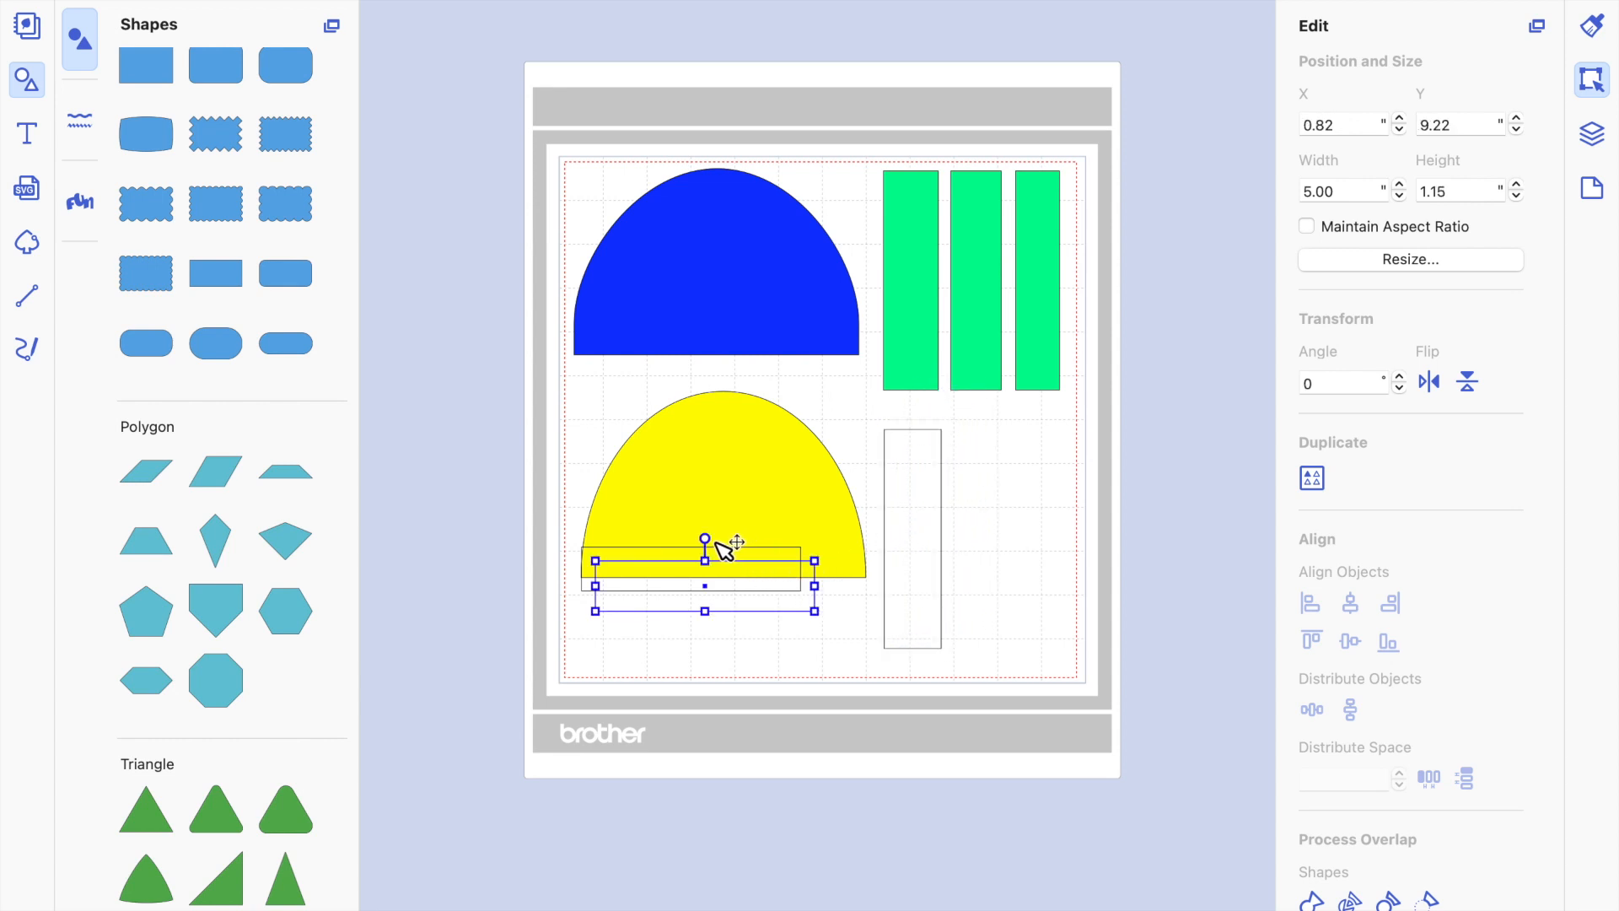
{"action": "left_click_drag", "start_coordinate": [705, 538], "coordinate": [669, 582]}
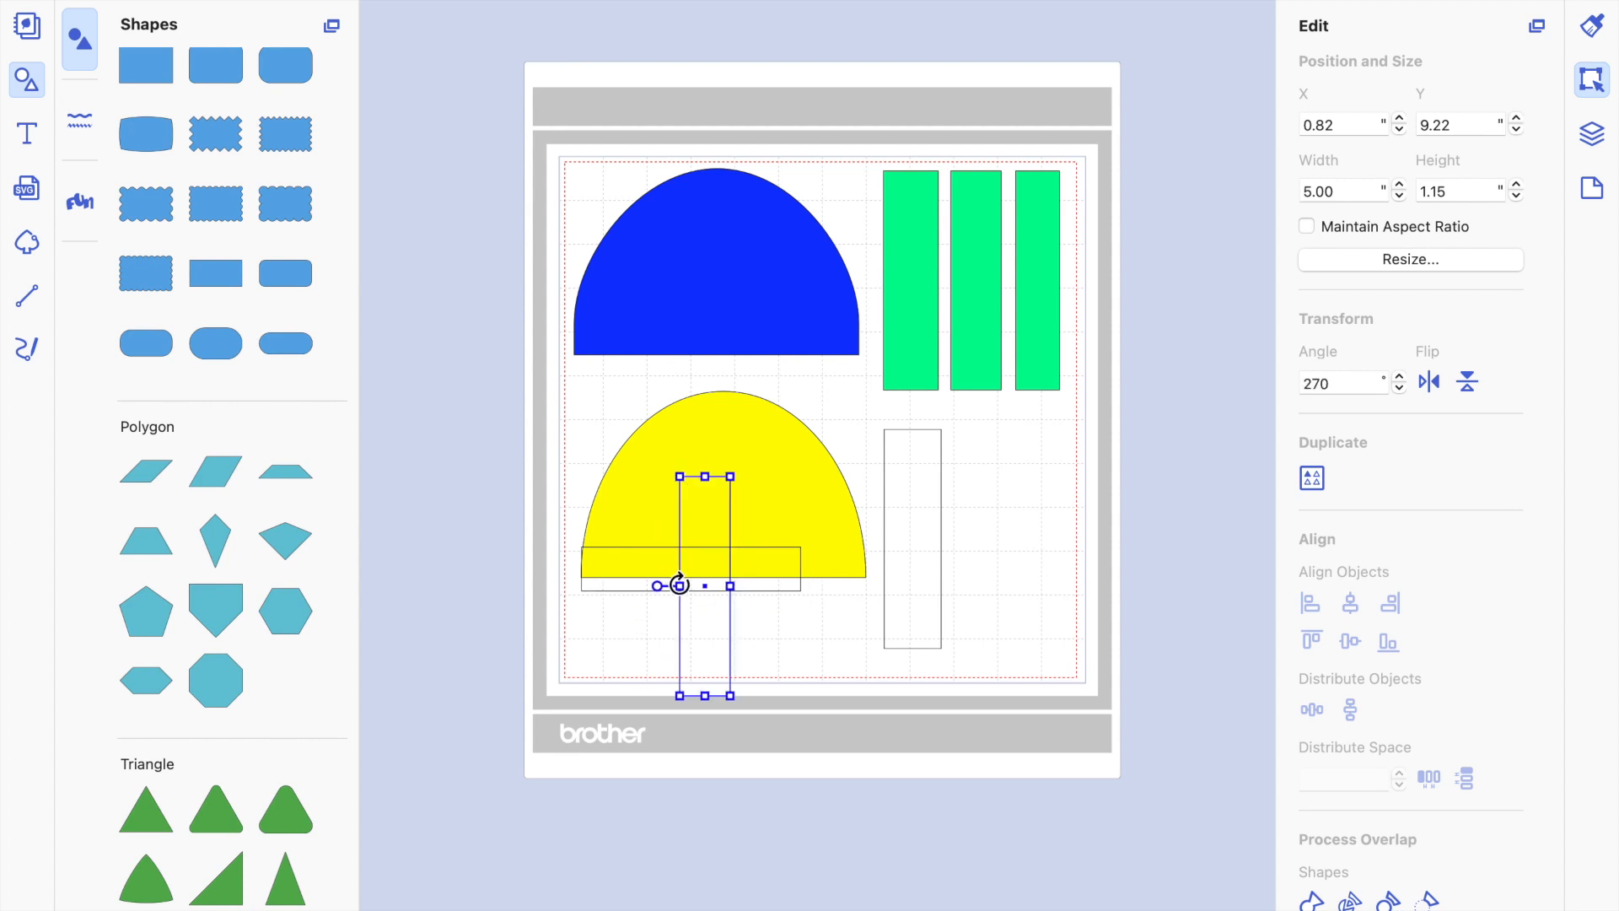
{"action": "left_click_drag", "start_coordinate": [717, 582], "coordinate": [804, 568]}
{"action": "left_click_drag", "start_coordinate": [911, 548], "coordinate": [984, 536]}
Rotate the 1" high rectangle to 90° and place it below the third green strip, at about X 8.52", Y 8.19".
{"action": "left_click", "coordinate": [734, 571]}
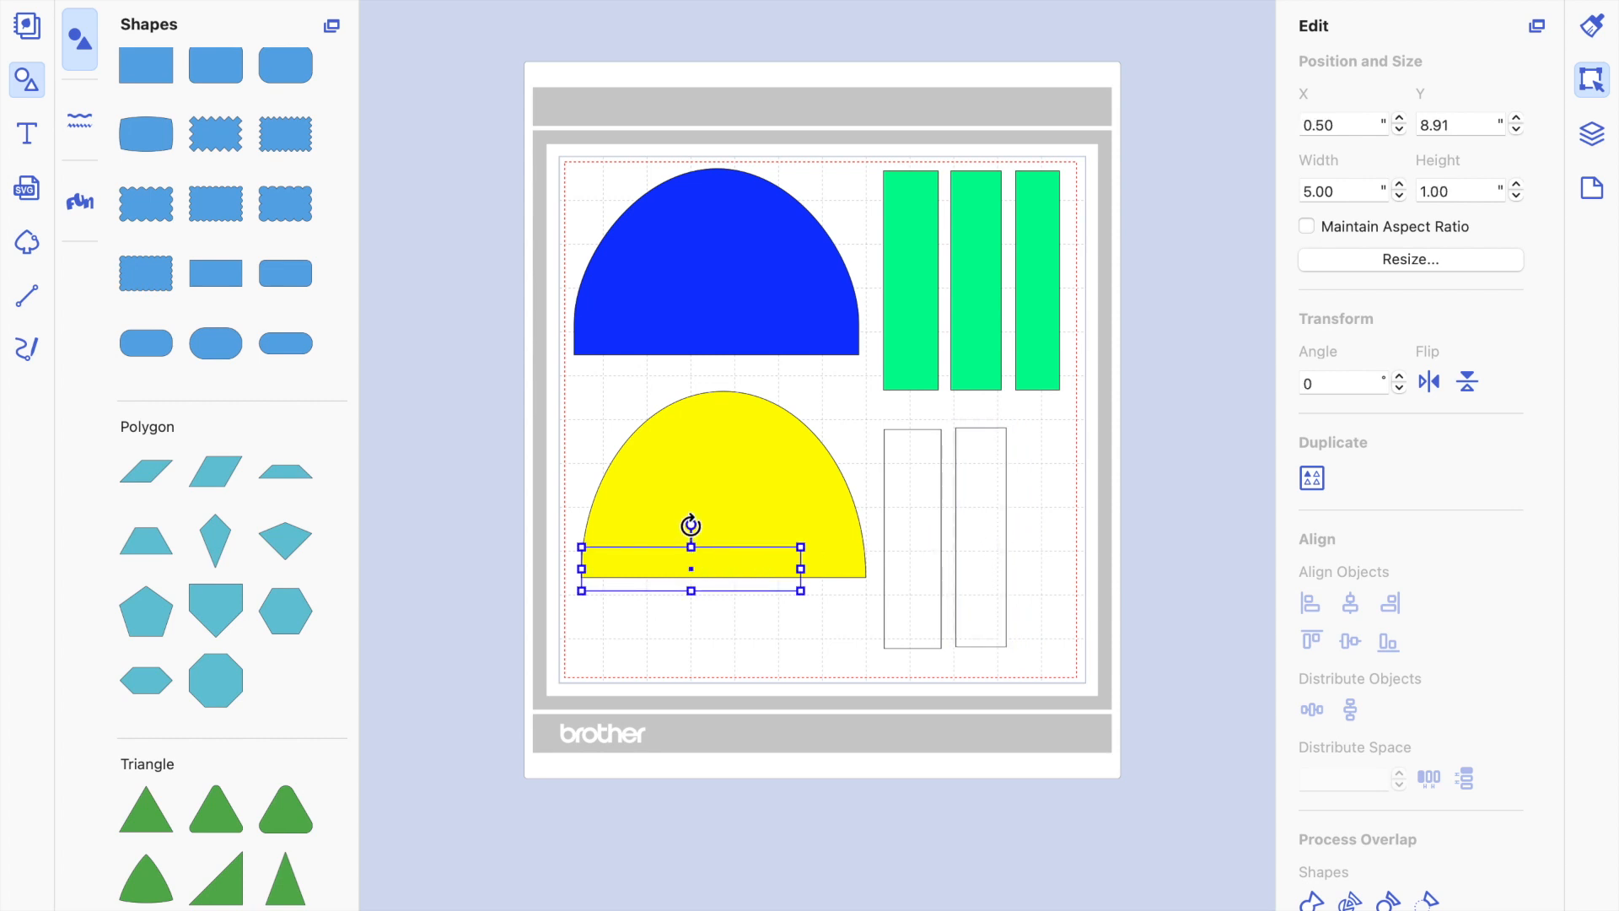
{"action": "left_click_drag", "start_coordinate": [691, 524], "coordinate": [720, 560]}
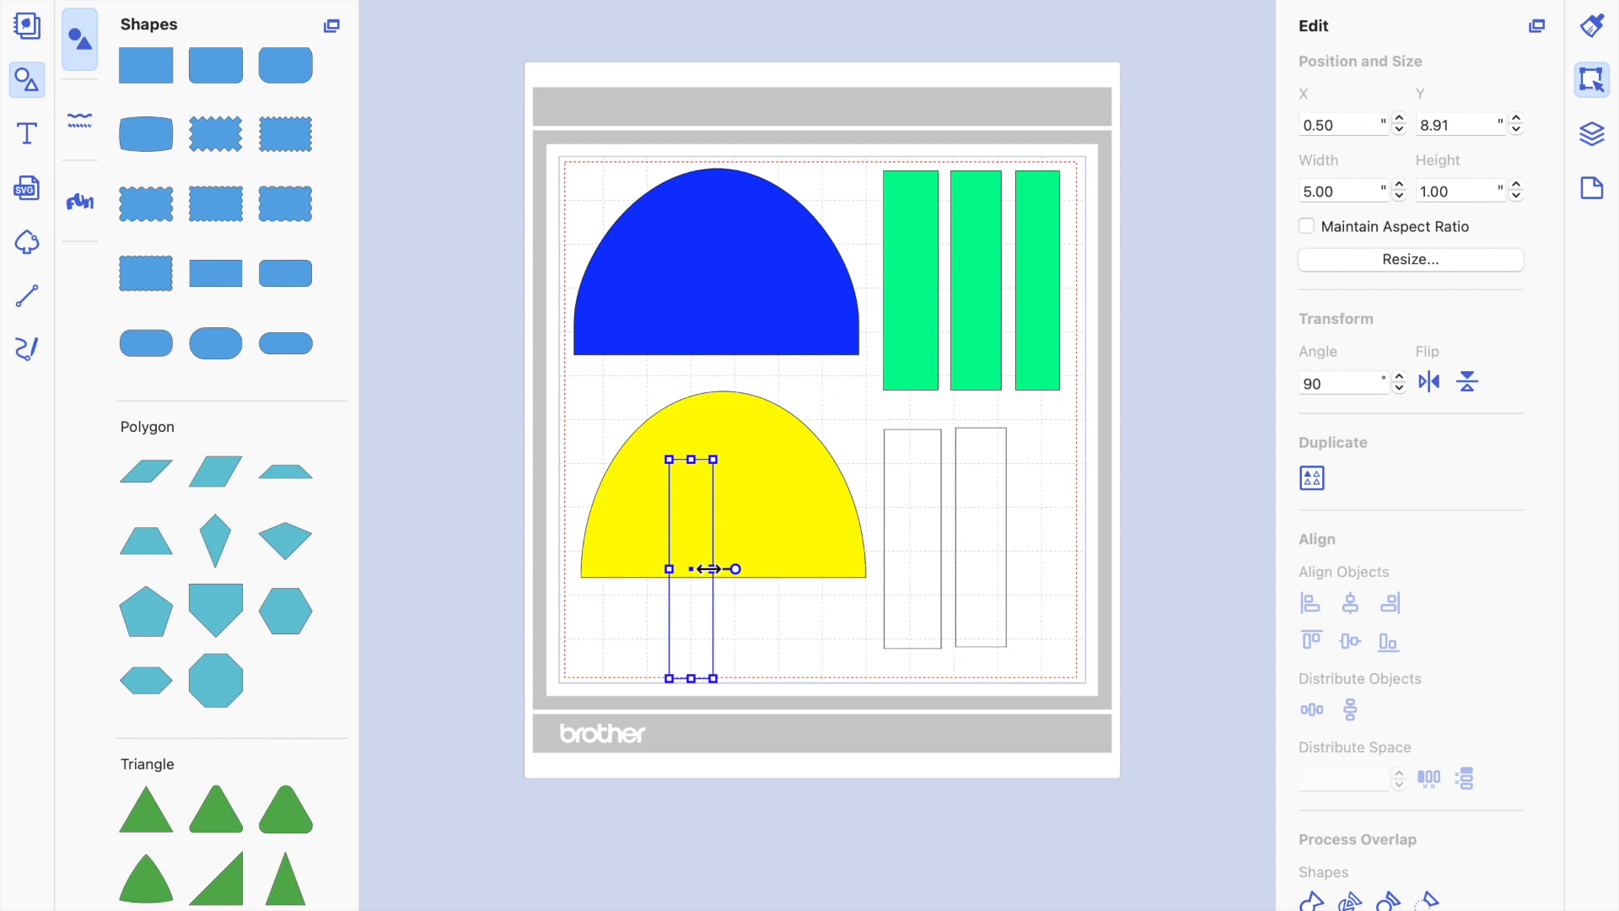
{"action": "left_click_drag", "start_coordinate": [698, 568], "coordinate": [1040, 538]}
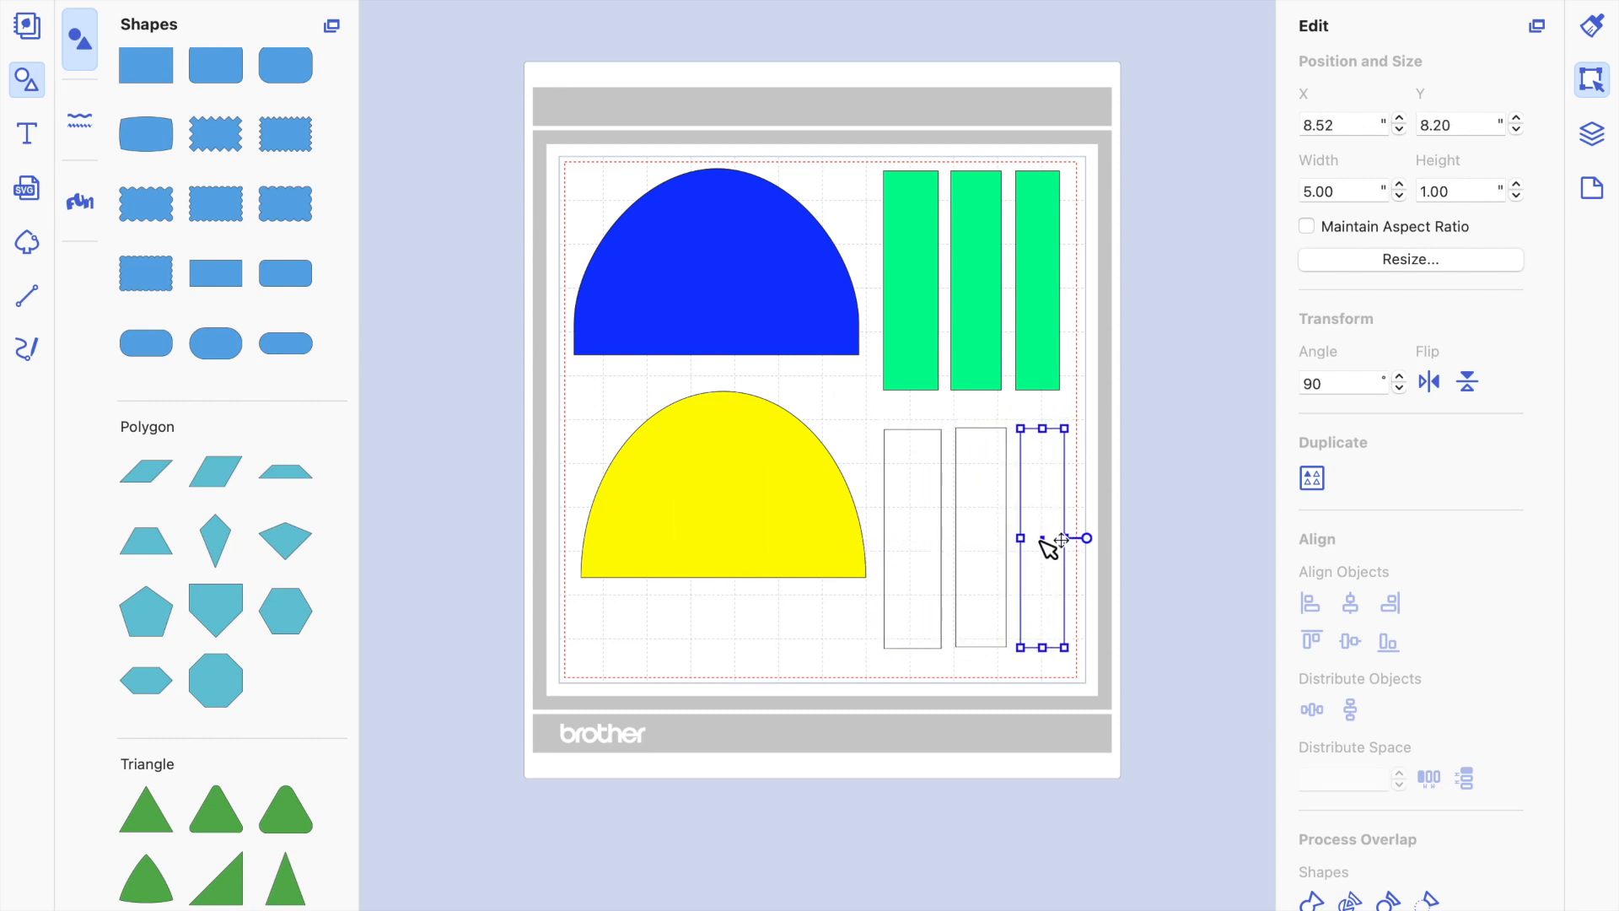
Check the sizes of the widest unfilled strip, the blue shape and the yellow half circle.
{"action": "left_click", "coordinate": [920, 502]}
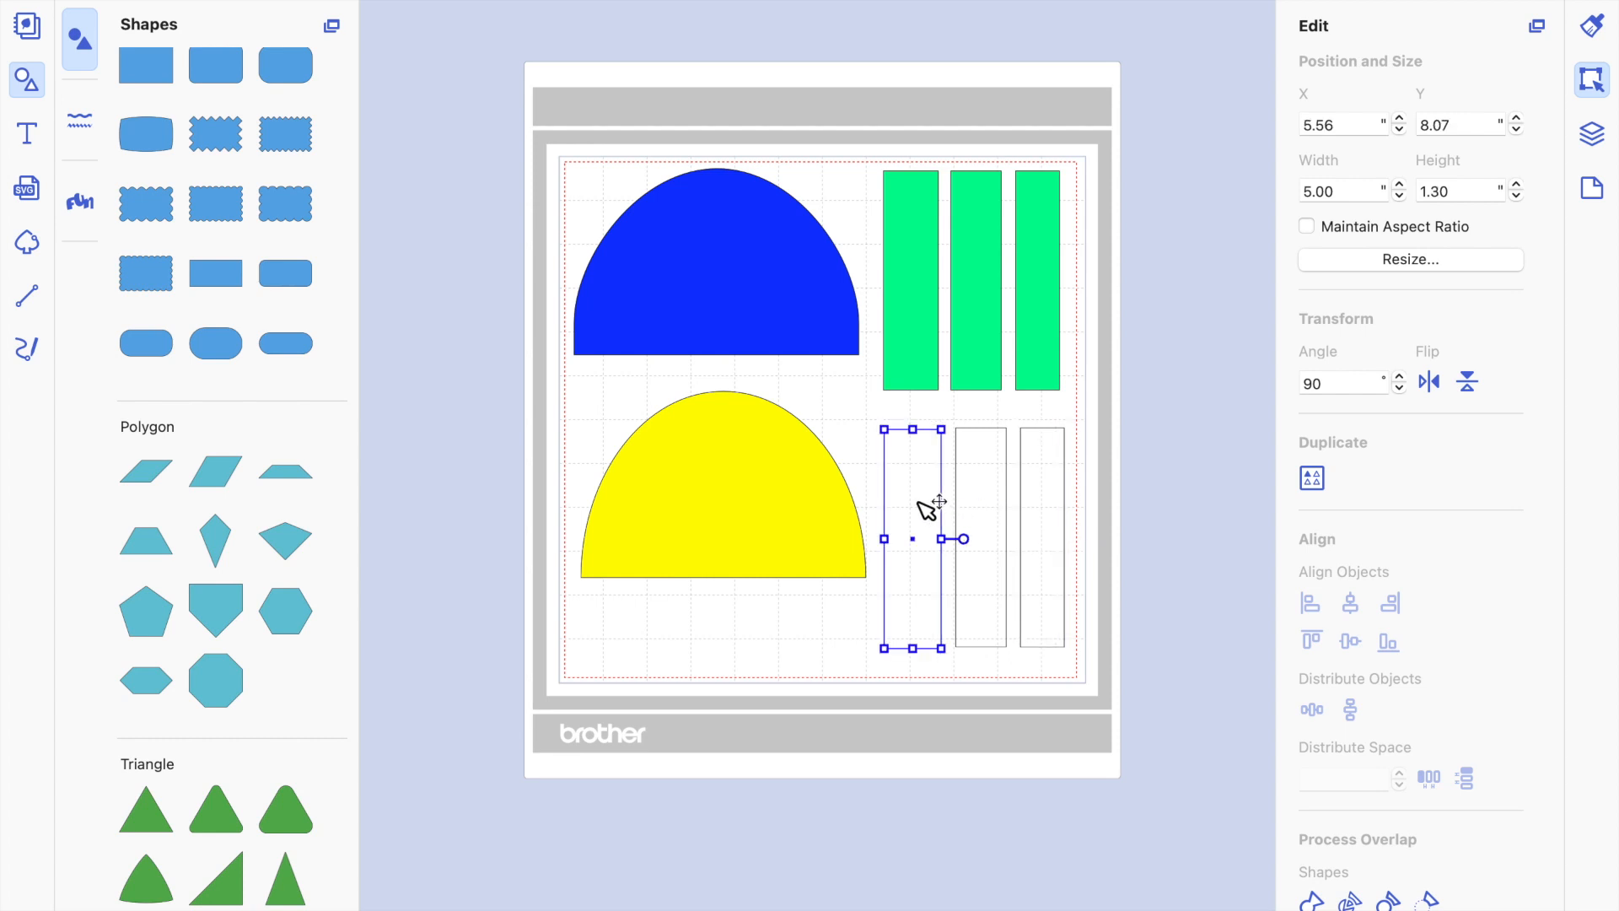
{"action": "left_click", "coordinate": [846, 406]}
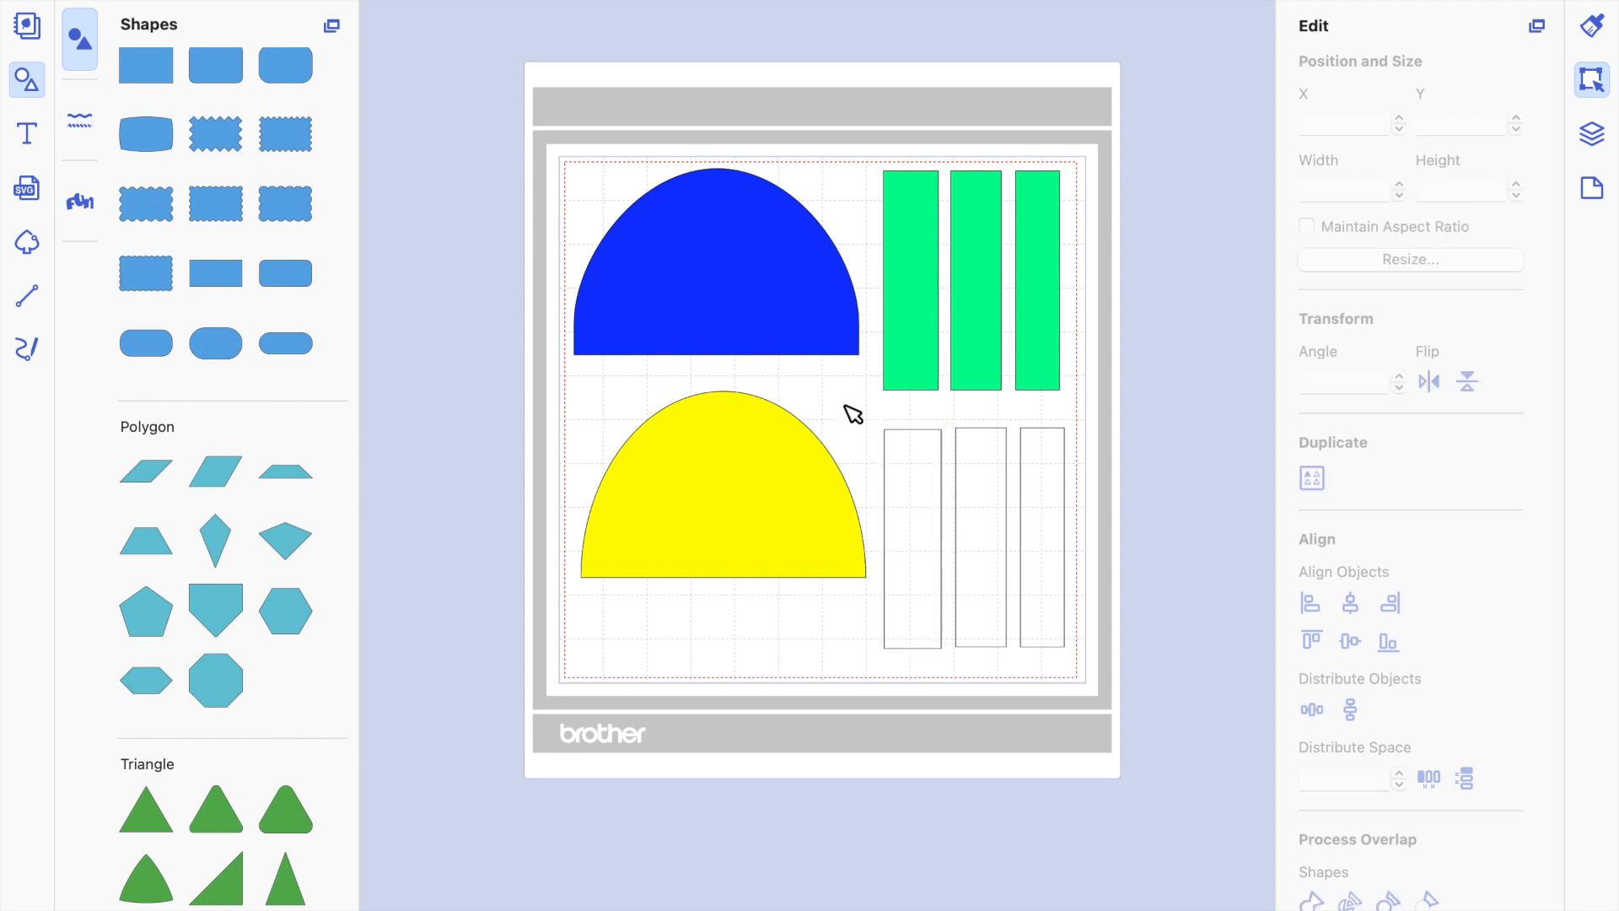
{"action": "left_click", "coordinate": [767, 281]}
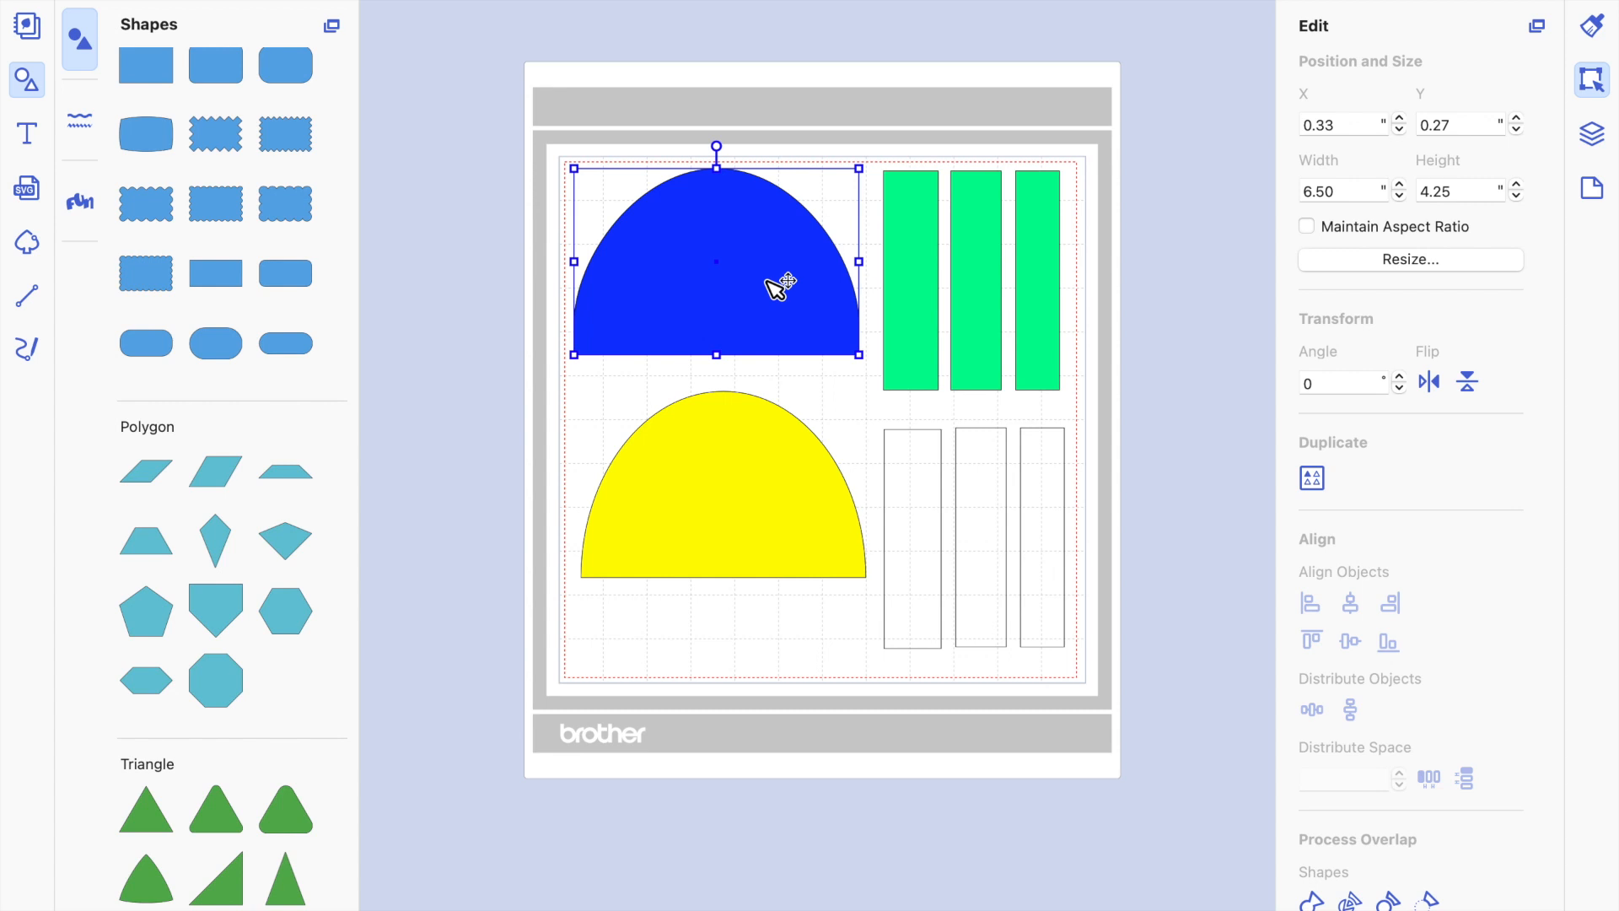
{"action": "left_click", "coordinate": [746, 523]}
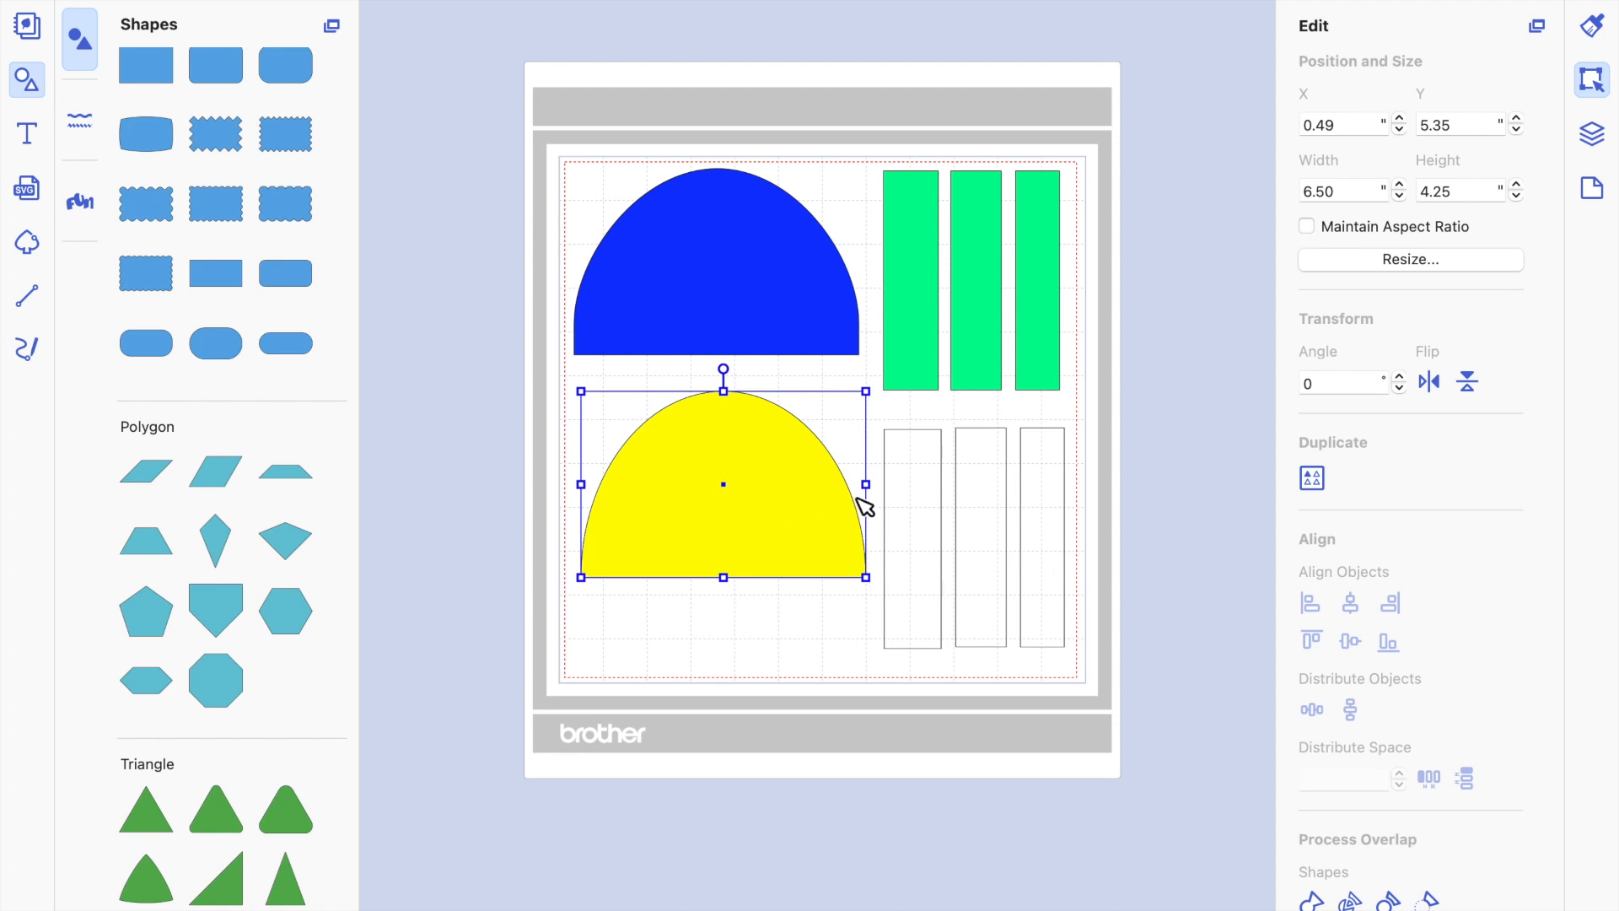
{"action": "left_click", "coordinate": [927, 500]}
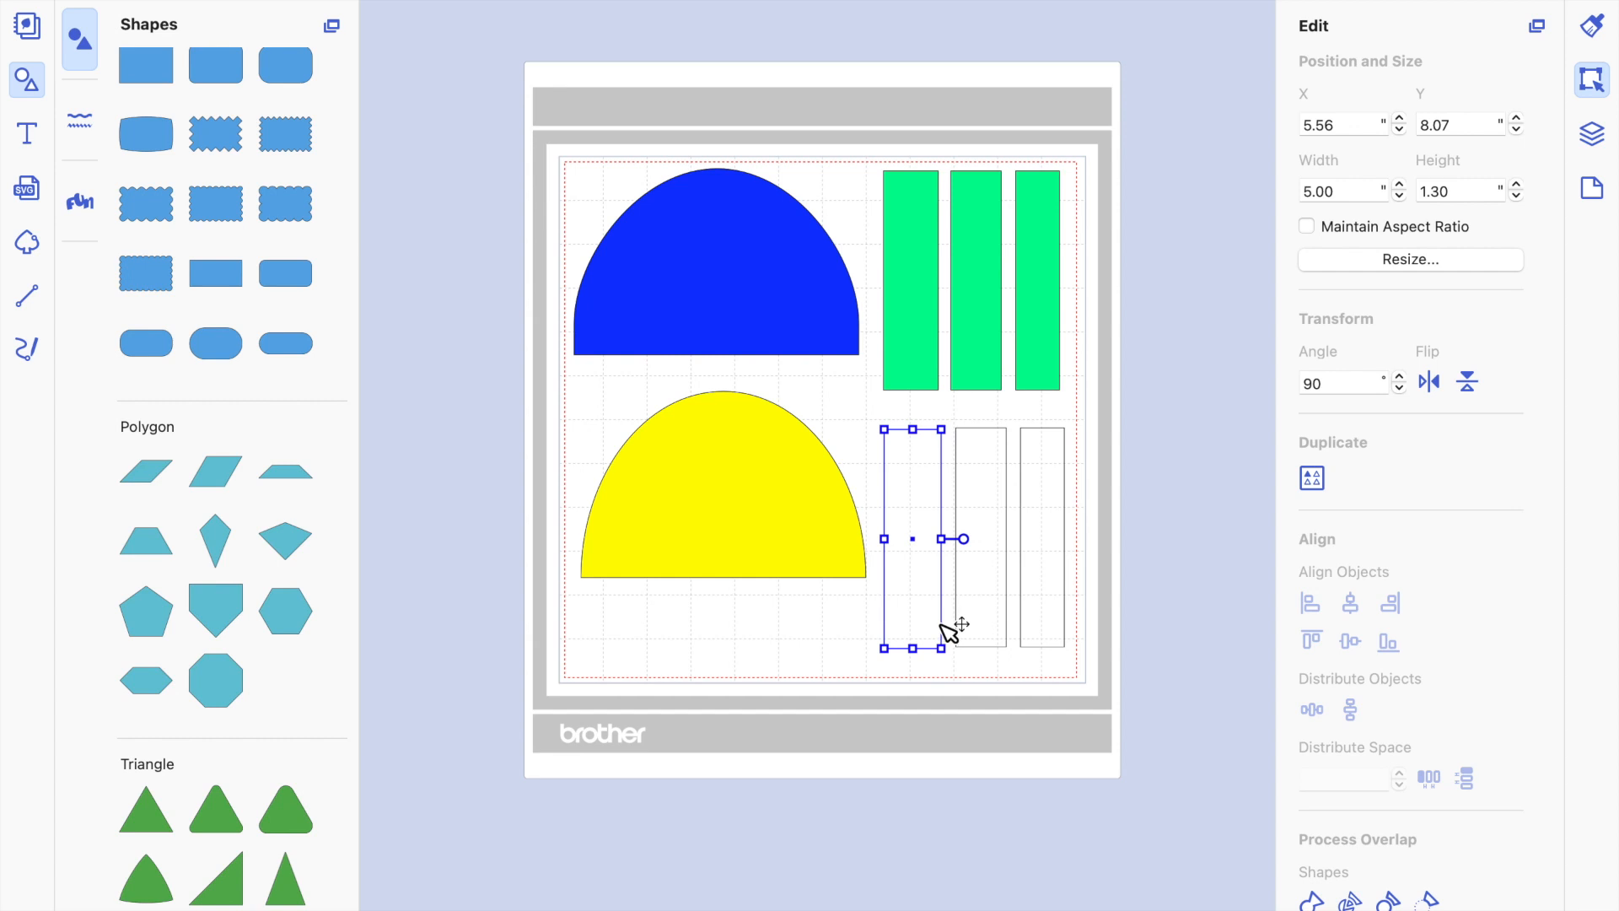
{"action": "left_click", "coordinate": [649, 384]}
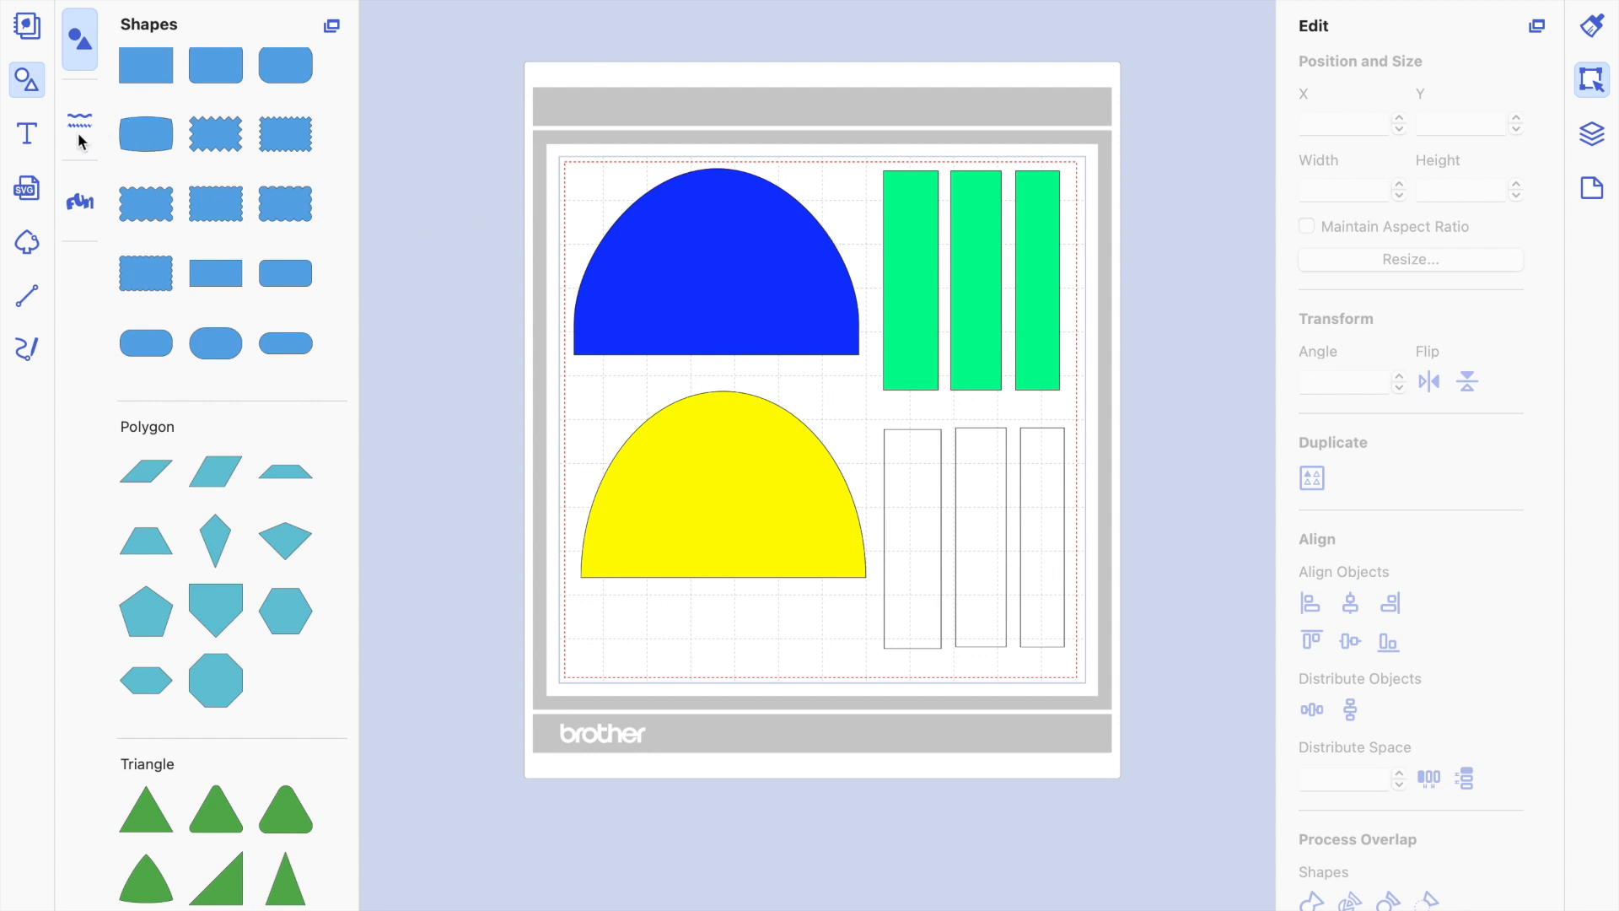
Draw a horizontal line about 1.24" long just below the blue shape's lower-left corner with the line tool.
{"action": "left_click", "coordinate": [28, 298]}
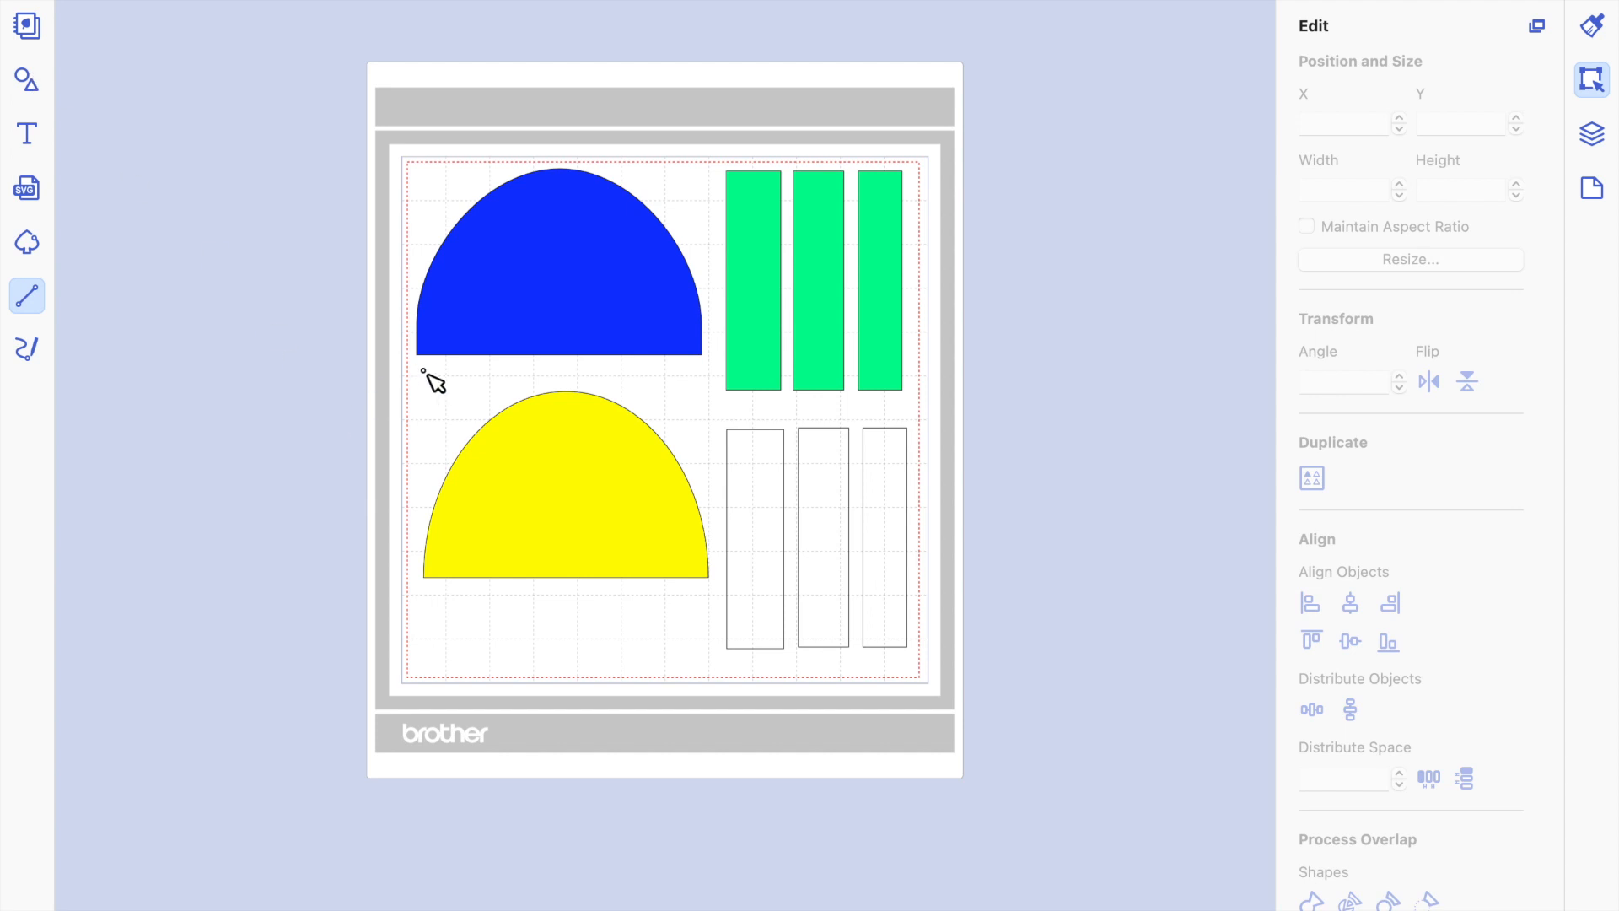
{"action": "scroll", "coordinate": [425, 372], "scroll_direction": "up", "scroll_amount": 5}
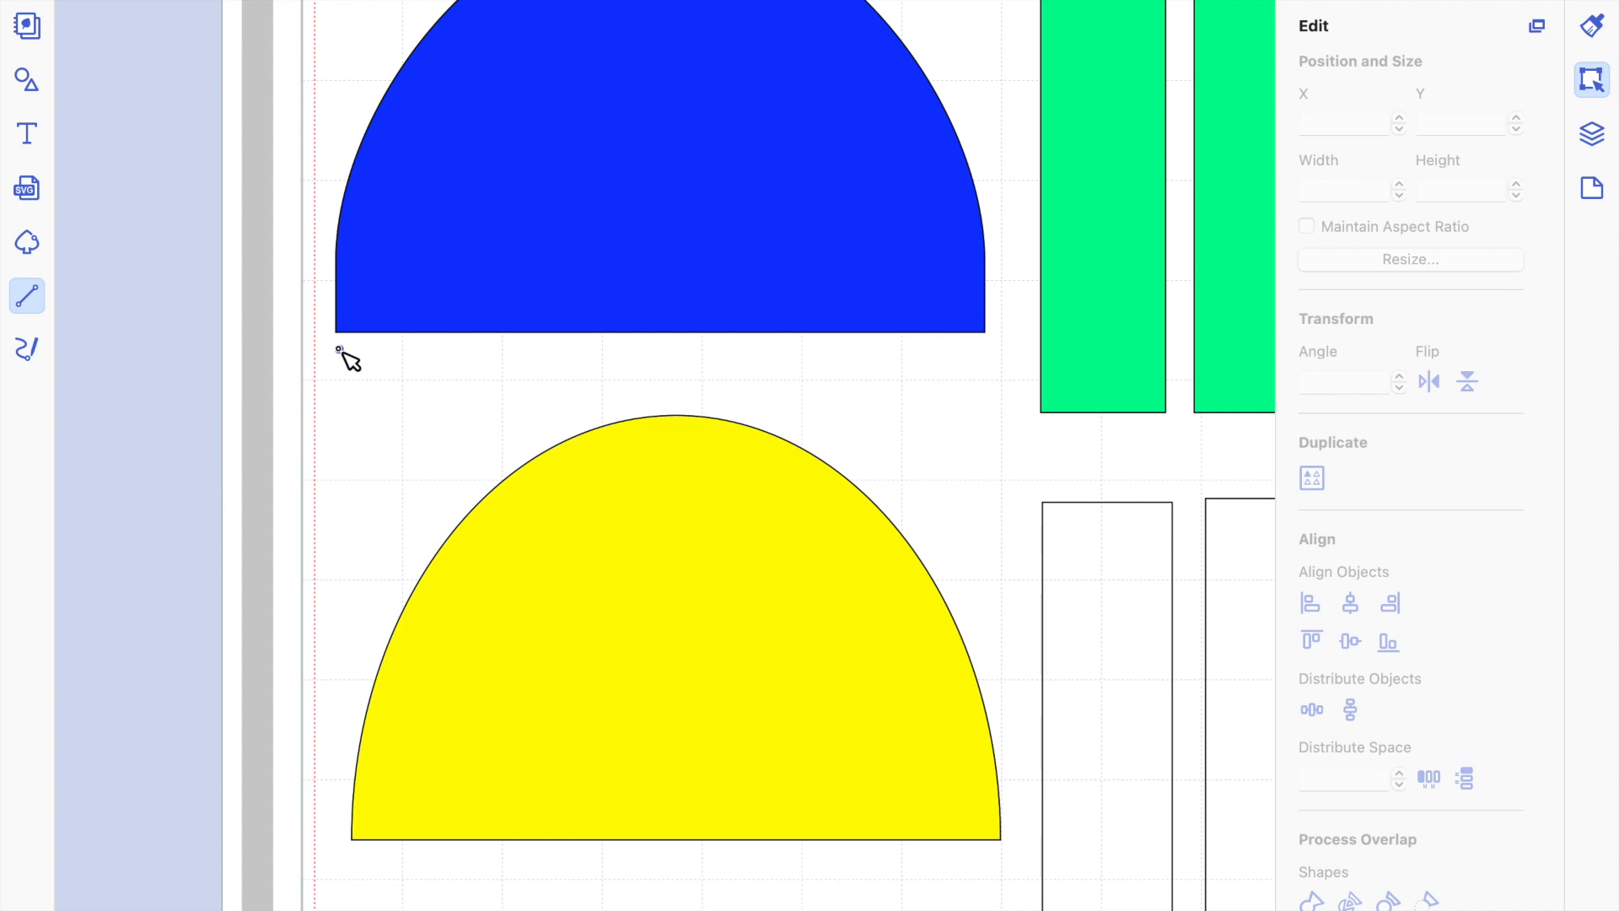
{"action": "mouse_move", "coordinate": [341, 350]}
{"action": "left_mouse_down"}
{"action": "mouse_move", "coordinate": [482, 348]}
{"action": "mouse_move", "coordinate": [455, 380]}
{"action": "mouse_move", "coordinate": [492, 343]}
{"action": "mouse_move", "coordinate": [474, 275]}
{"action": "mouse_move", "coordinate": [490, 340]}
{"action": "mouse_move", "coordinate": [484, 278]}
{"action": "mouse_move", "coordinate": [495, 296]}
{"action": "mouse_move", "coordinate": [487, 361]}
{"action": "mouse_move", "coordinate": [443, 364]}
{"action": "mouse_move", "coordinate": [474, 365]}
{"action": "left_mouse_up"}
{"action": "left_click_drag", "start_coordinate": [466, 357], "coordinate": [463, 352]}
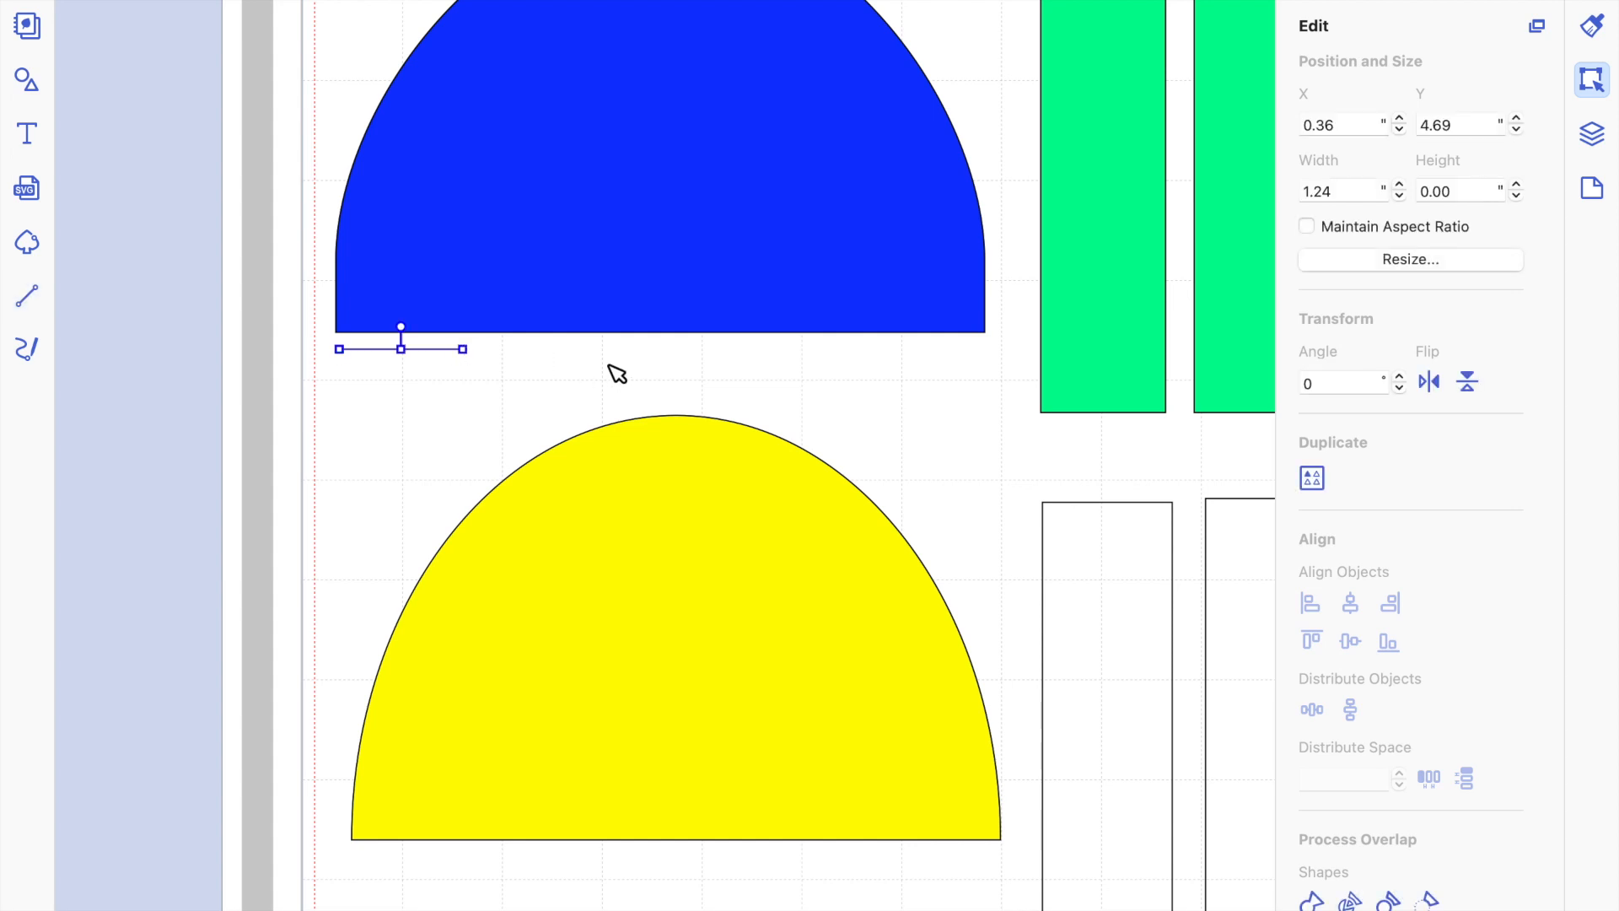
Set the width of the line below the blue shape to 1".
{"action": "scroll", "coordinate": [616, 372], "scroll_direction": "up", "scroll_amount": 3}
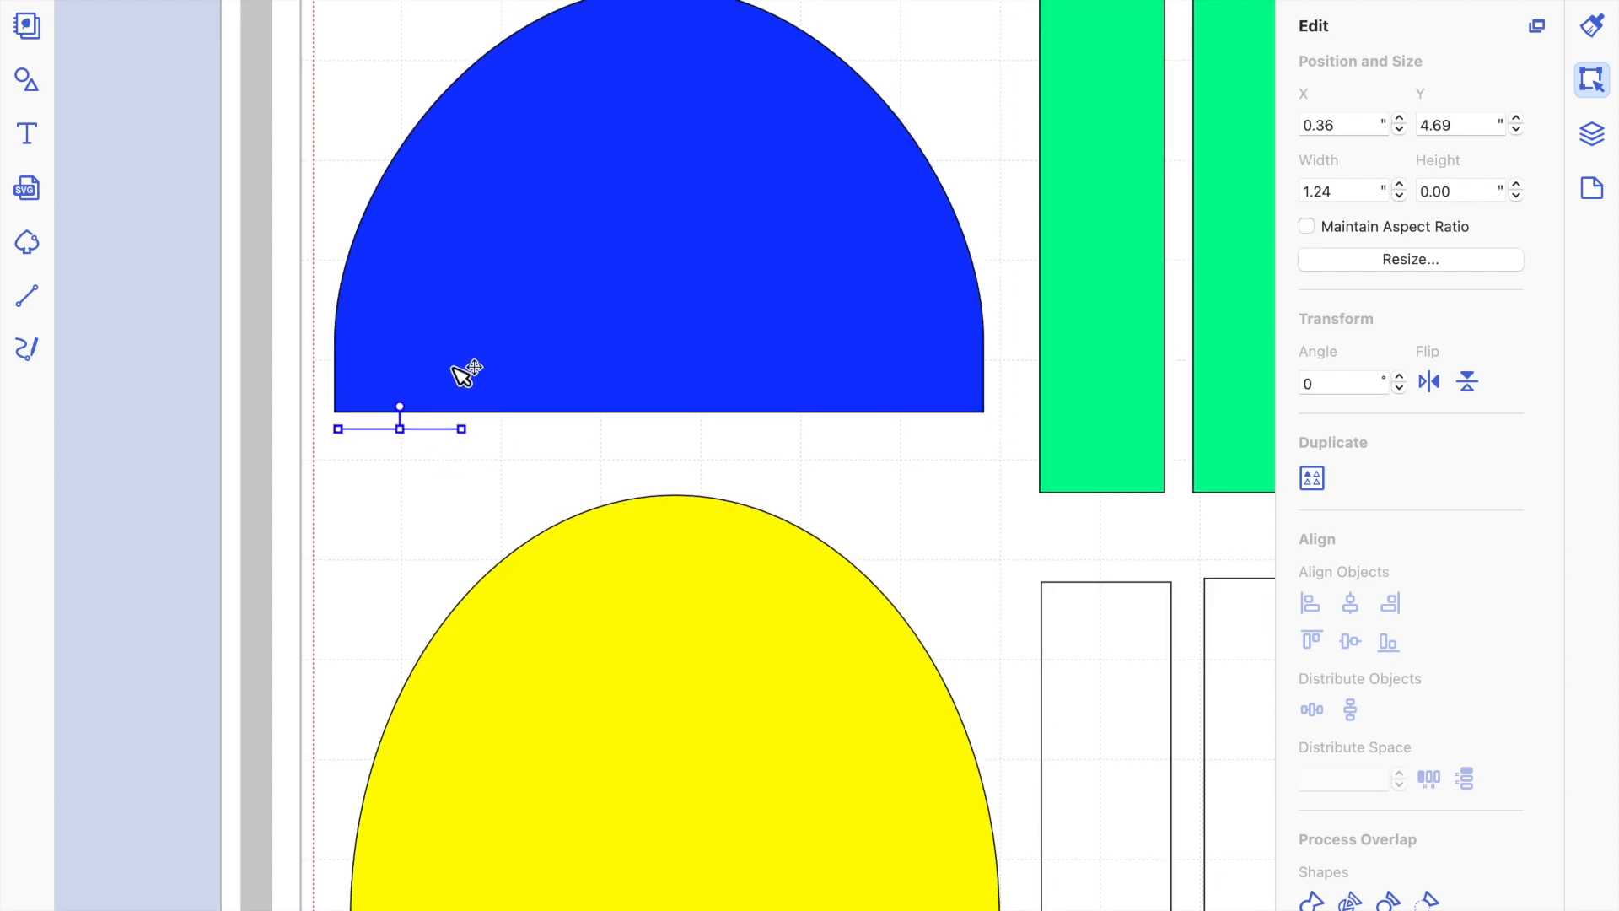
{"action": "left_click", "coordinate": [1345, 192]}
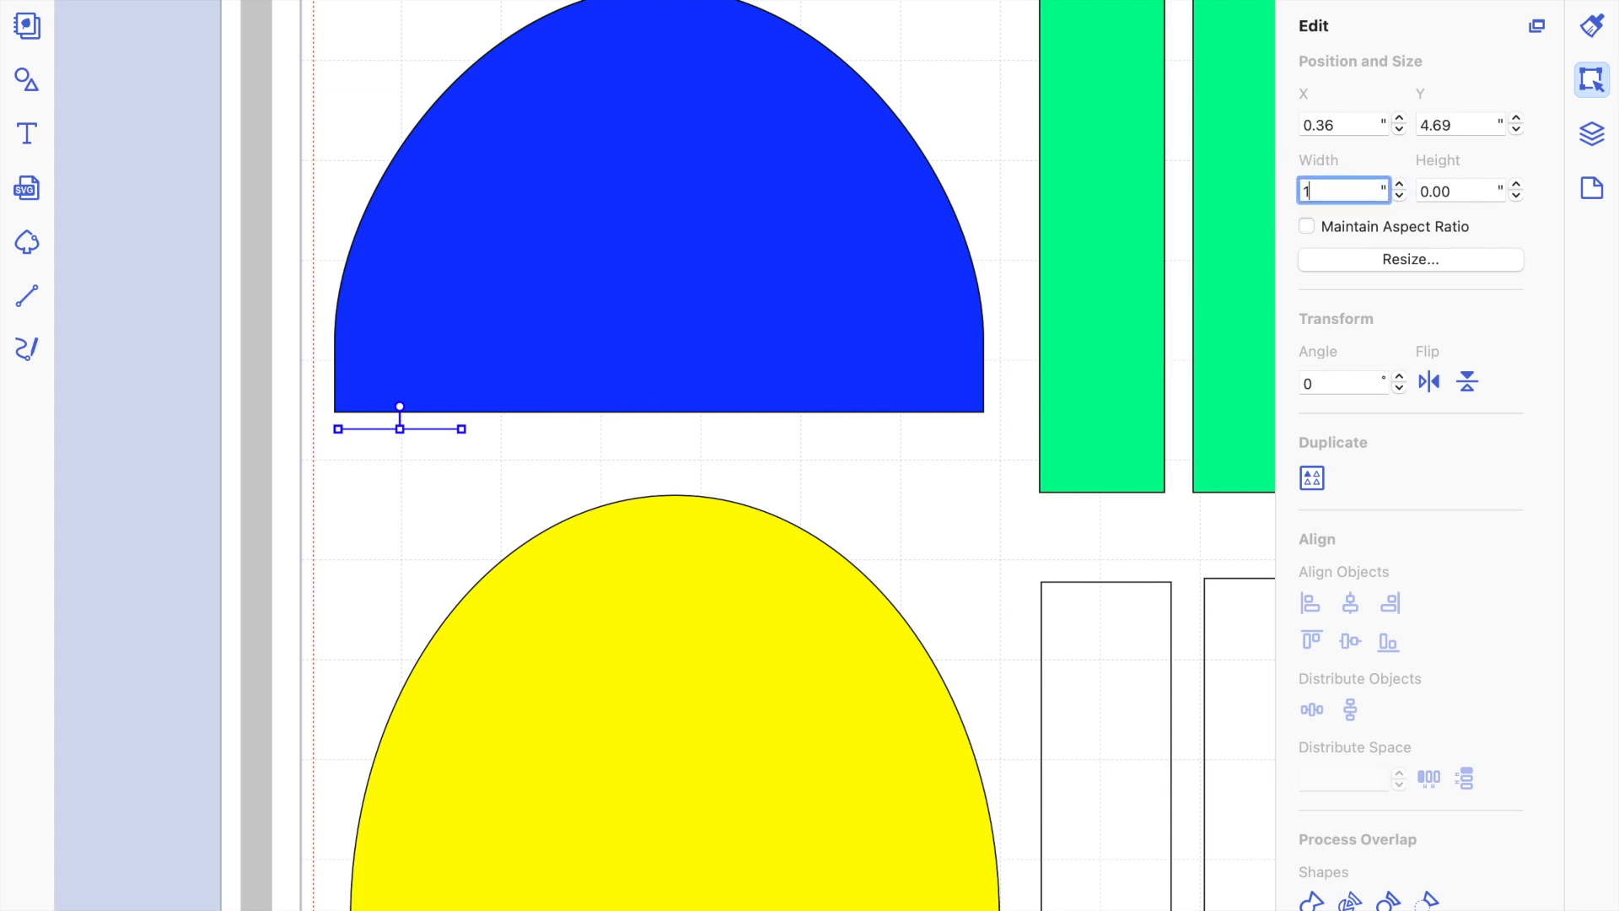
{"action": "key", "text": "Return"}
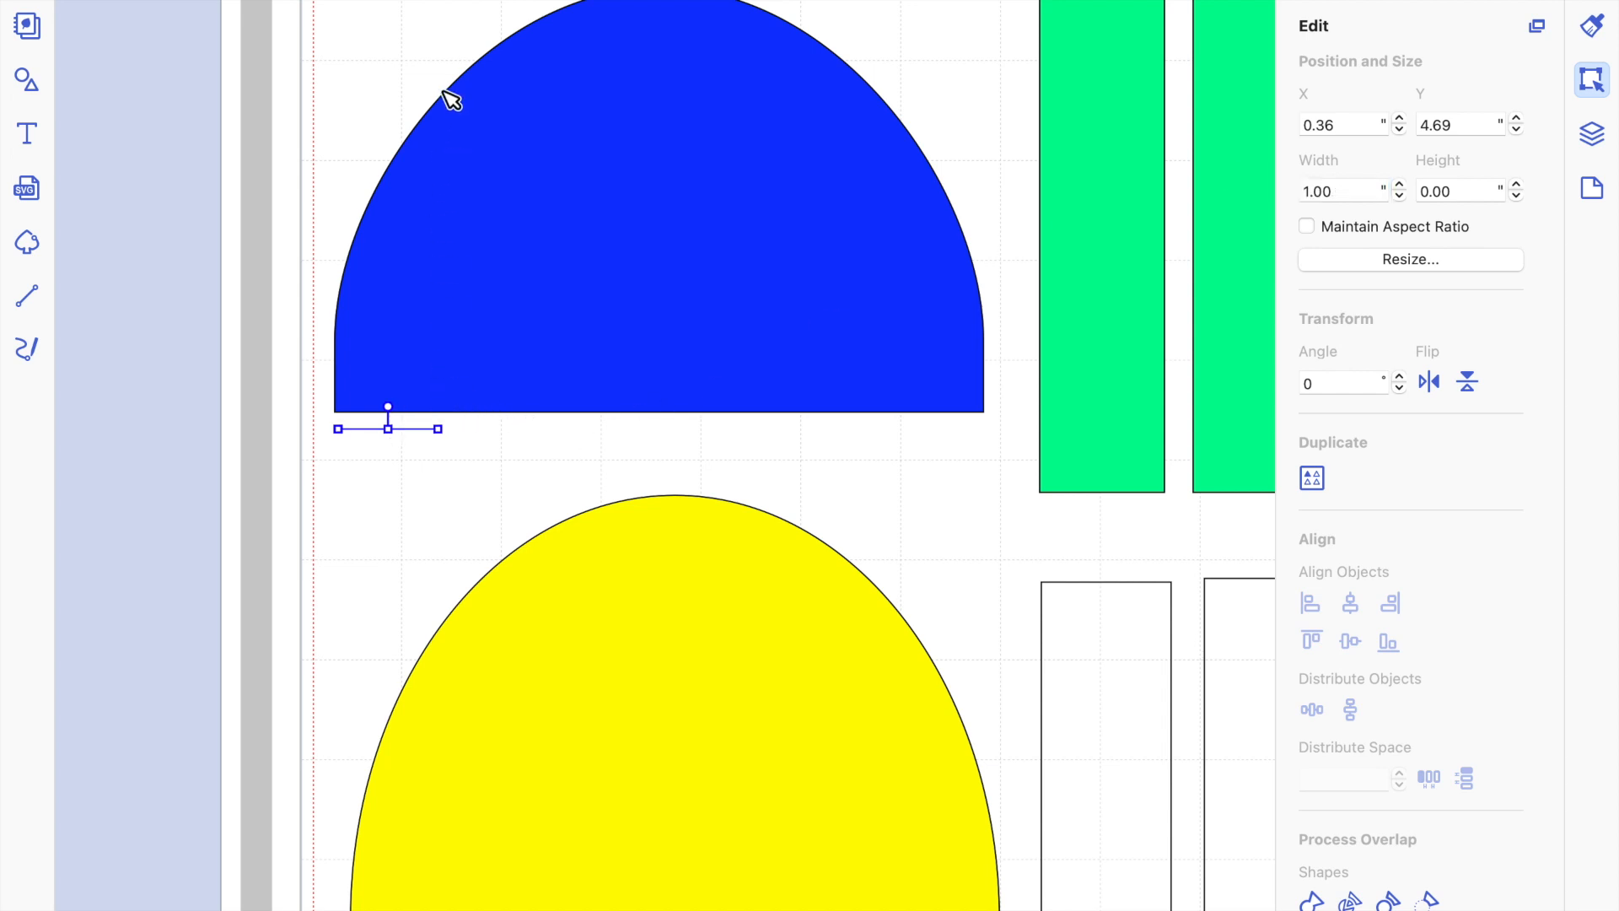
Select the short line together with the blue shape and align their left edges.
{"action": "scroll", "coordinate": [440, 395], "scroll_direction": "up", "scroll_amount": 3}
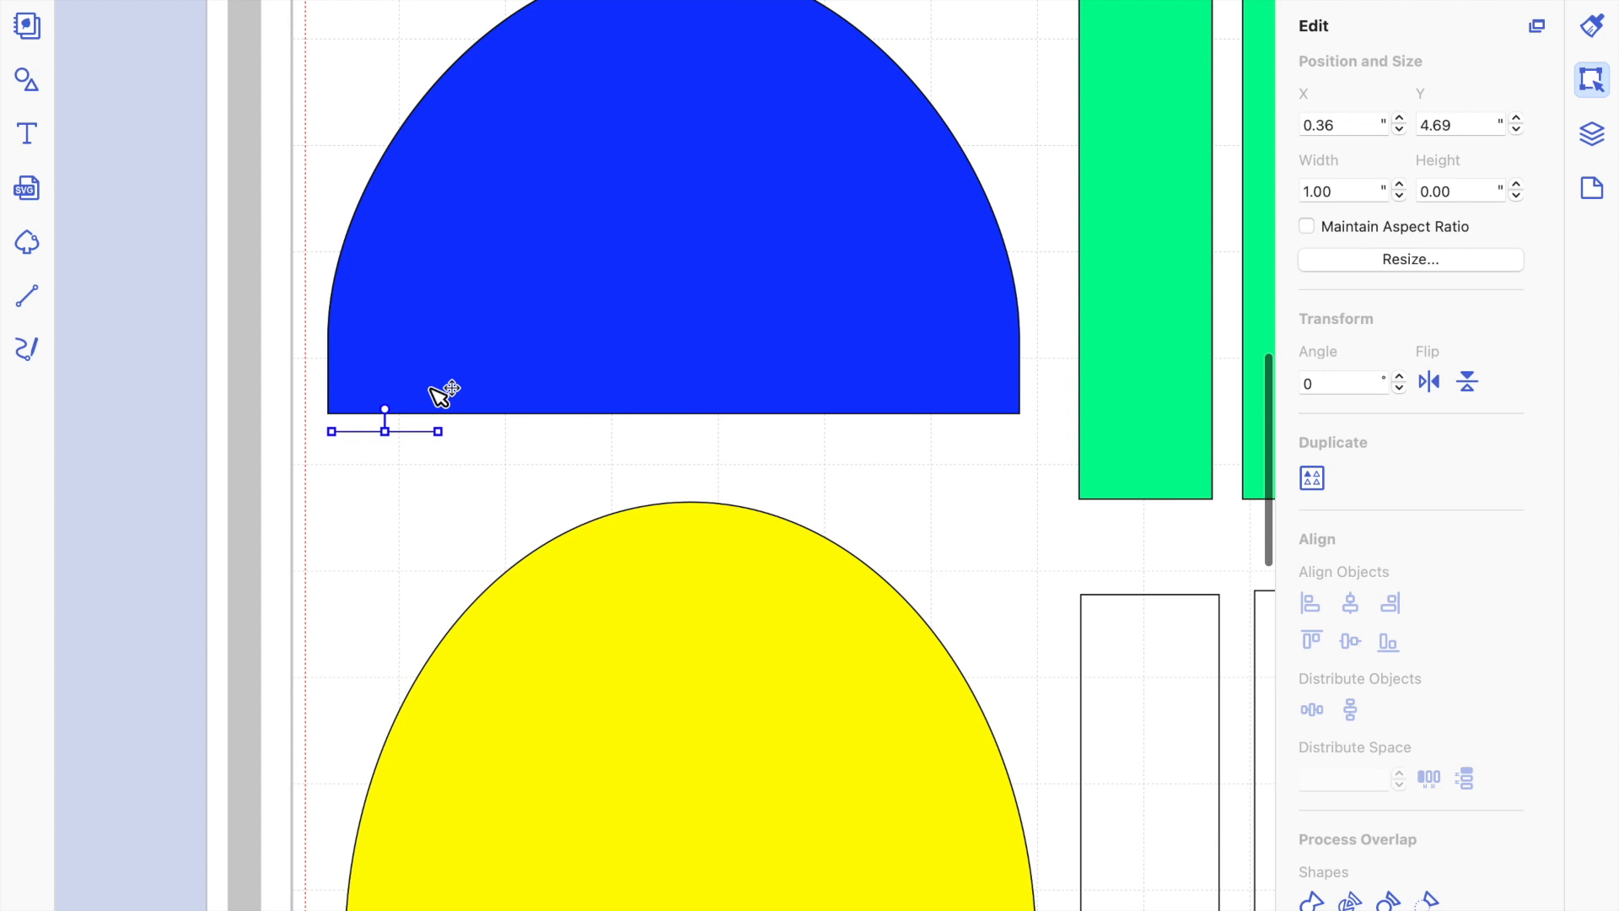
{"action": "scroll", "coordinate": [440, 395], "scroll_direction": "up", "scroll_amount": 3}
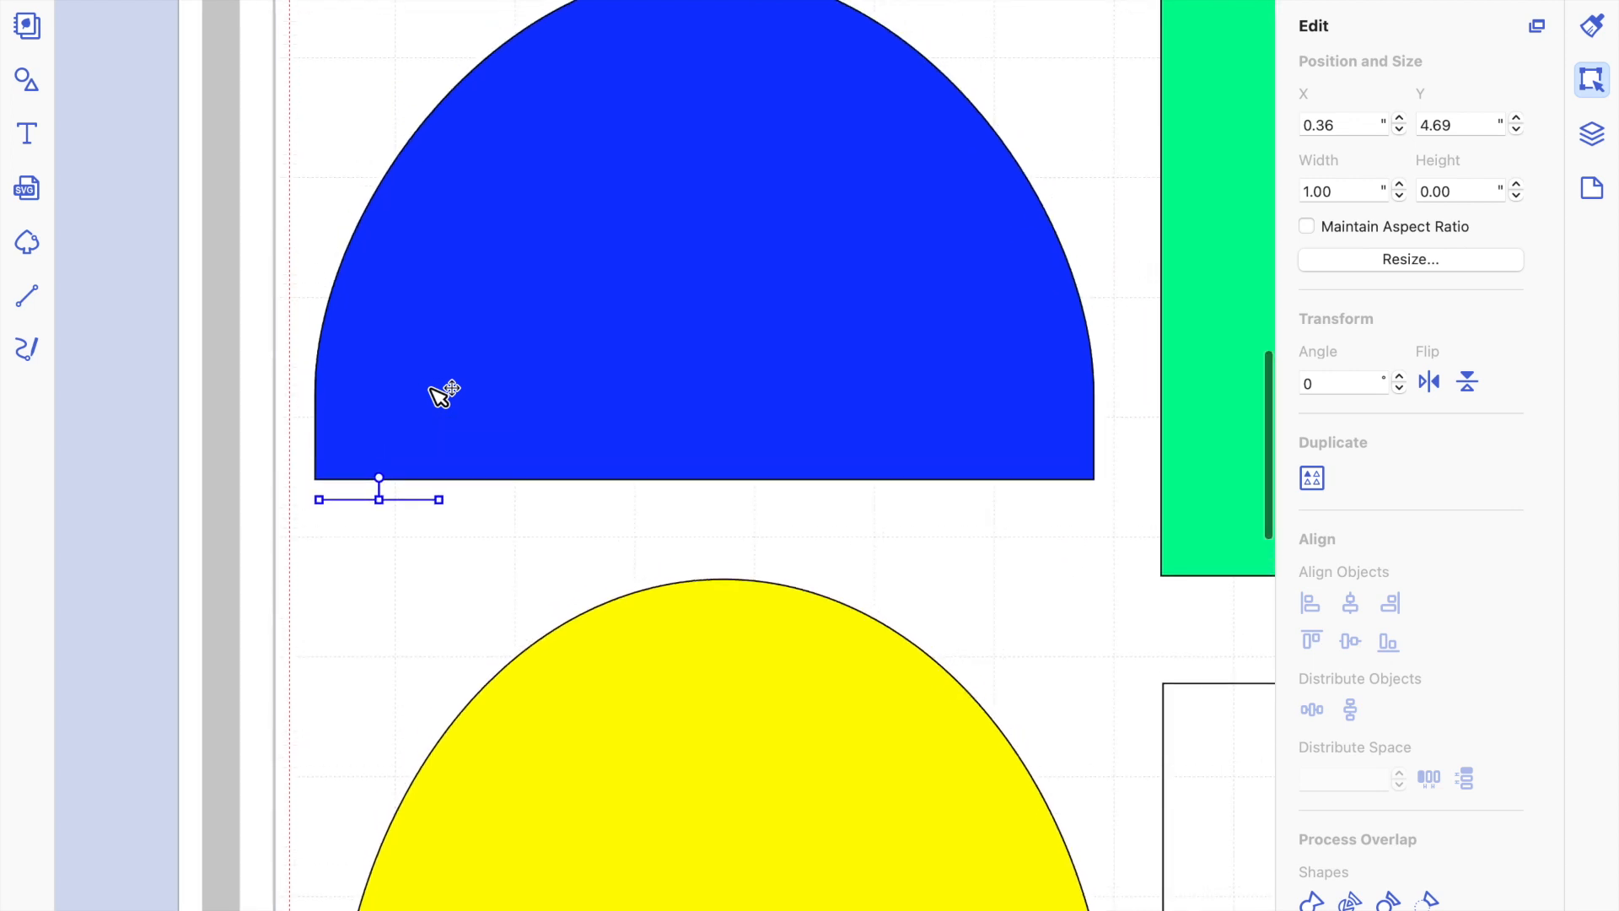
{"action": "left_click", "coordinate": [447, 550]}
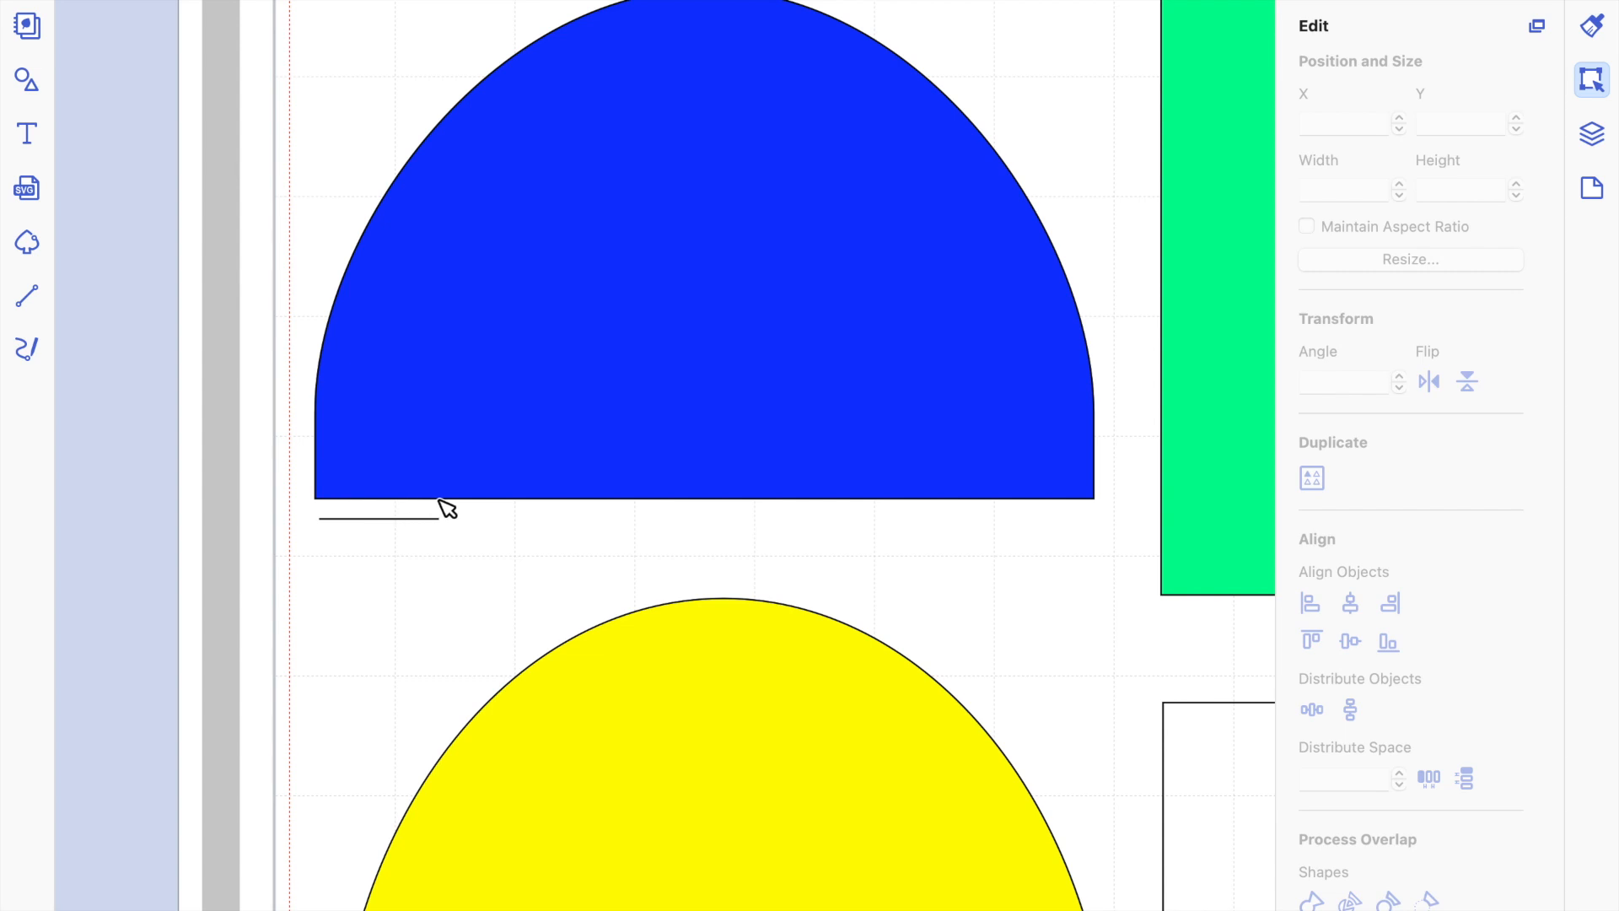
{"action": "left_click", "coordinate": [386, 518]}
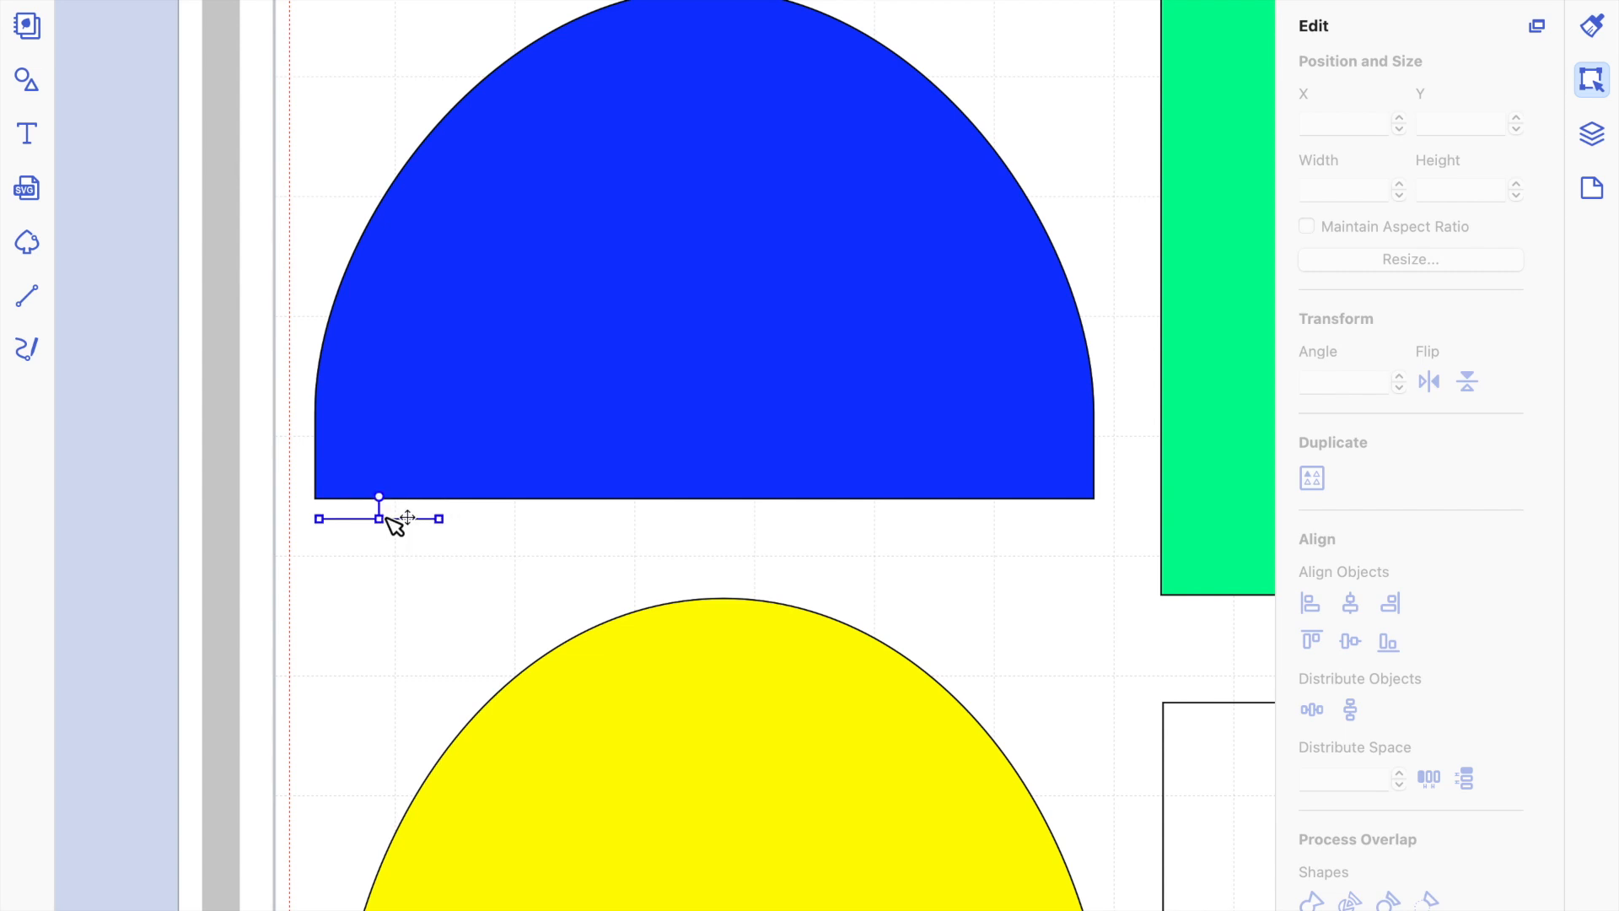
{"action": "left_click", "coordinate": [485, 381], "text": "shift"}
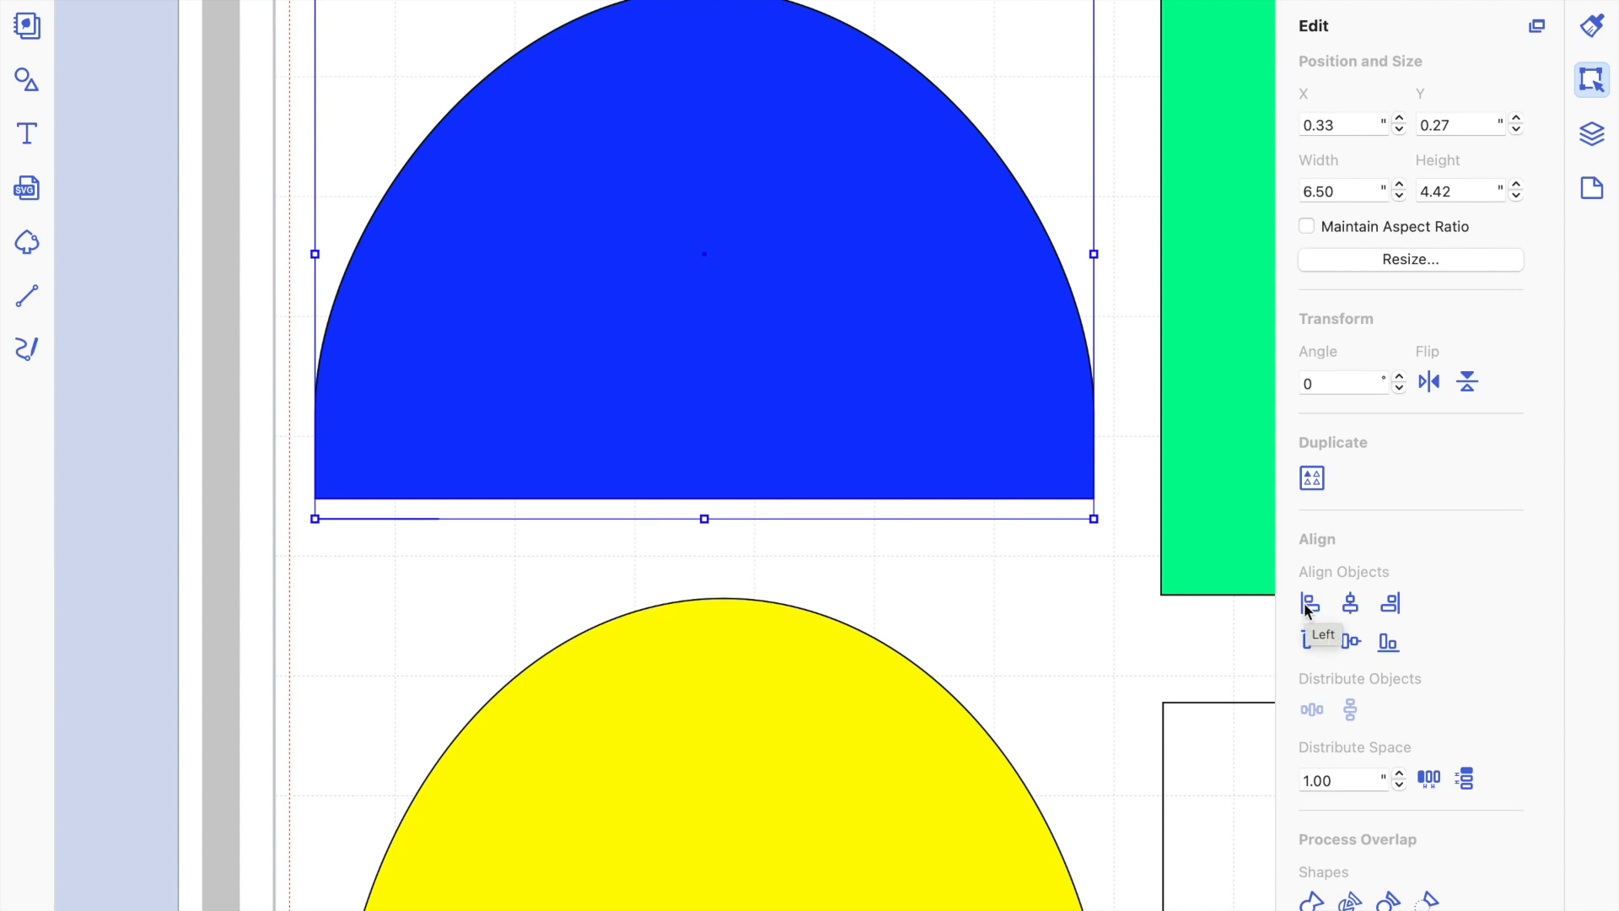
{"action": "left_click", "coordinate": [663, 560]}
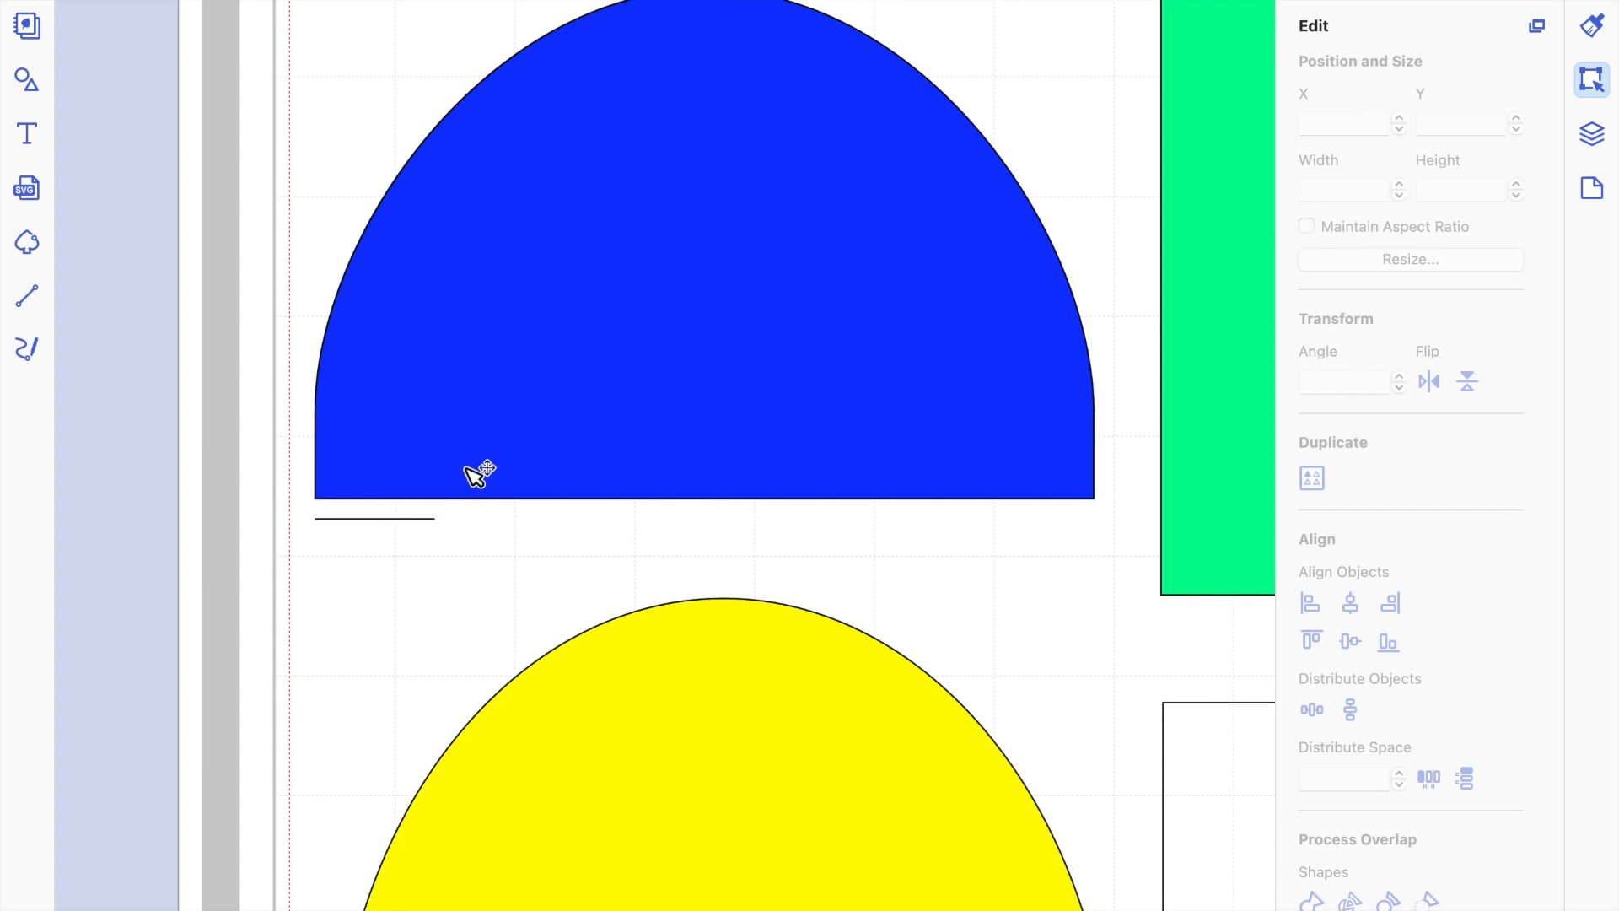
Draw a dashed vertical line about 3.12" long inside the blue shape, from its base at the guide line's right end up to the curve.
{"action": "left_click", "coordinate": [28, 297]}
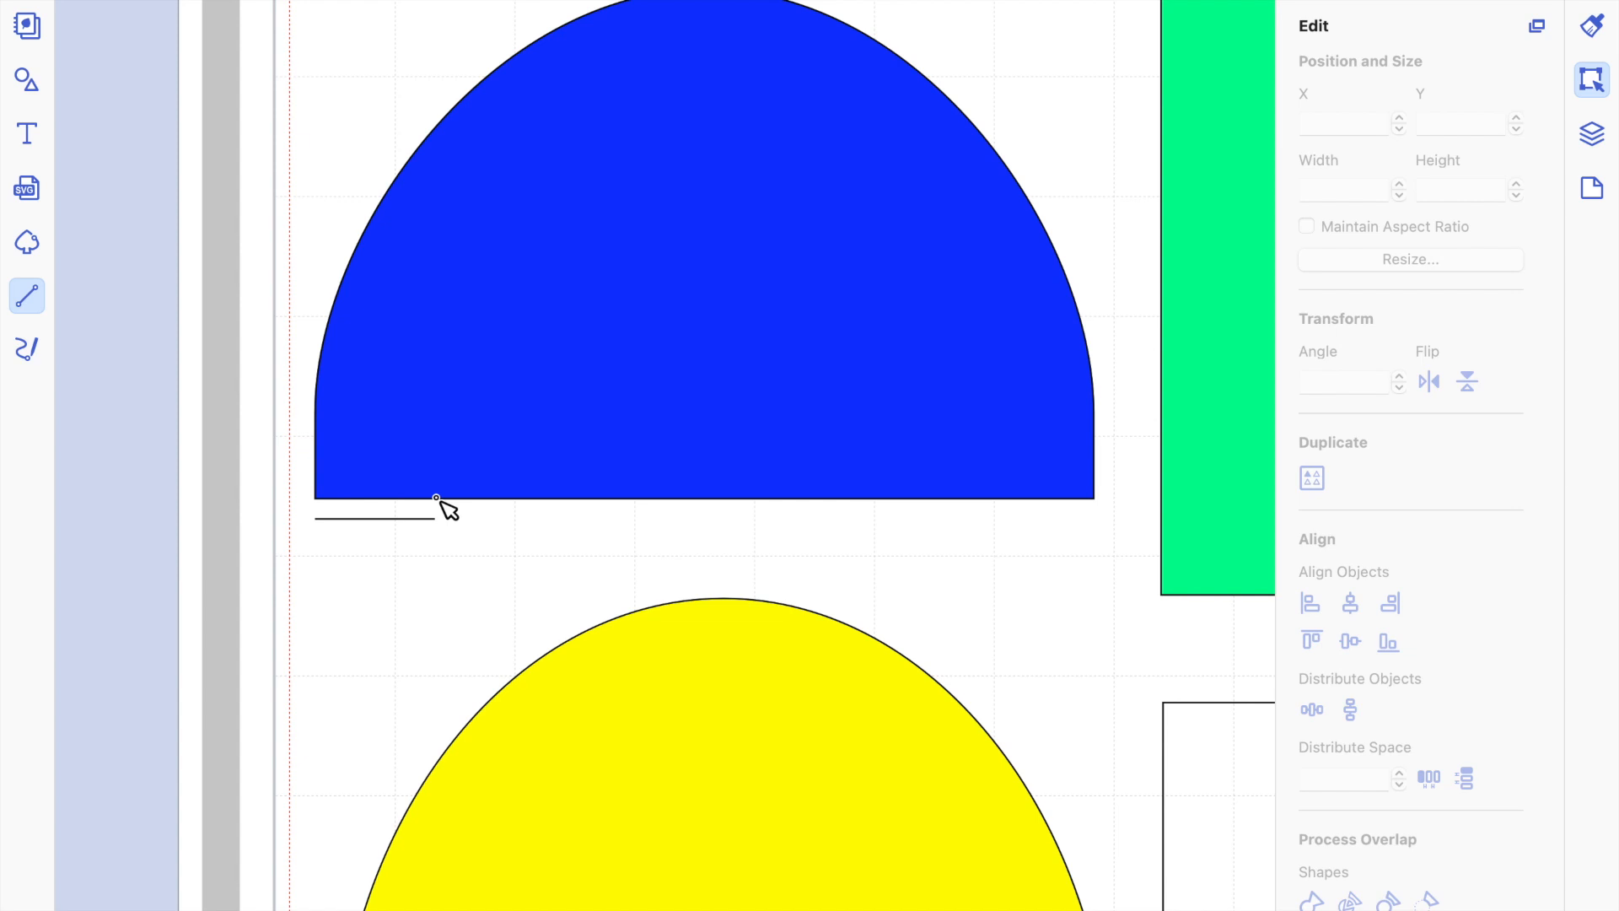
{"action": "left_click_drag", "start_coordinate": [436, 497], "coordinate": [442, 124]}
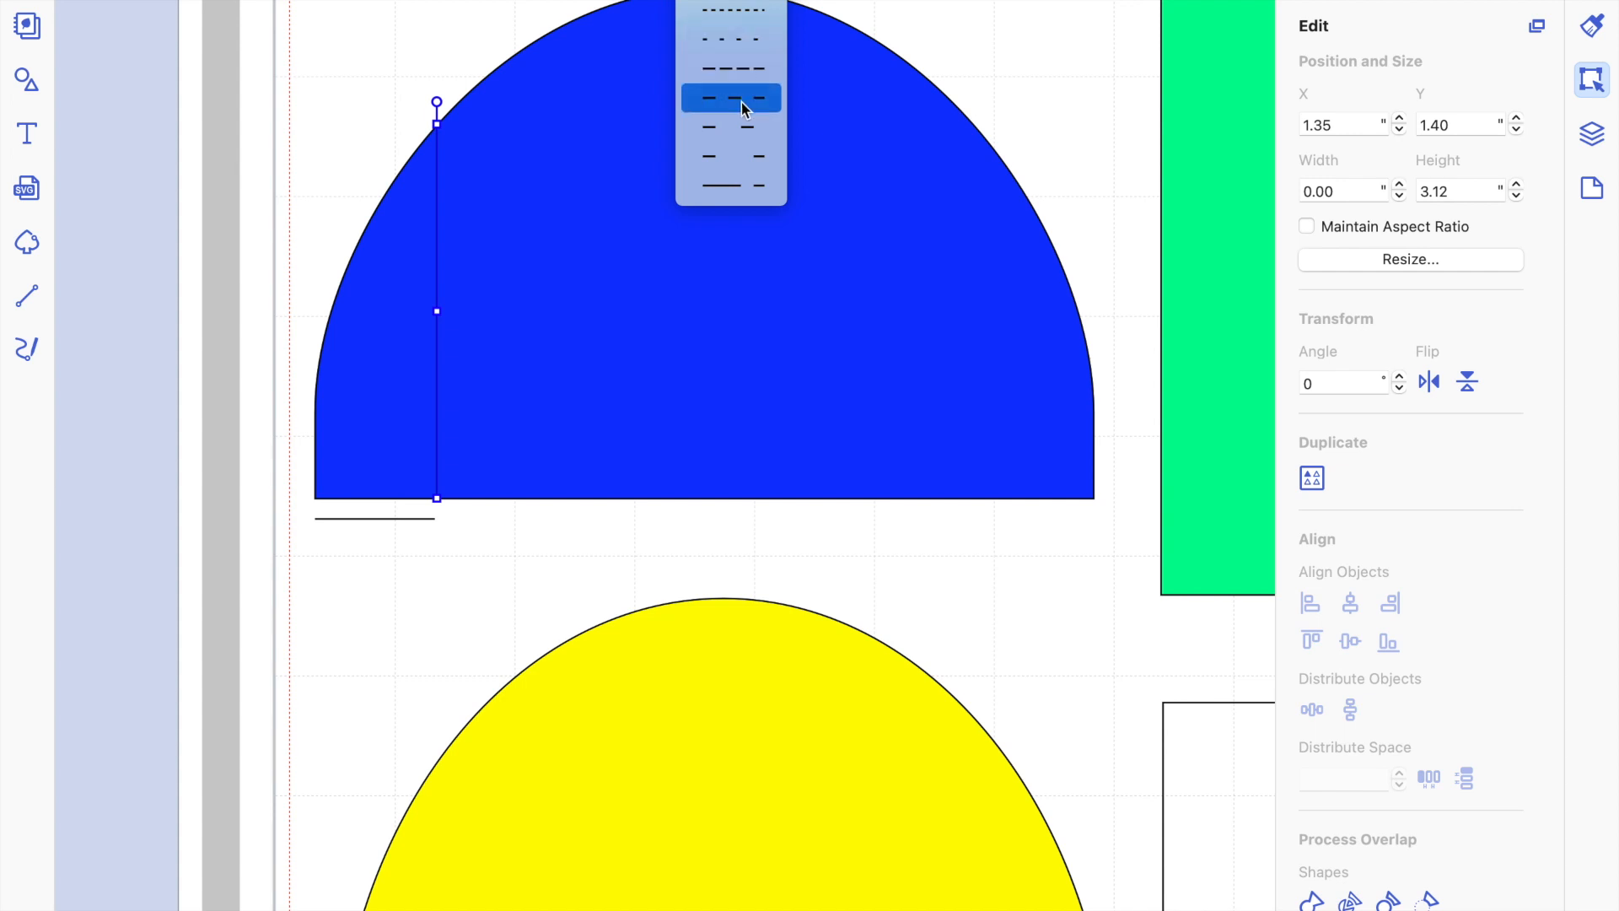
{"action": "left_click", "coordinate": [737, 73]}
{"action": "left_click", "coordinate": [545, 553]}
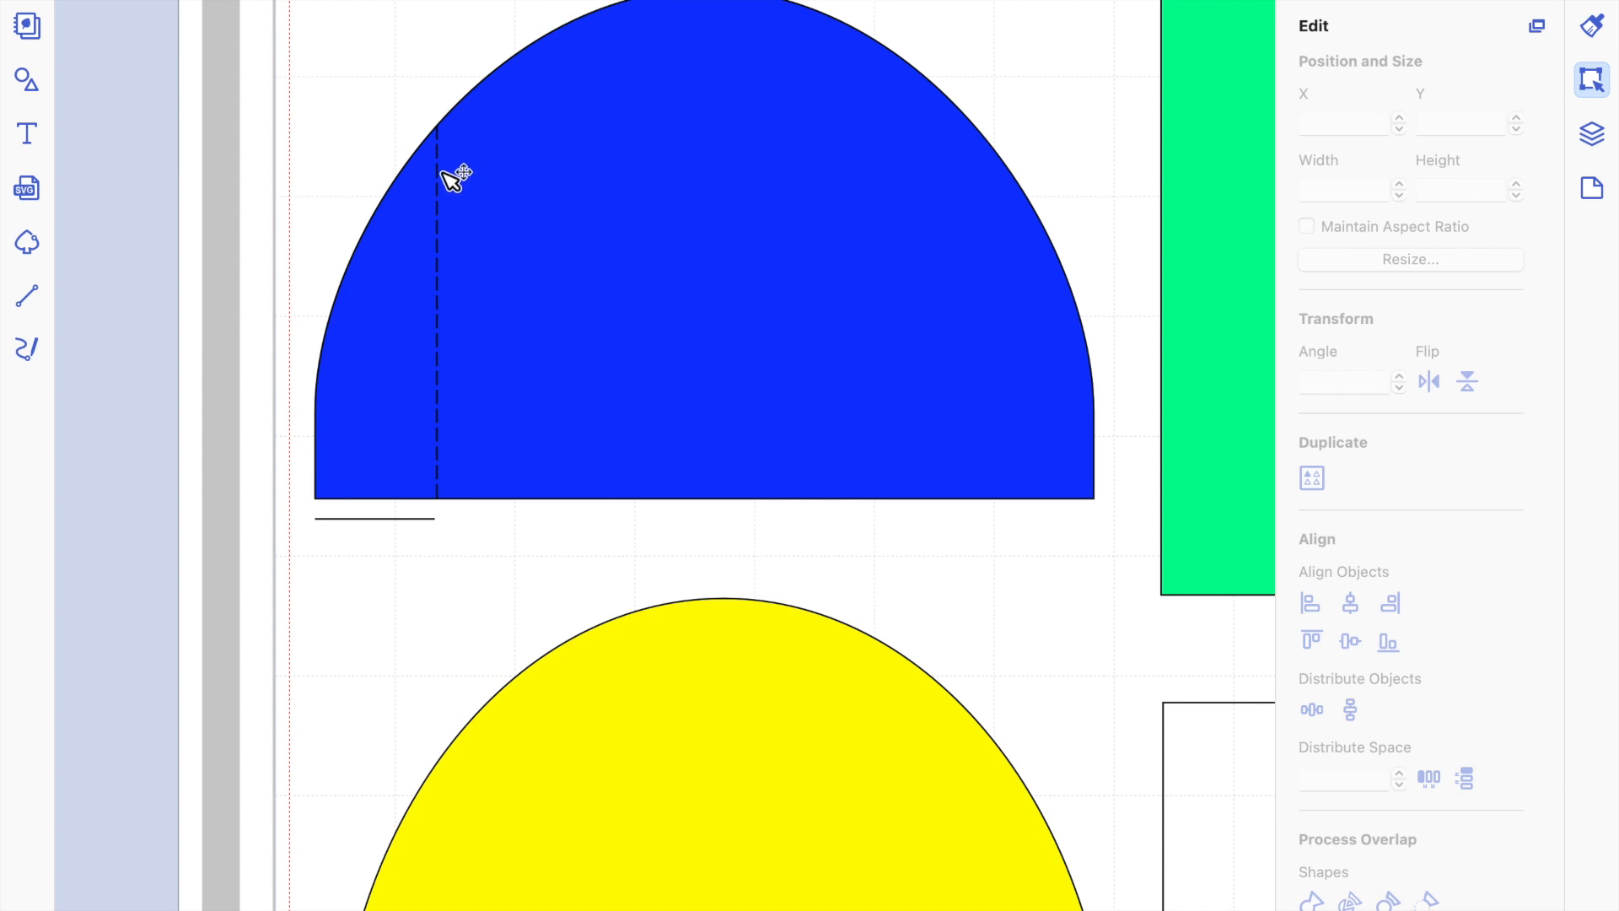
Delete the short 1" guide line below the blue shape.
{"action": "left_click", "coordinate": [451, 213]}
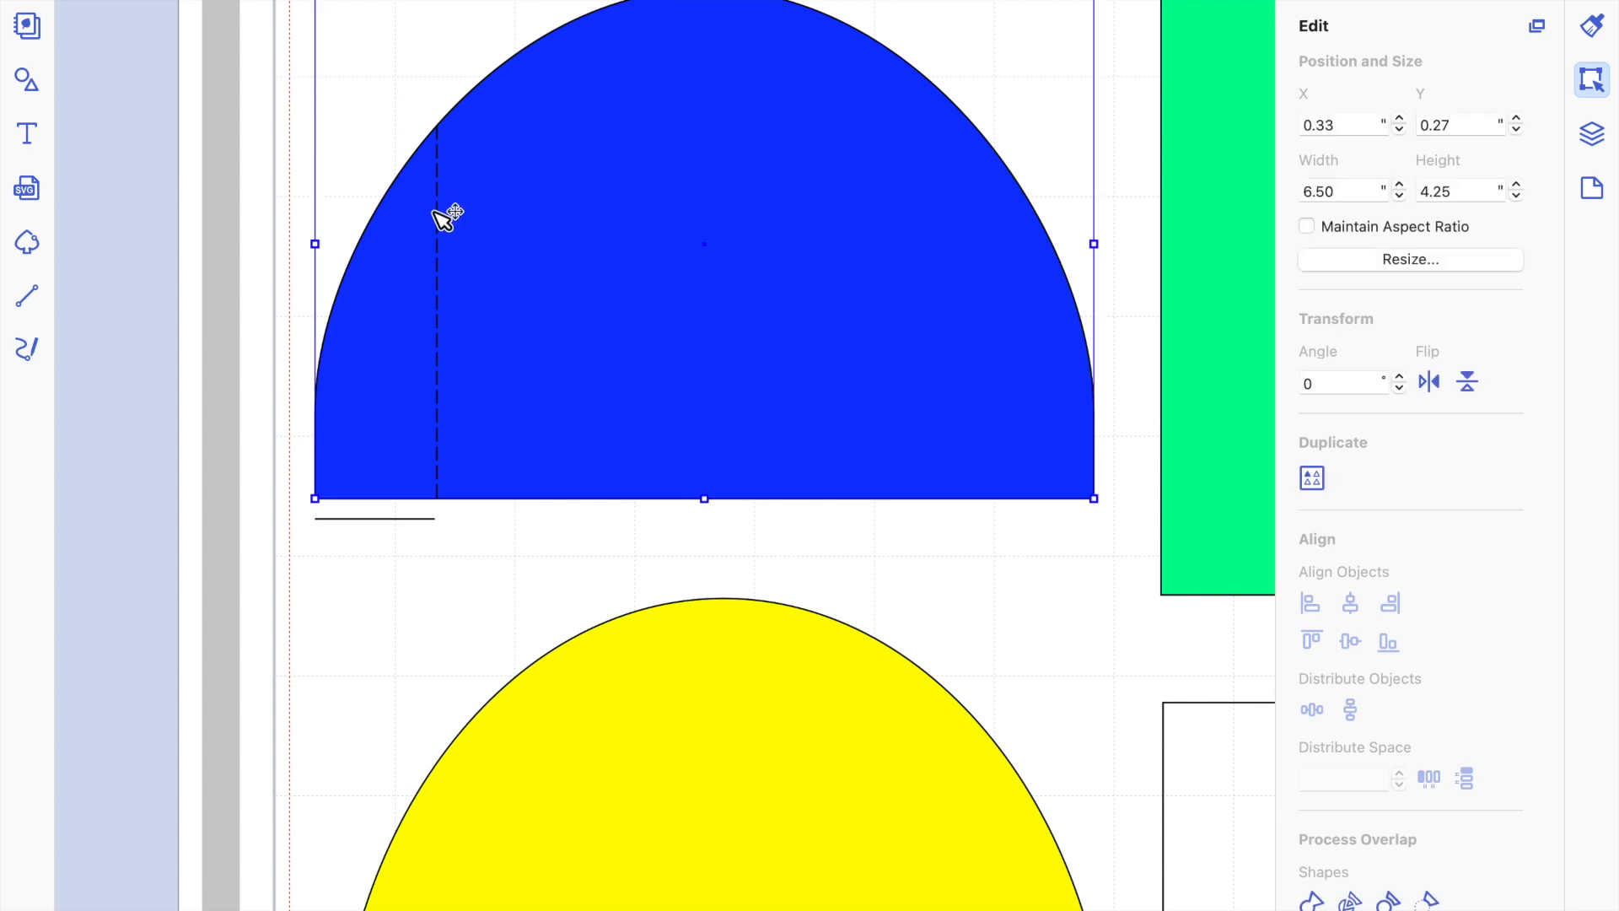
{"action": "left_click", "coordinate": [406, 519]}
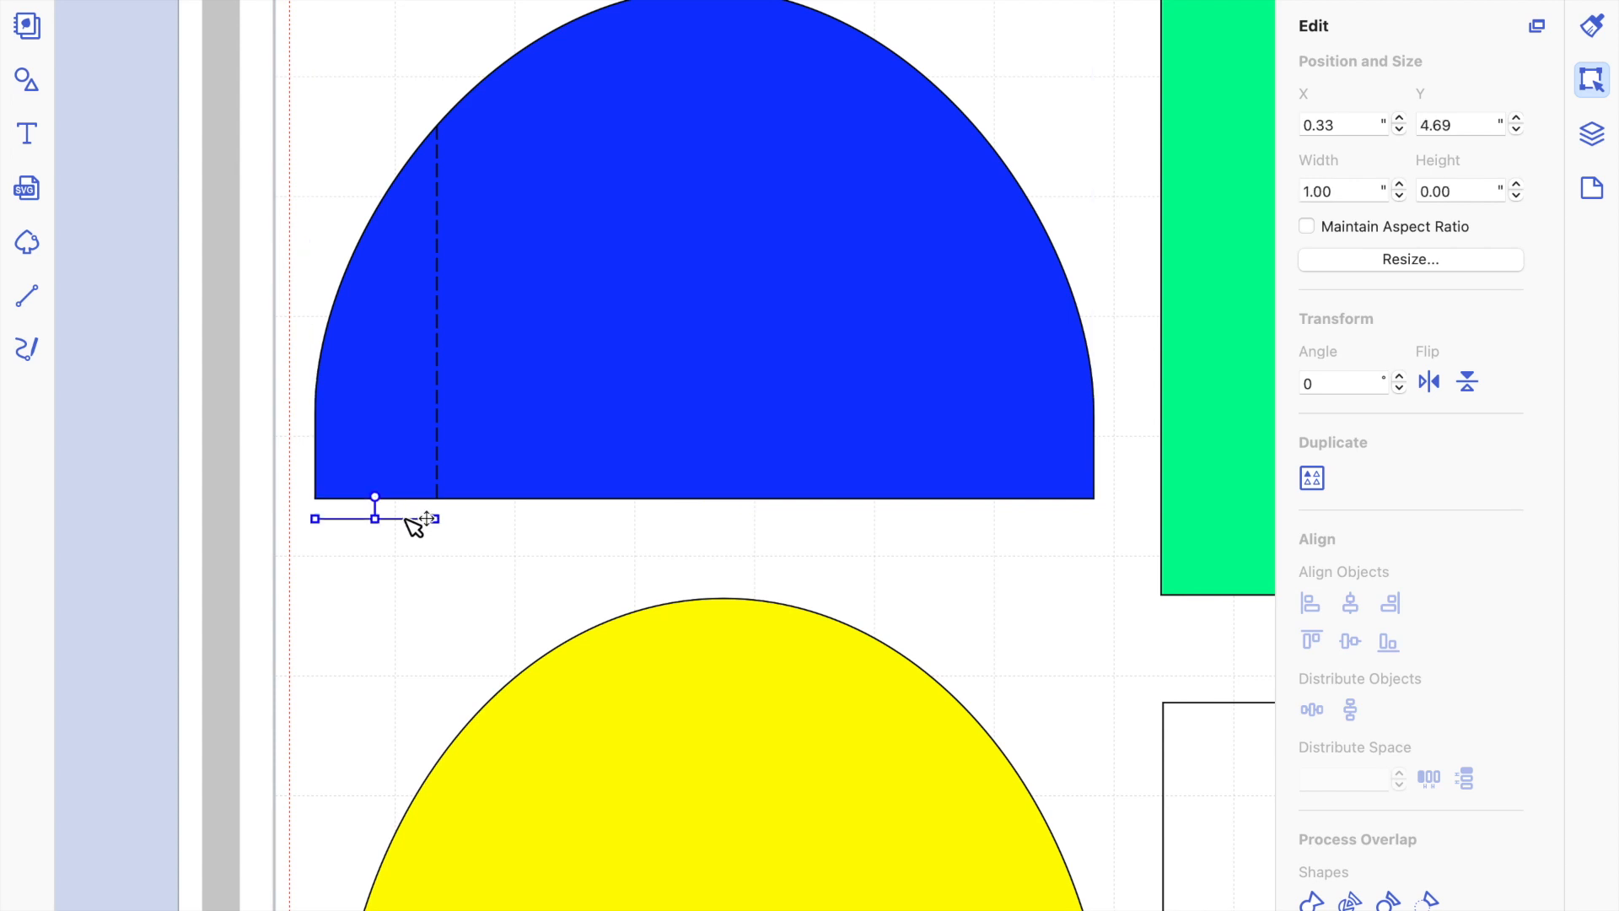
{"action": "key", "text": "Escape"}
Move the blue shape down and to the right, clear of the dashed vertical line.
{"action": "left_click", "coordinate": [438, 440]}
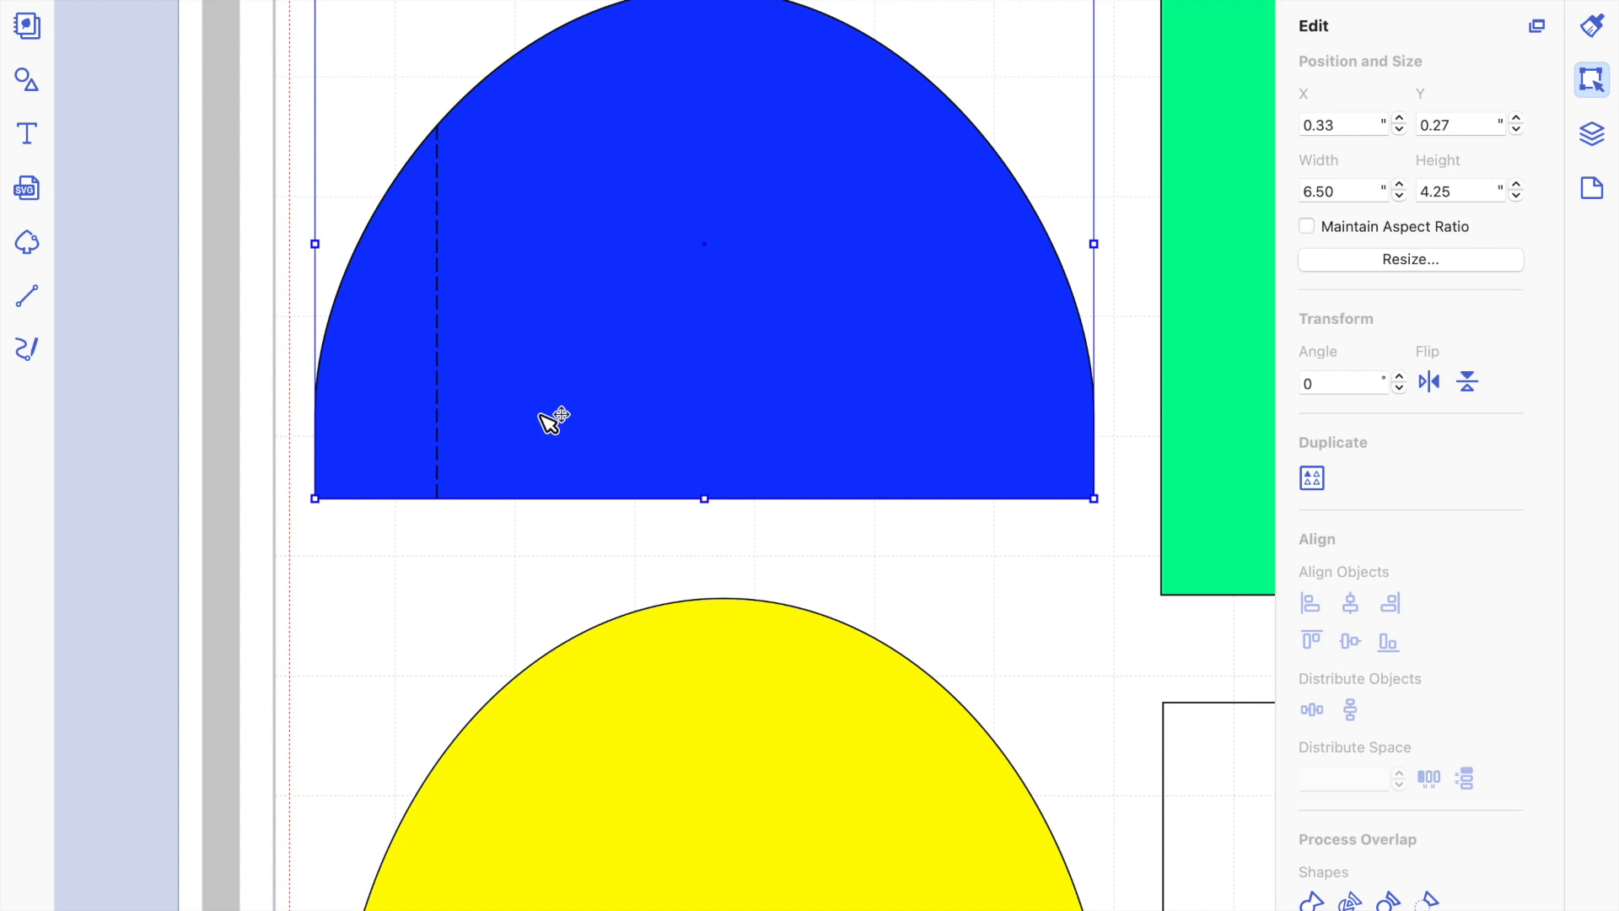
{"action": "scroll", "coordinate": [540, 415], "scroll_direction": "down", "scroll_amount": 10}
{"action": "scroll", "coordinate": [538, 416], "scroll_direction": "up", "scroll_amount": 4}
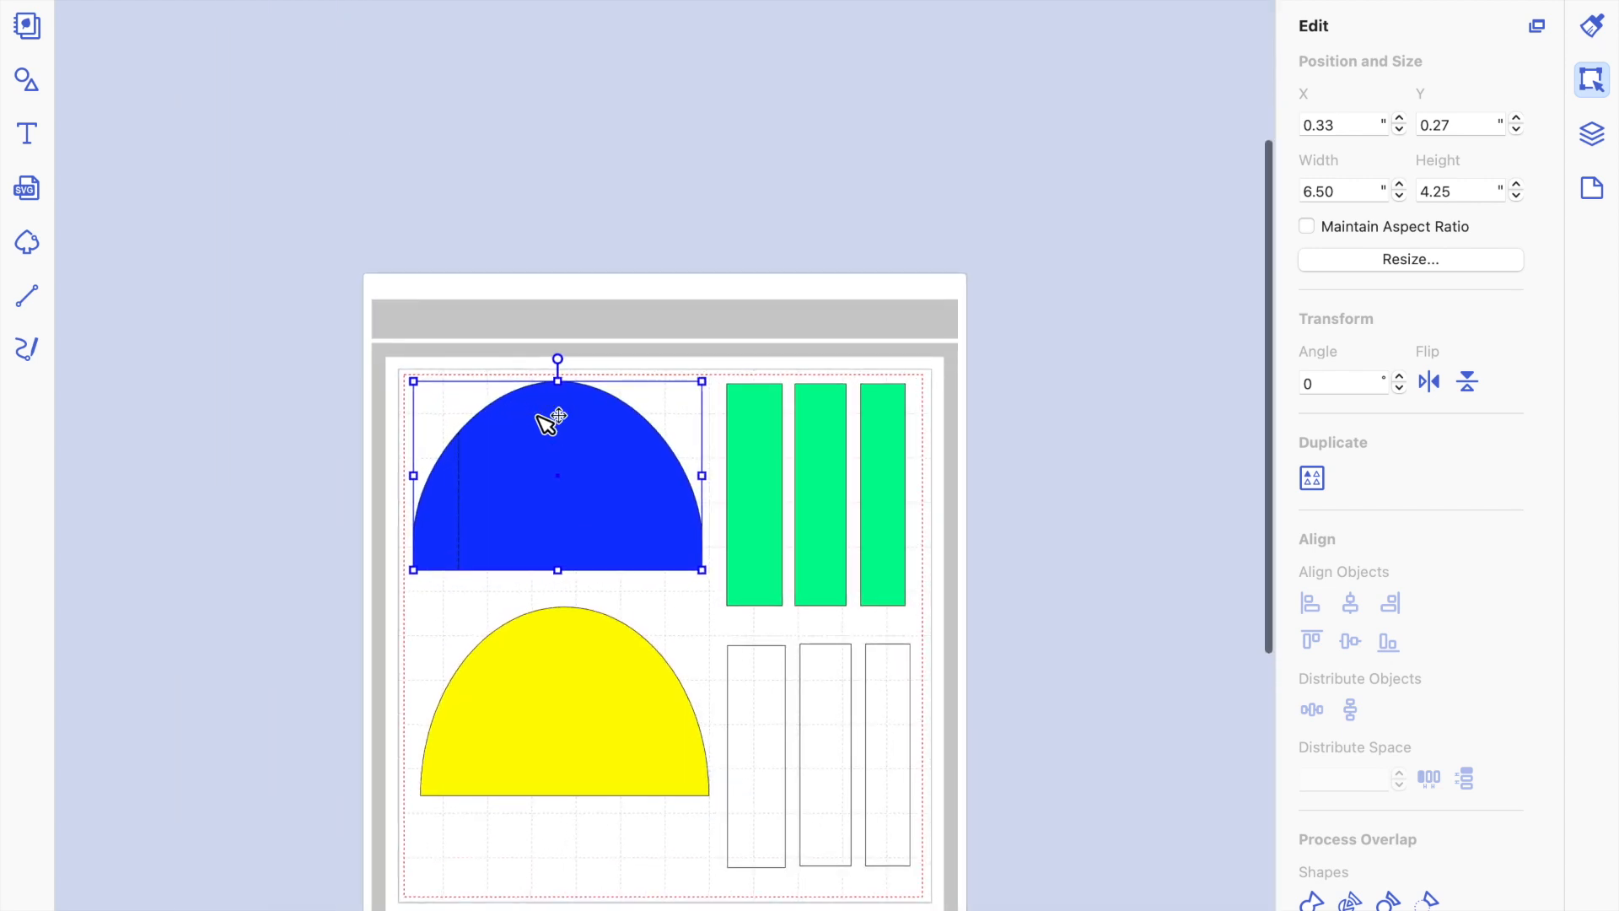
{"action": "scroll", "coordinate": [544, 420], "scroll_direction": "down", "scroll_amount": 3}
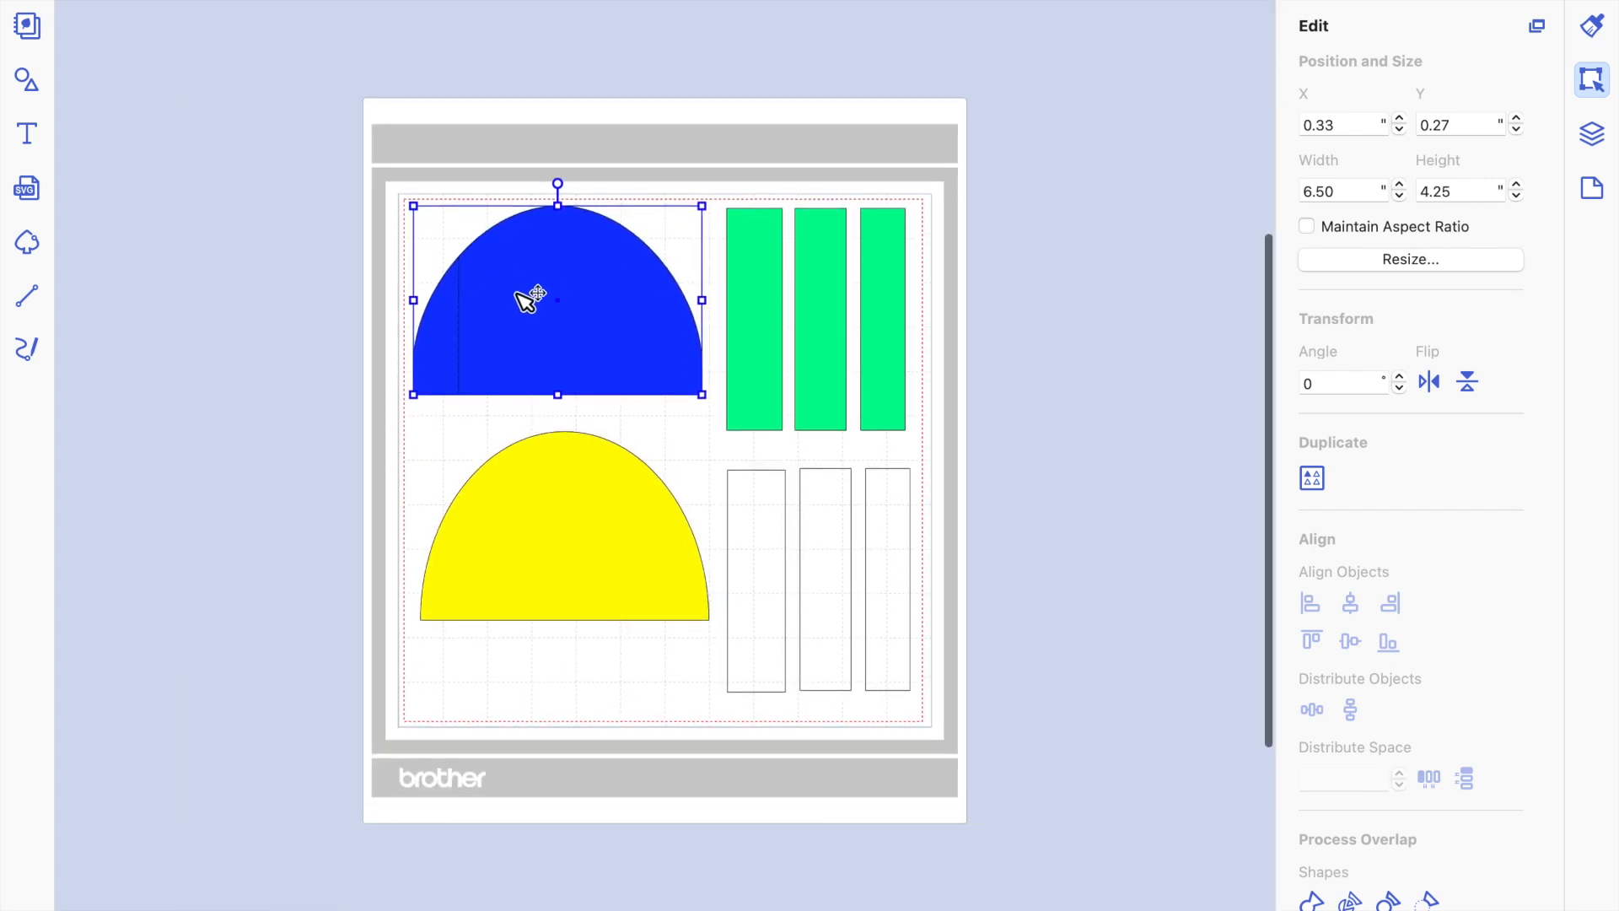
{"action": "left_click_drag", "start_coordinate": [522, 299], "coordinate": [566, 374]}
Delete the dashed vertical line and move the blue shape back above the yellow half circle, to X 0.33", Y 0.48".
{"action": "left_click", "coordinate": [464, 272]}
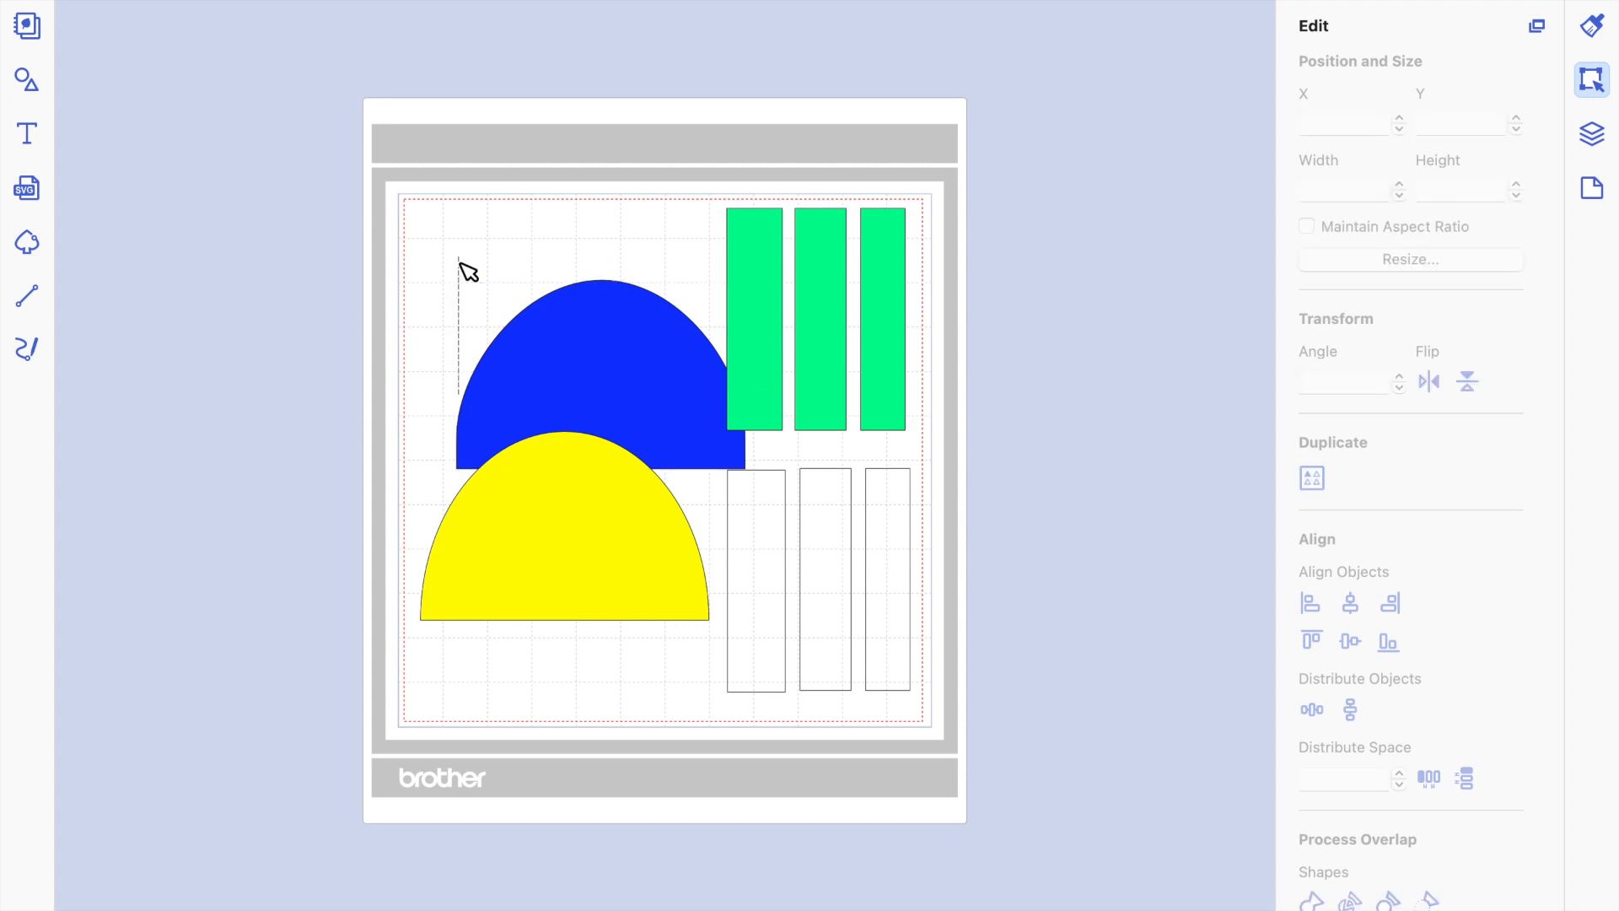
{"action": "left_click", "coordinate": [457, 286]}
{"action": "left_click", "coordinate": [450, 270]}
{"action": "left_click", "coordinate": [460, 278]}
{"action": "left_click", "coordinate": [463, 278]}
{"action": "left_click_drag", "start_coordinate": [608, 373], "coordinate": [561, 304]}
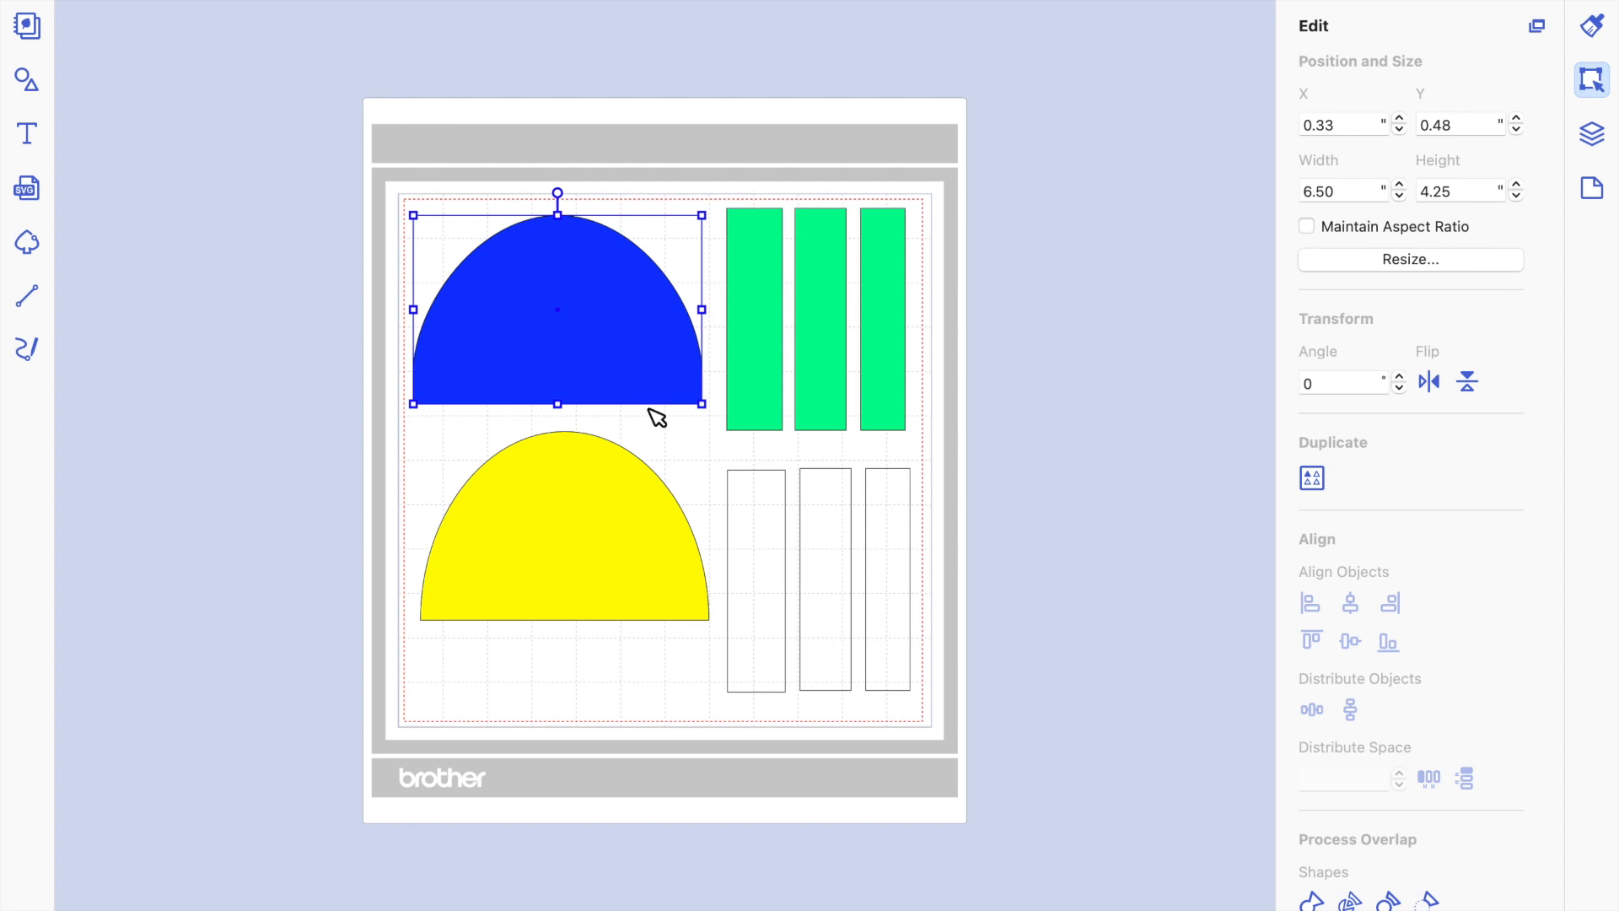
{"action": "left_click", "coordinate": [668, 444]}
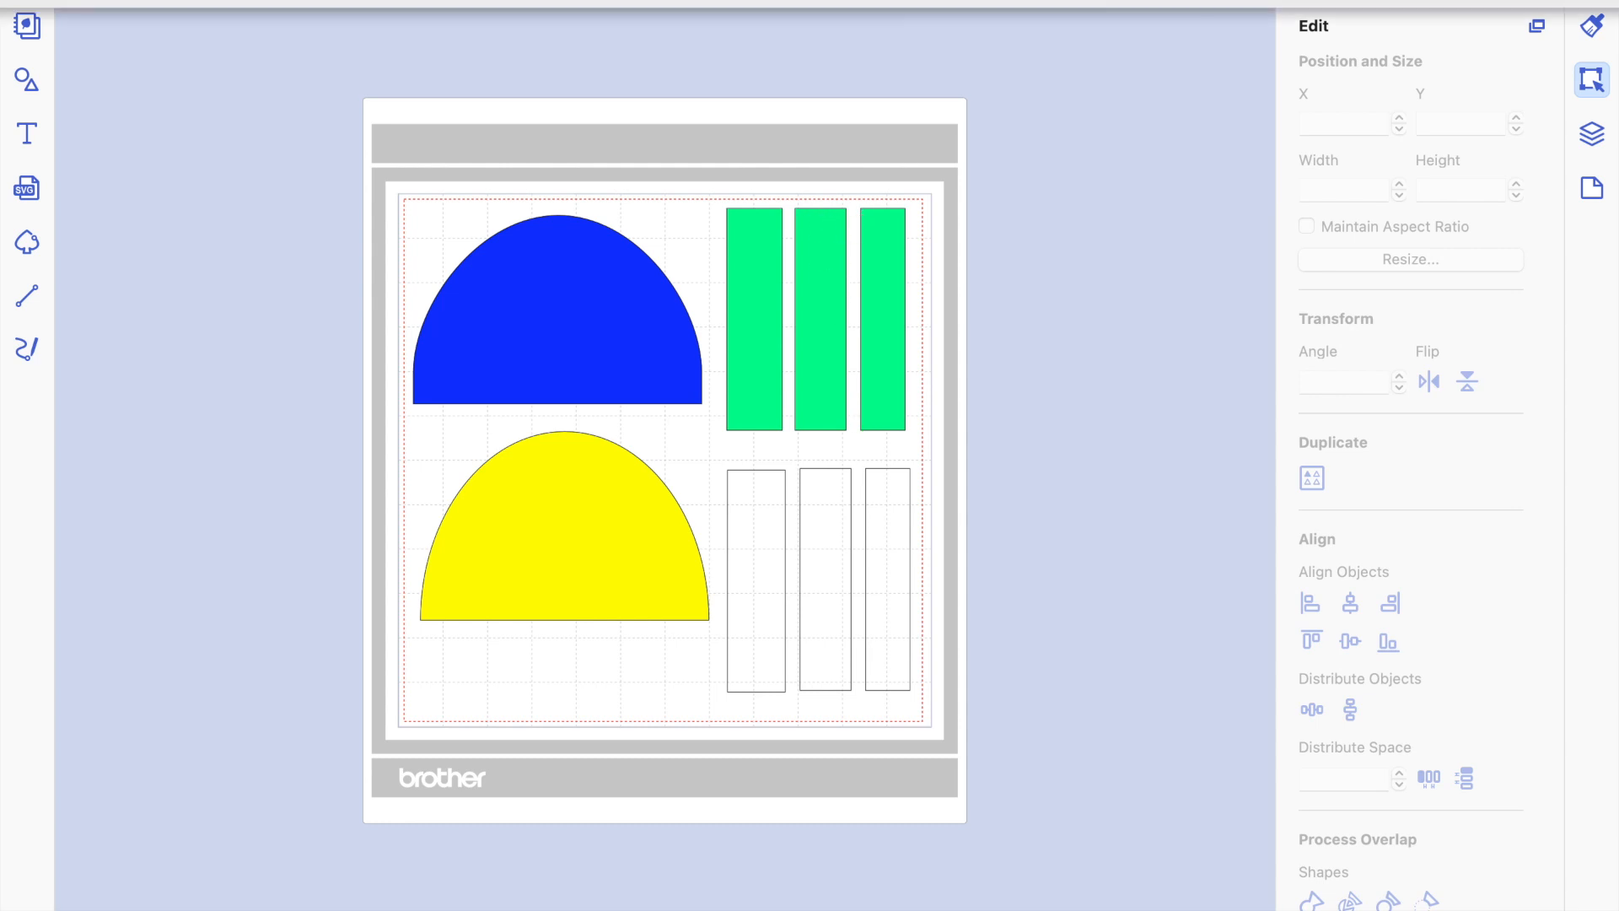
Transfer the finished layout as an FCM file to the cutting machine via the Internet.
{"action": "left_click", "coordinate": [285, 2]}
{"action": "left_click", "coordinate": [309, 211]}
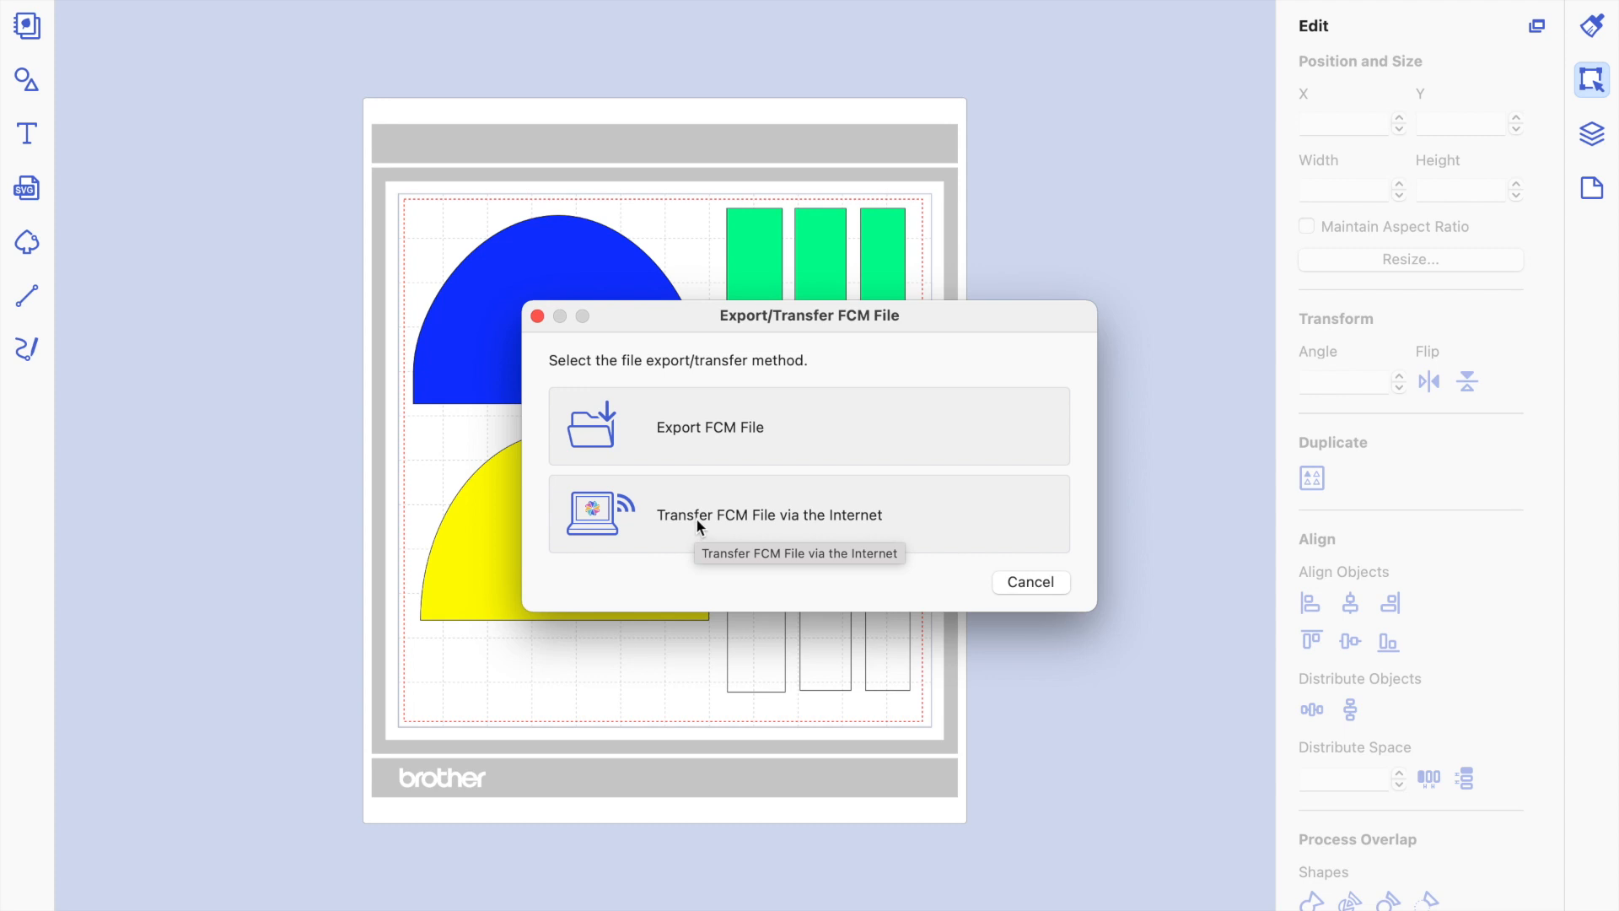
{"action": "left_click", "coordinate": [700, 518]}
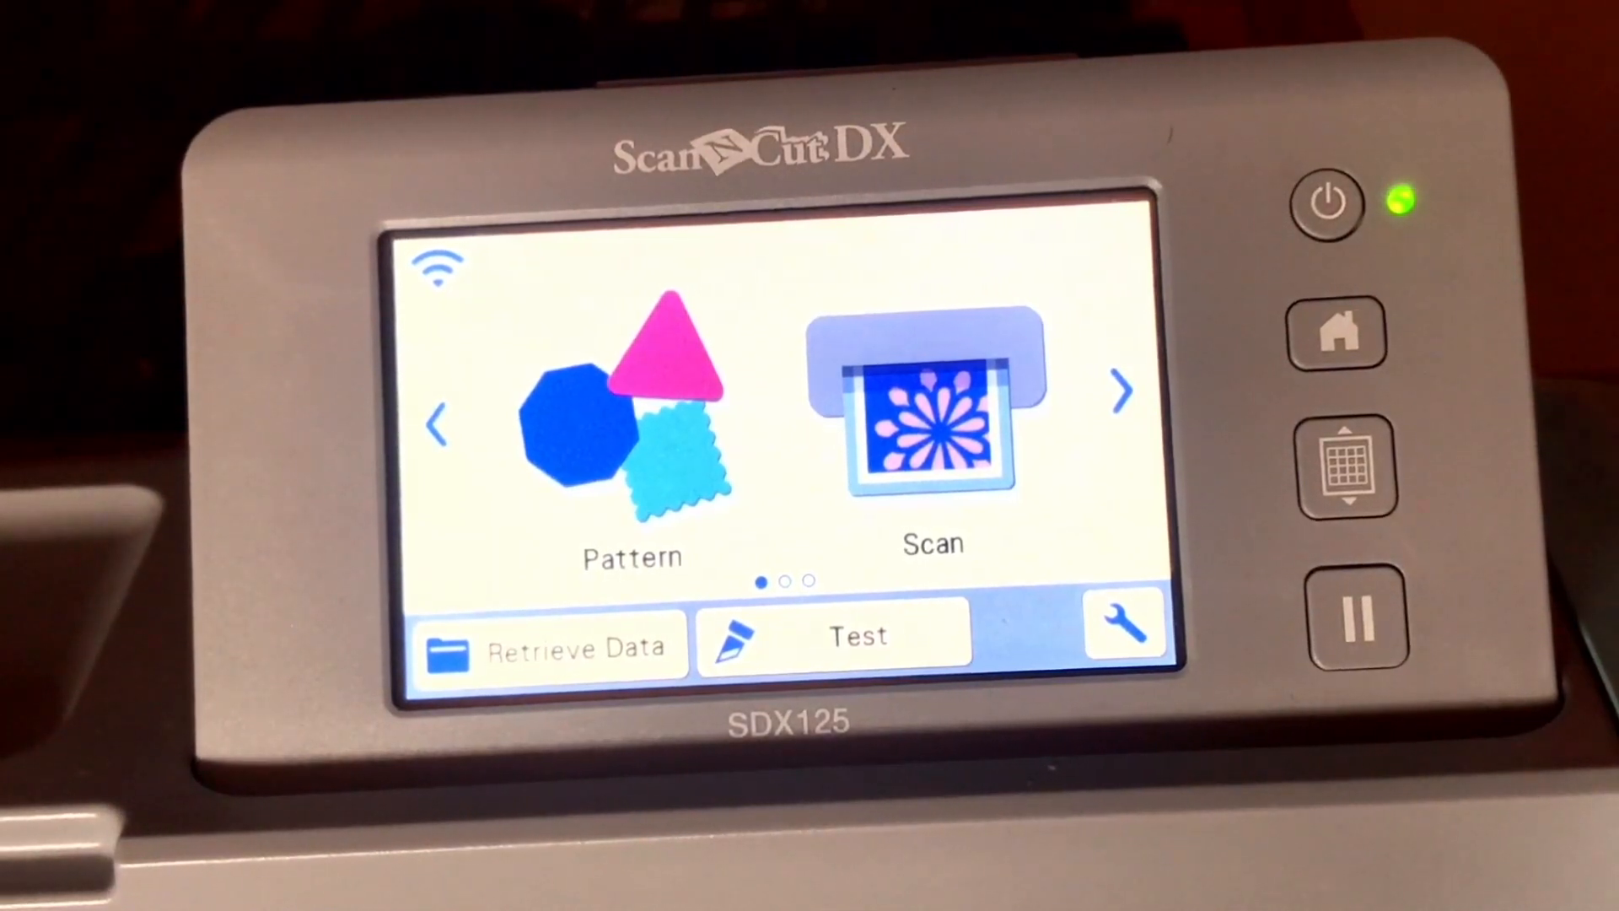
{"action": "left_click", "coordinate": [1347, 468]}
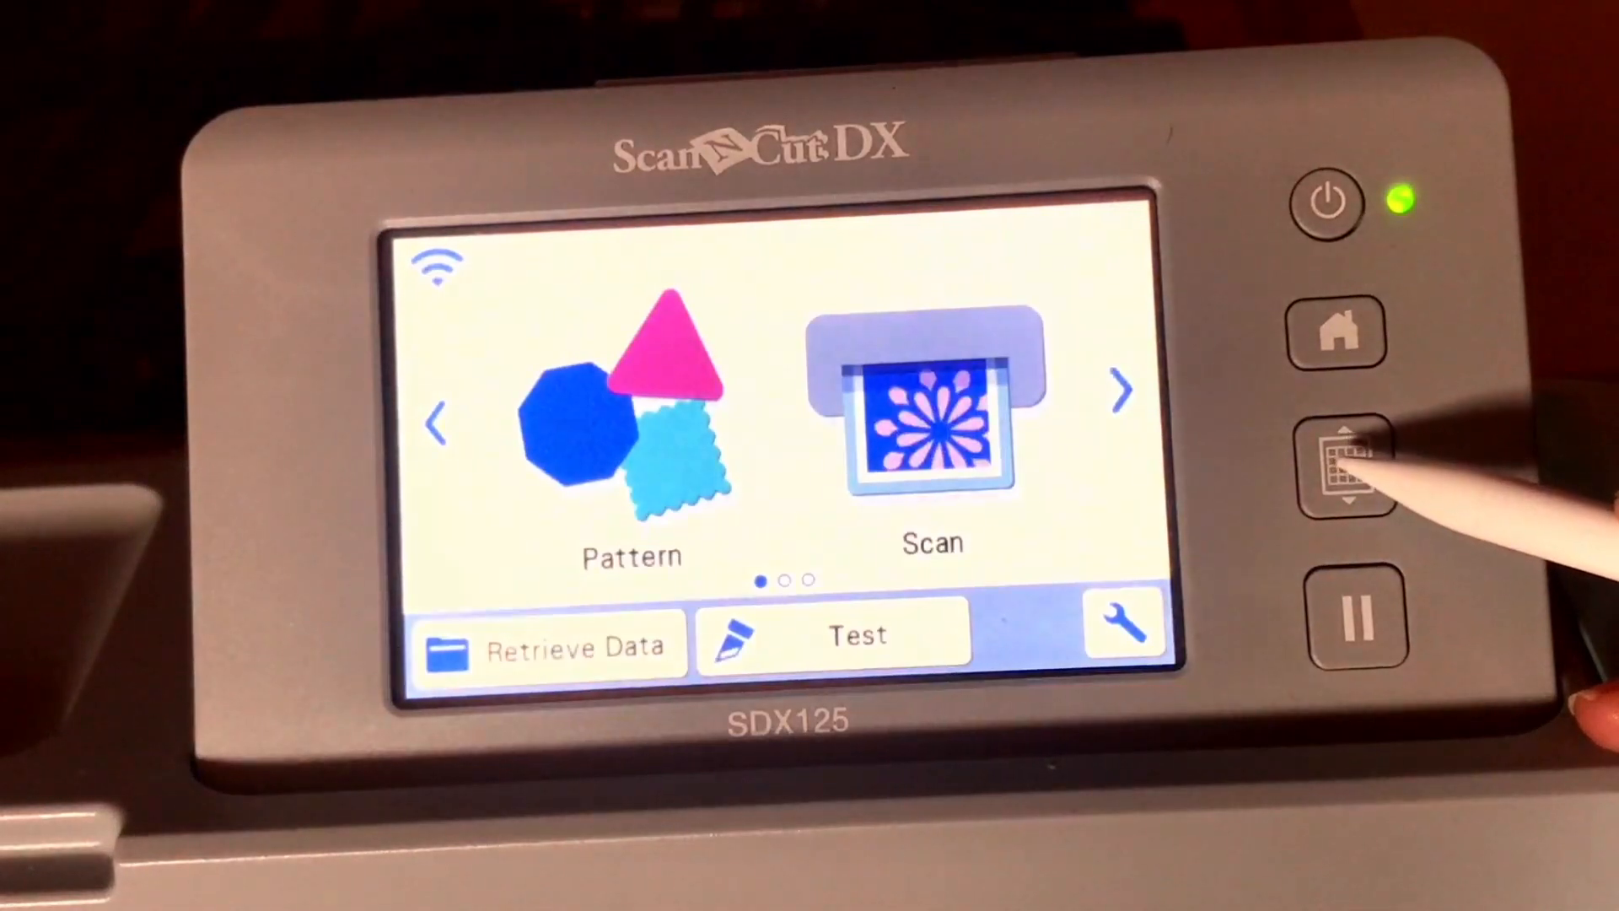
{"action": "left_click", "coordinate": [1347, 463]}
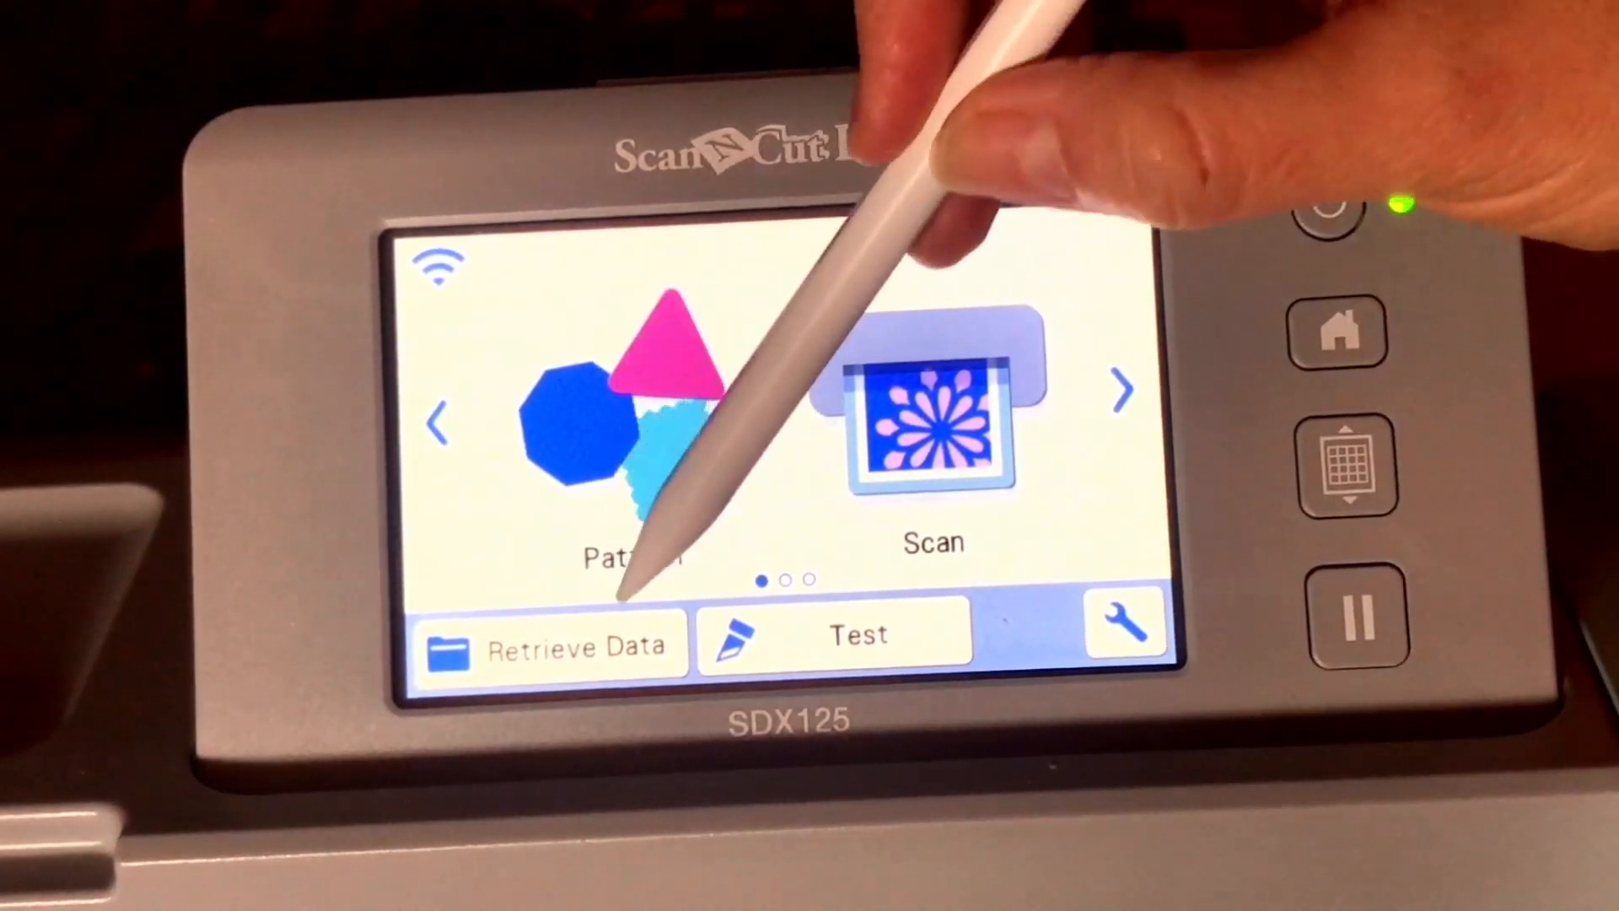
{"action": "left_click", "coordinate": [620, 643]}
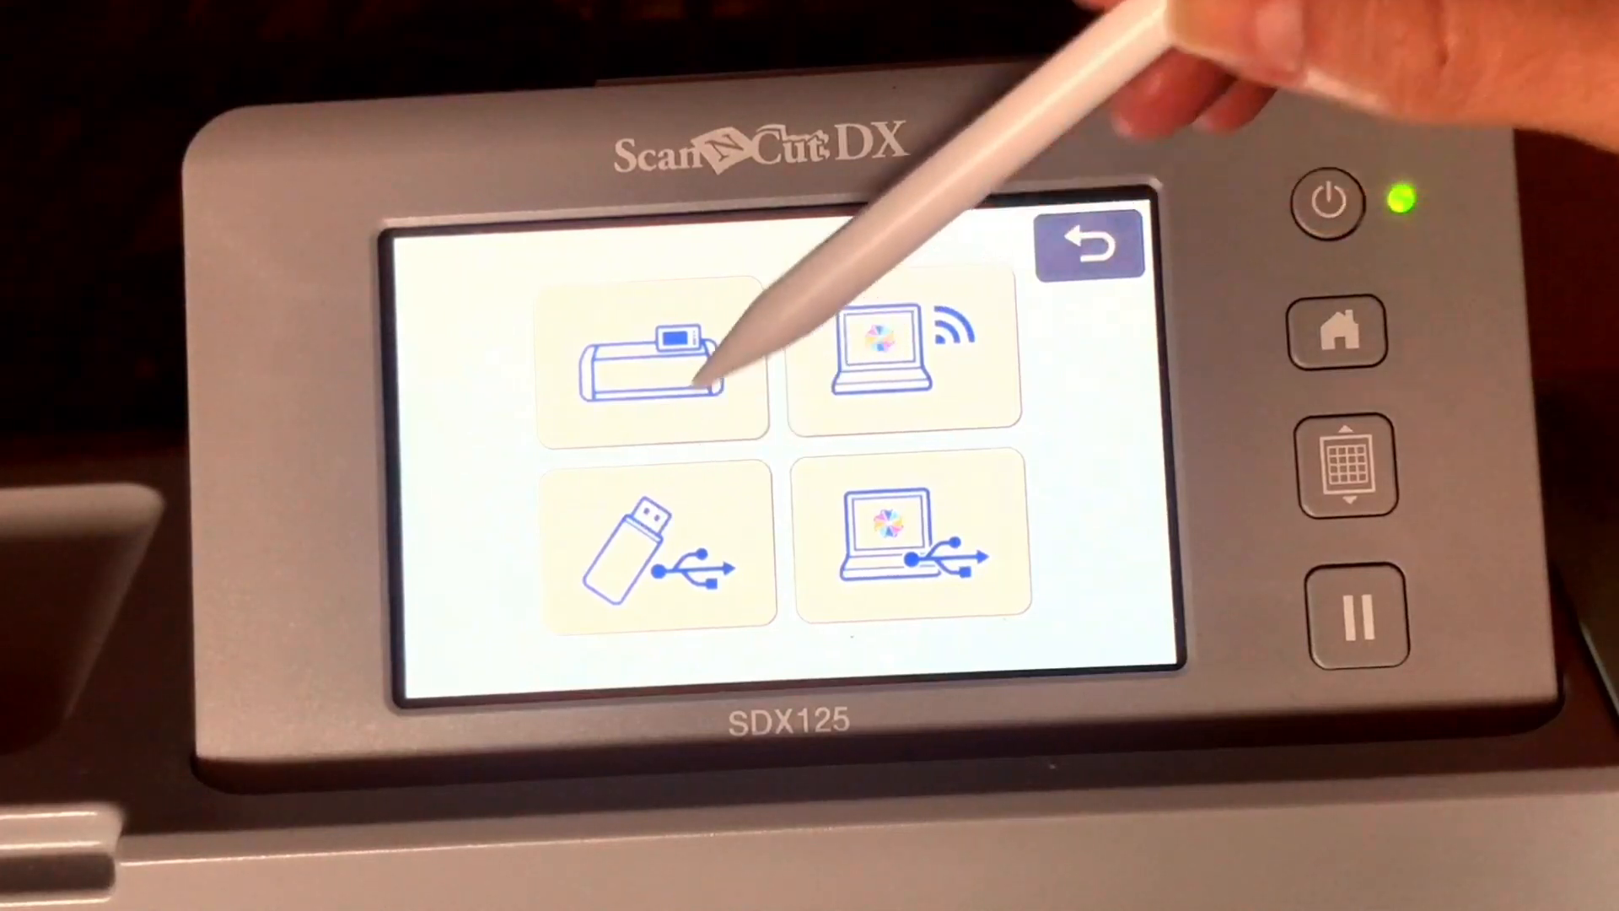
{"action": "left_click", "coordinate": [928, 342]}
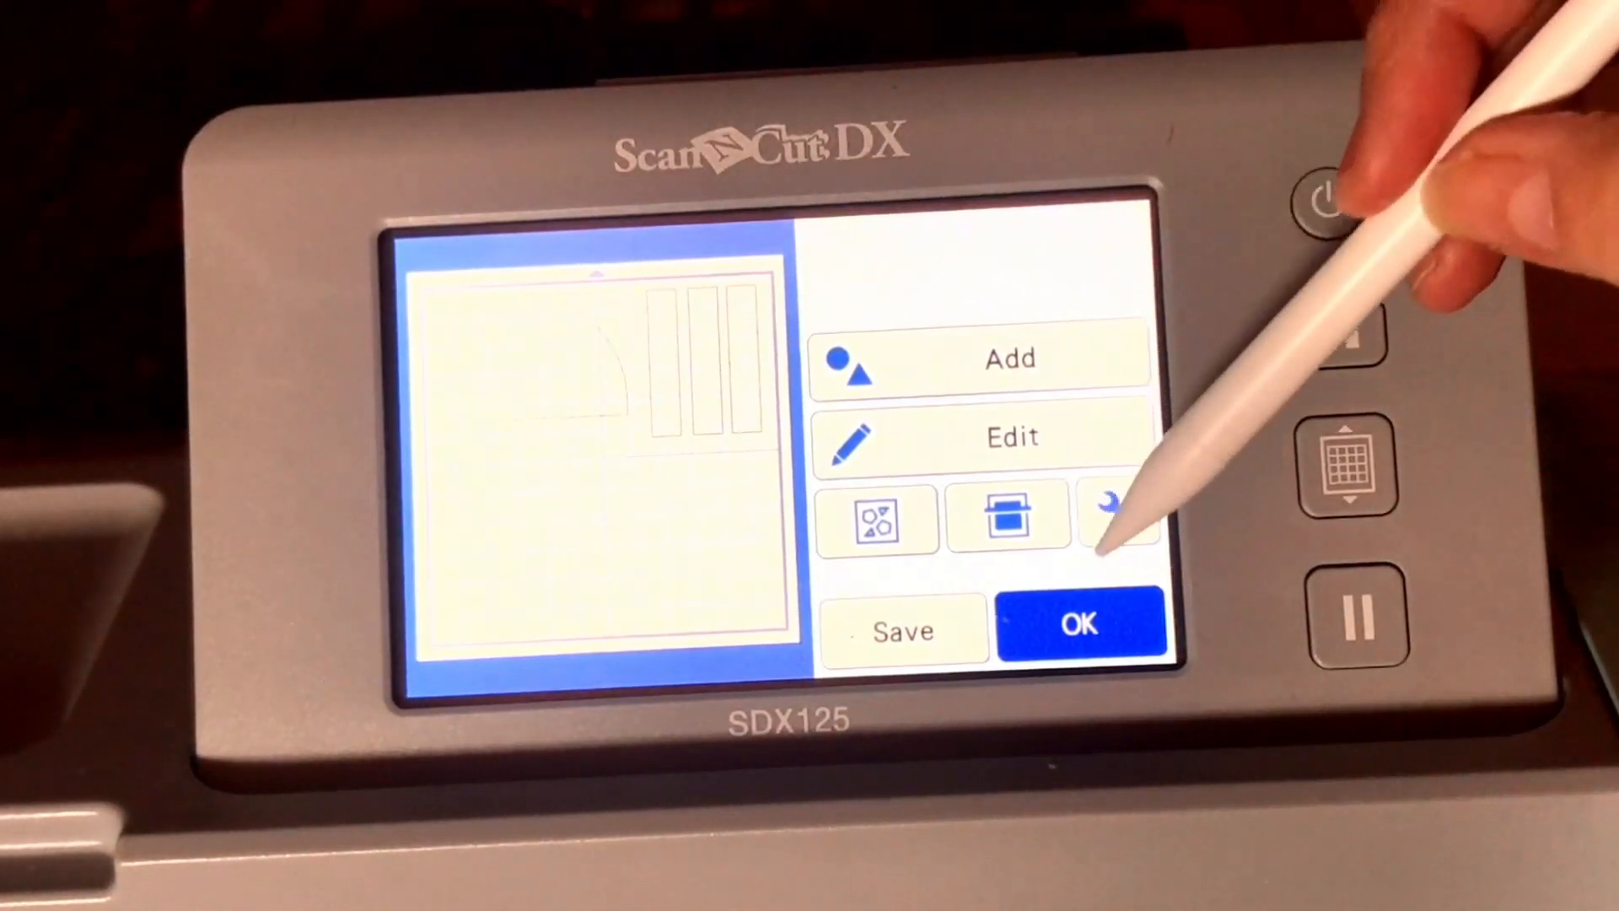
{"action": "left_click", "coordinate": [1088, 620]}
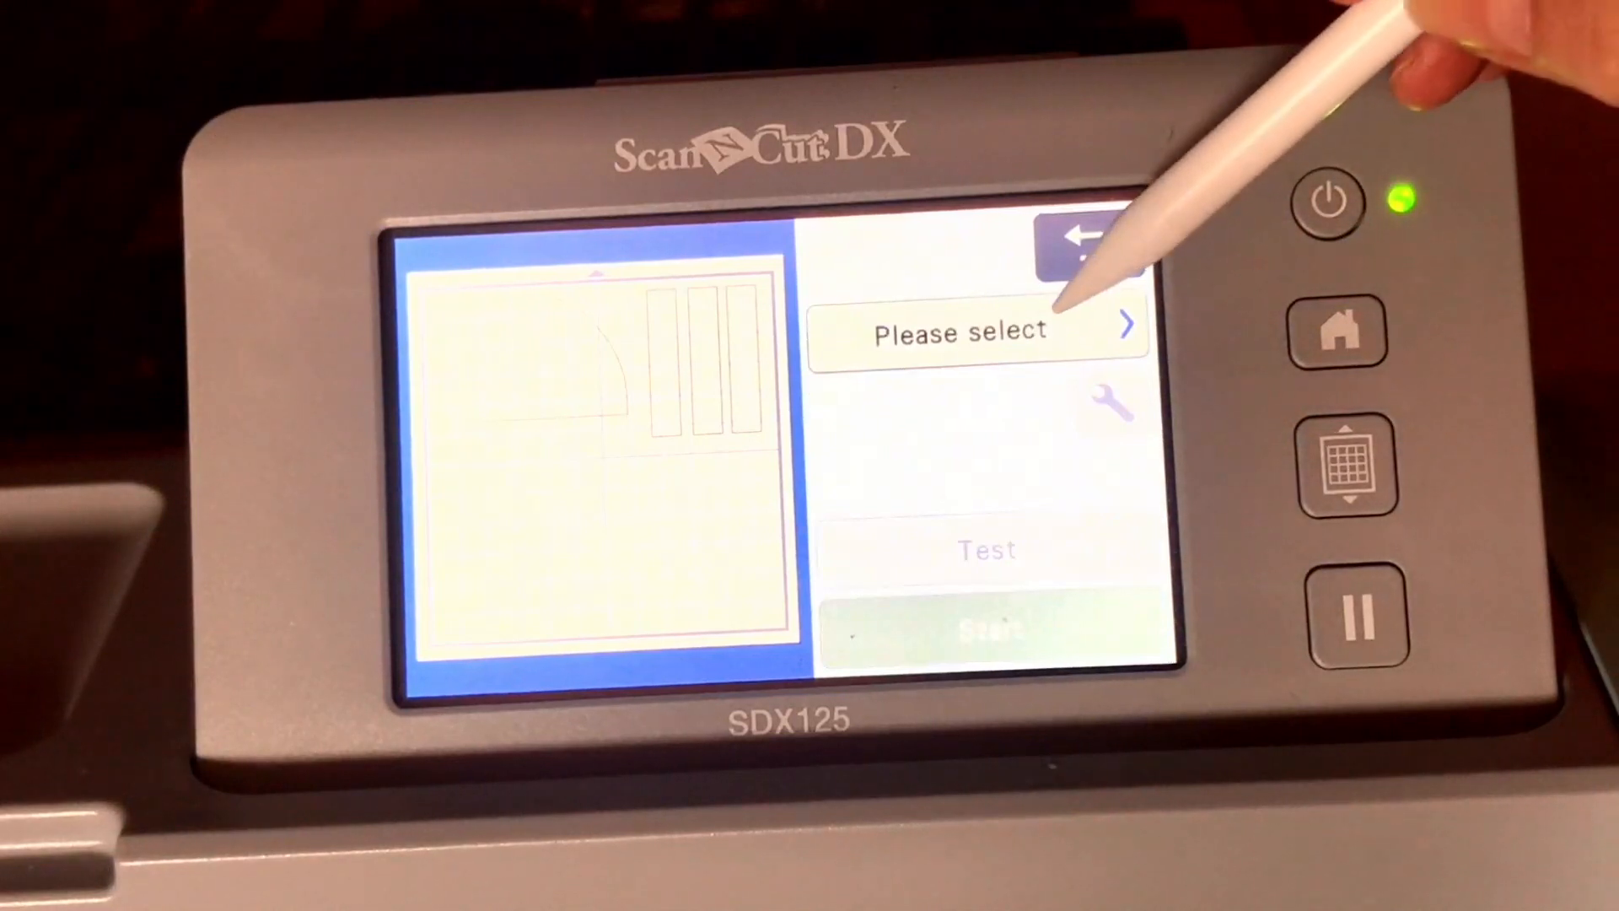
{"action": "left_click", "coordinate": [1038, 333]}
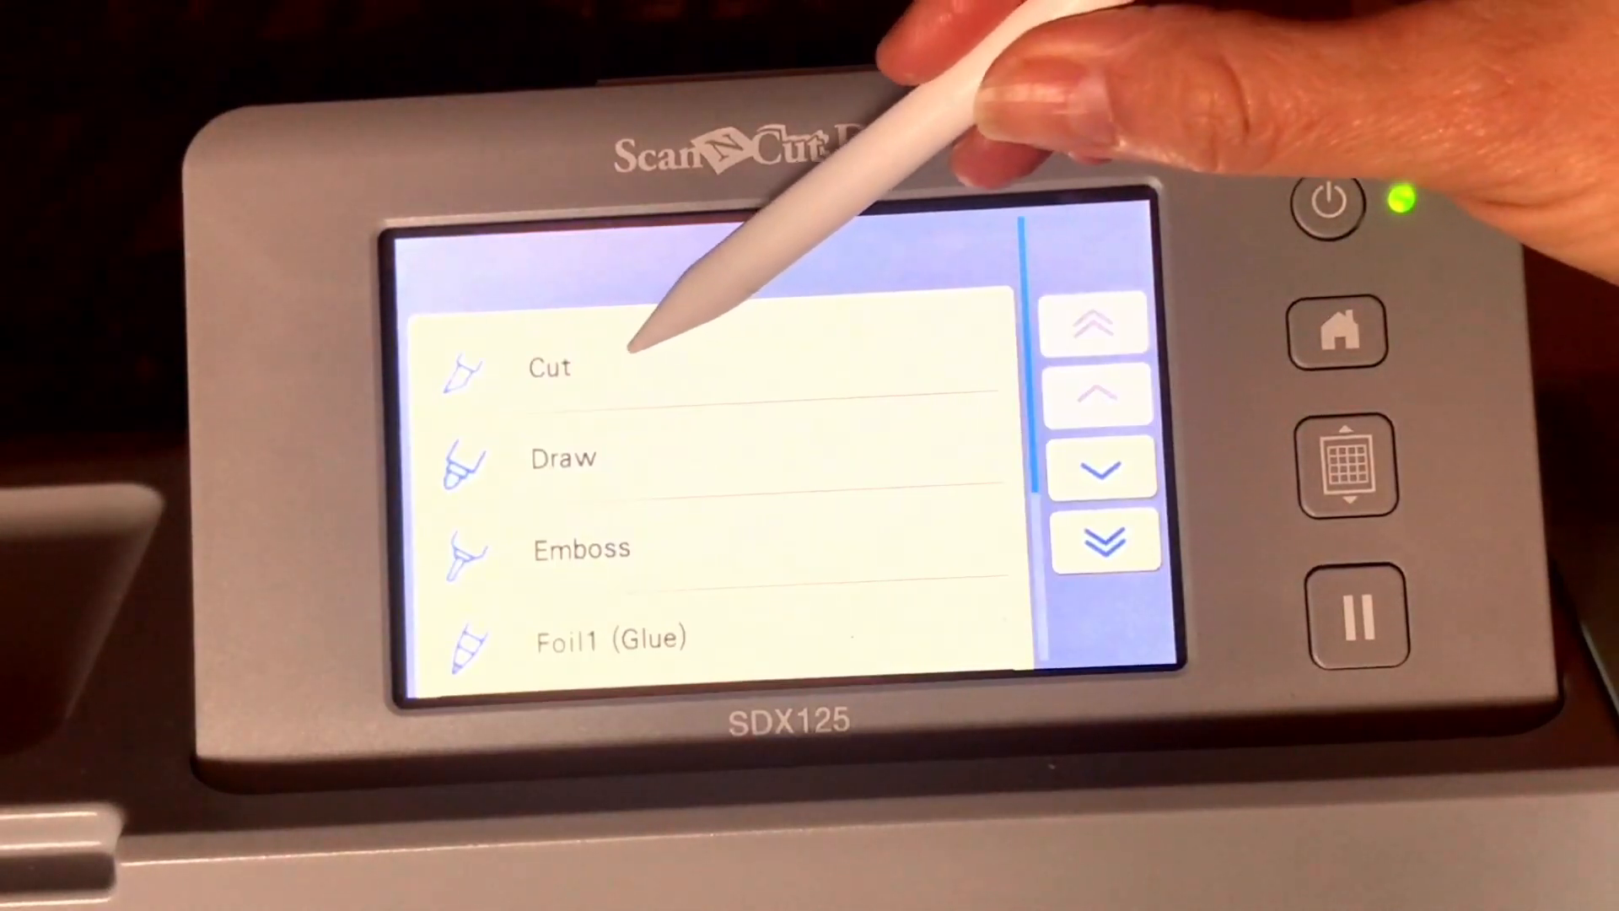
{"action": "left_click", "coordinate": [632, 363]}
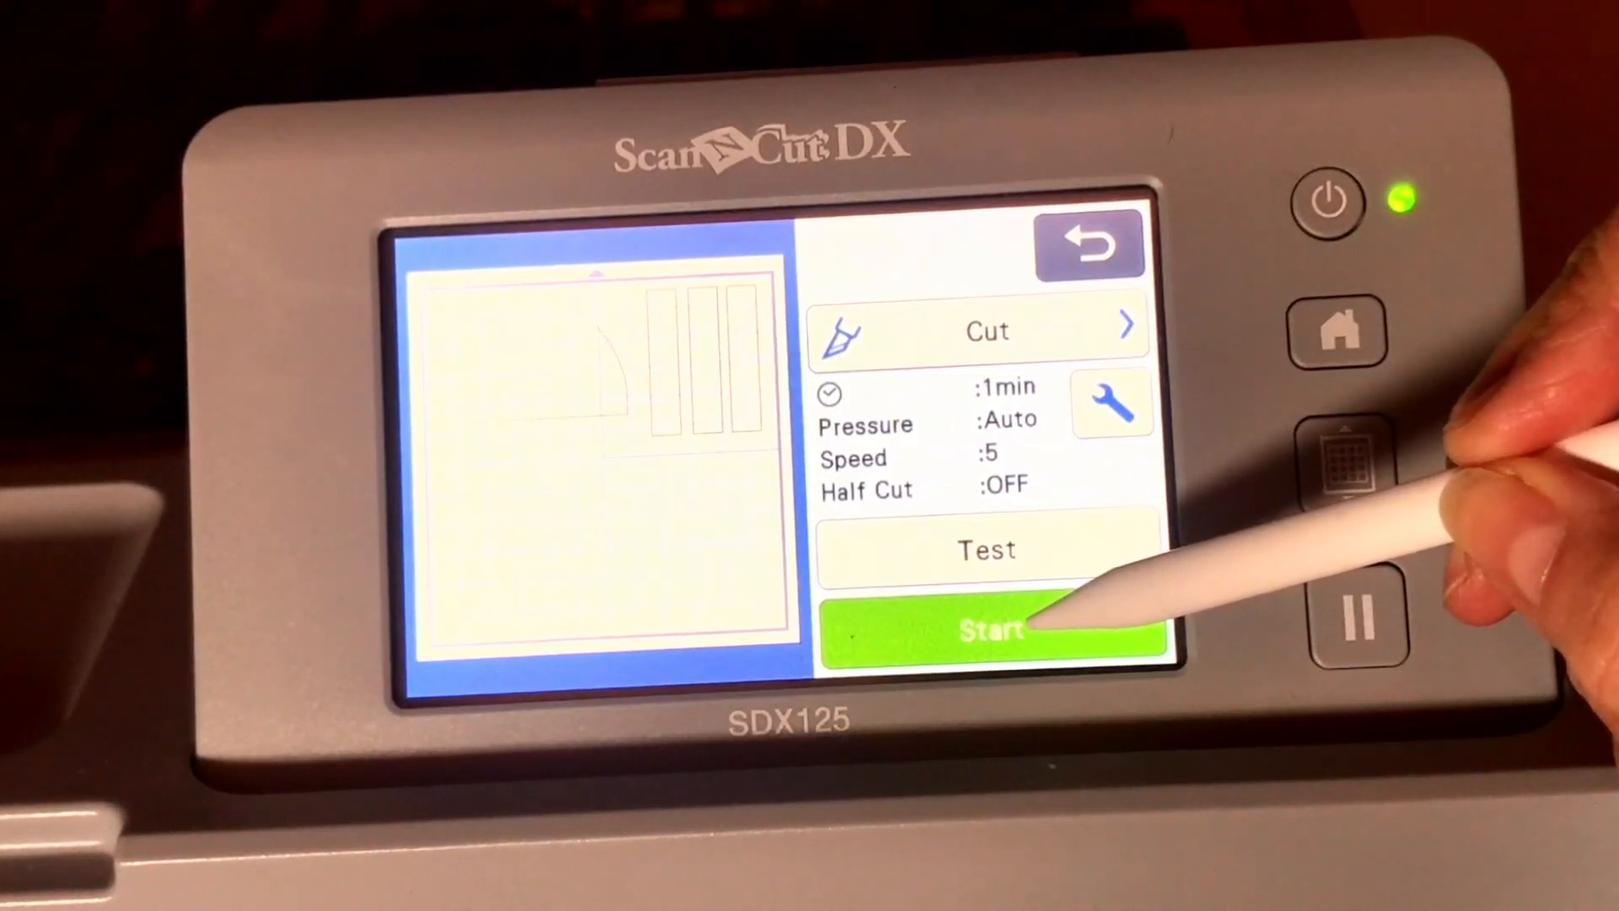
{"action": "left_click", "coordinate": [996, 628]}
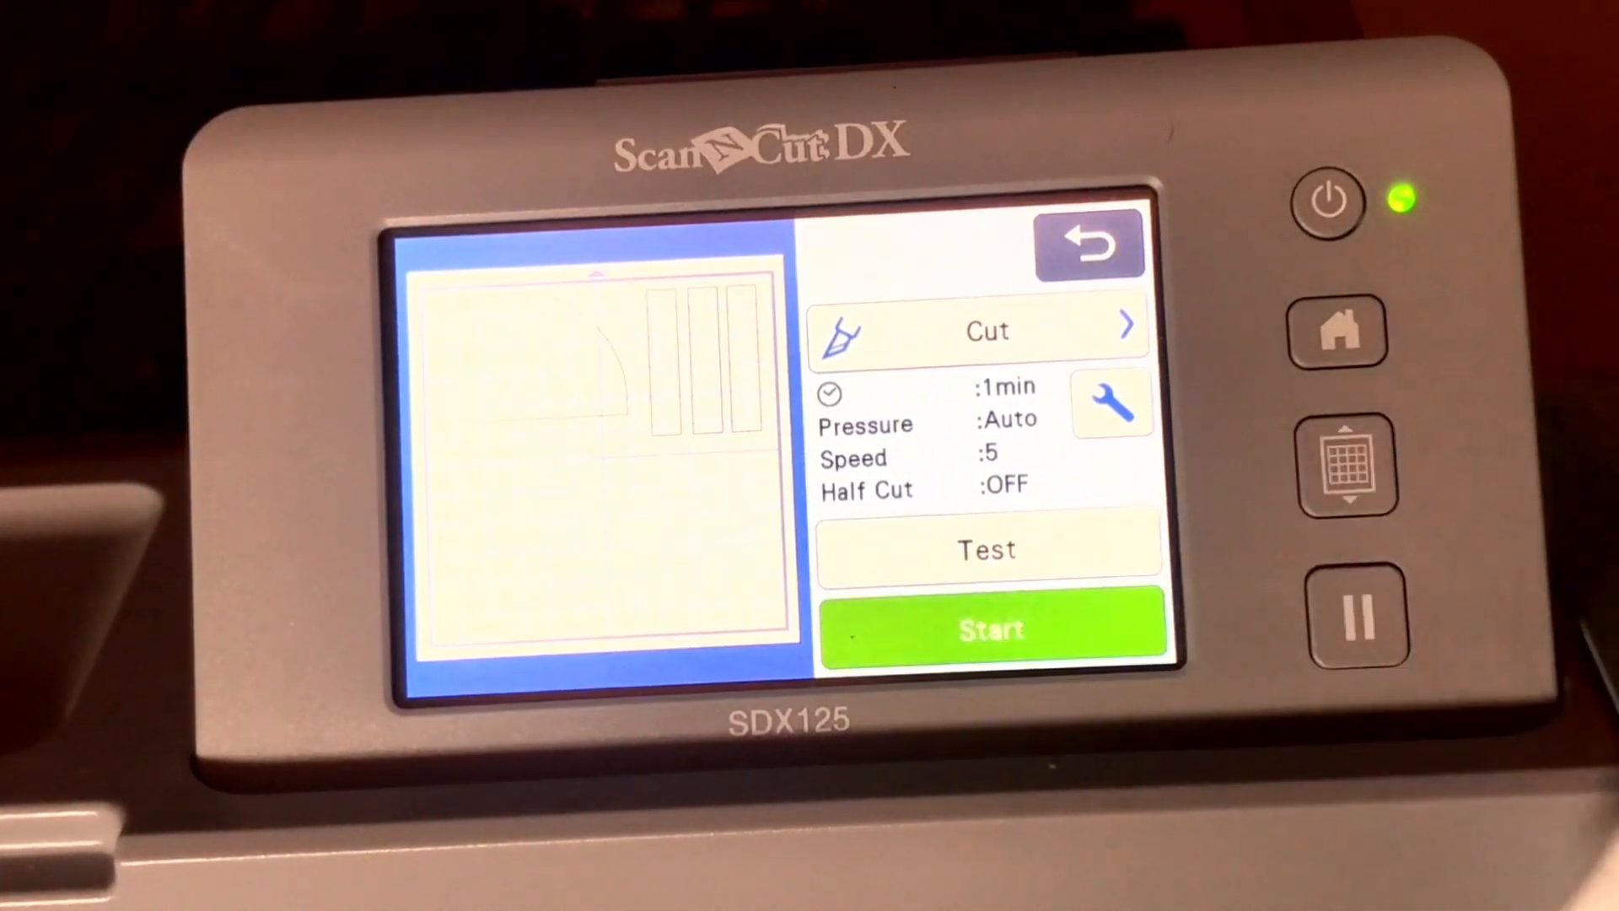